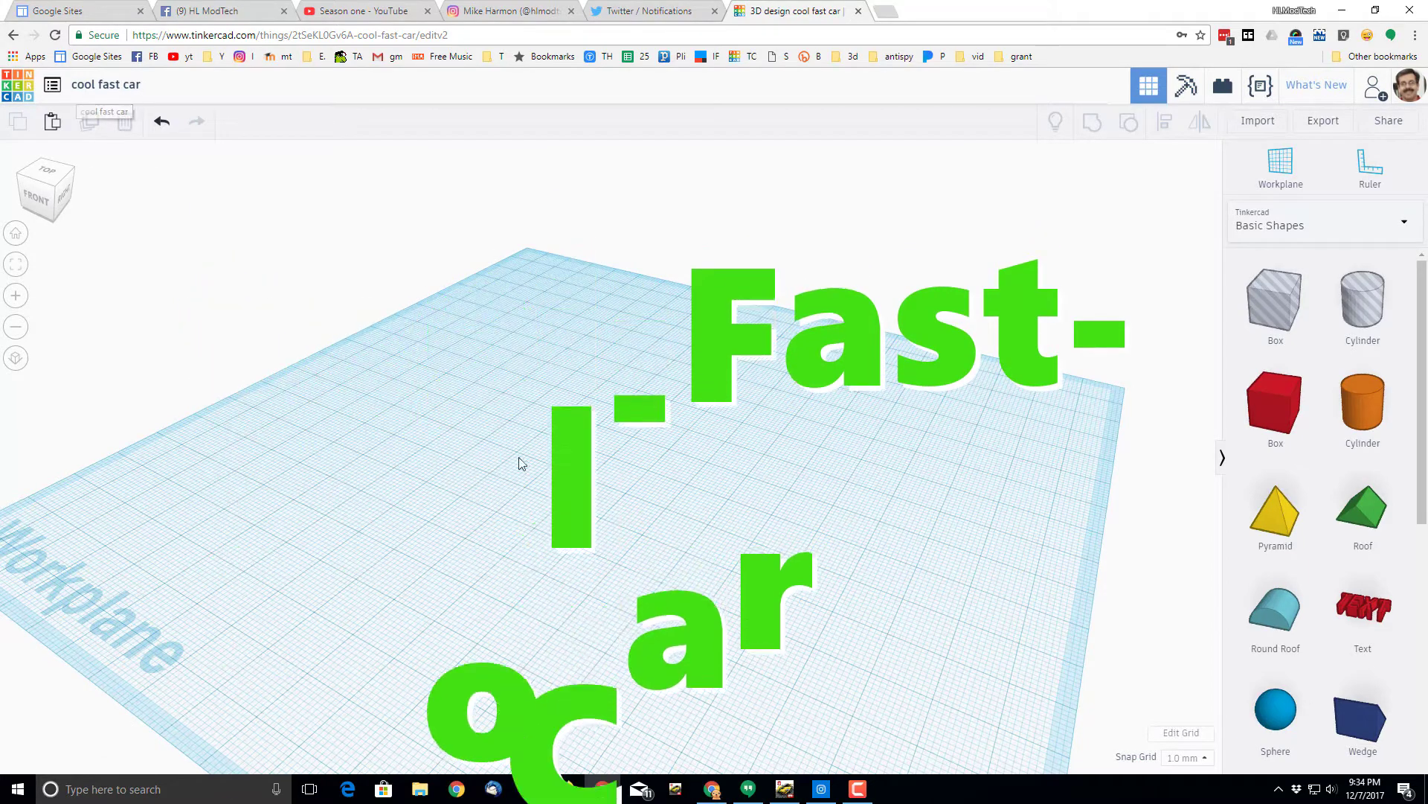
Place a red box and resize it to 20 long, 30 wide and 10 high.
drag(1298, 420, 588, 568)
click(585, 551)
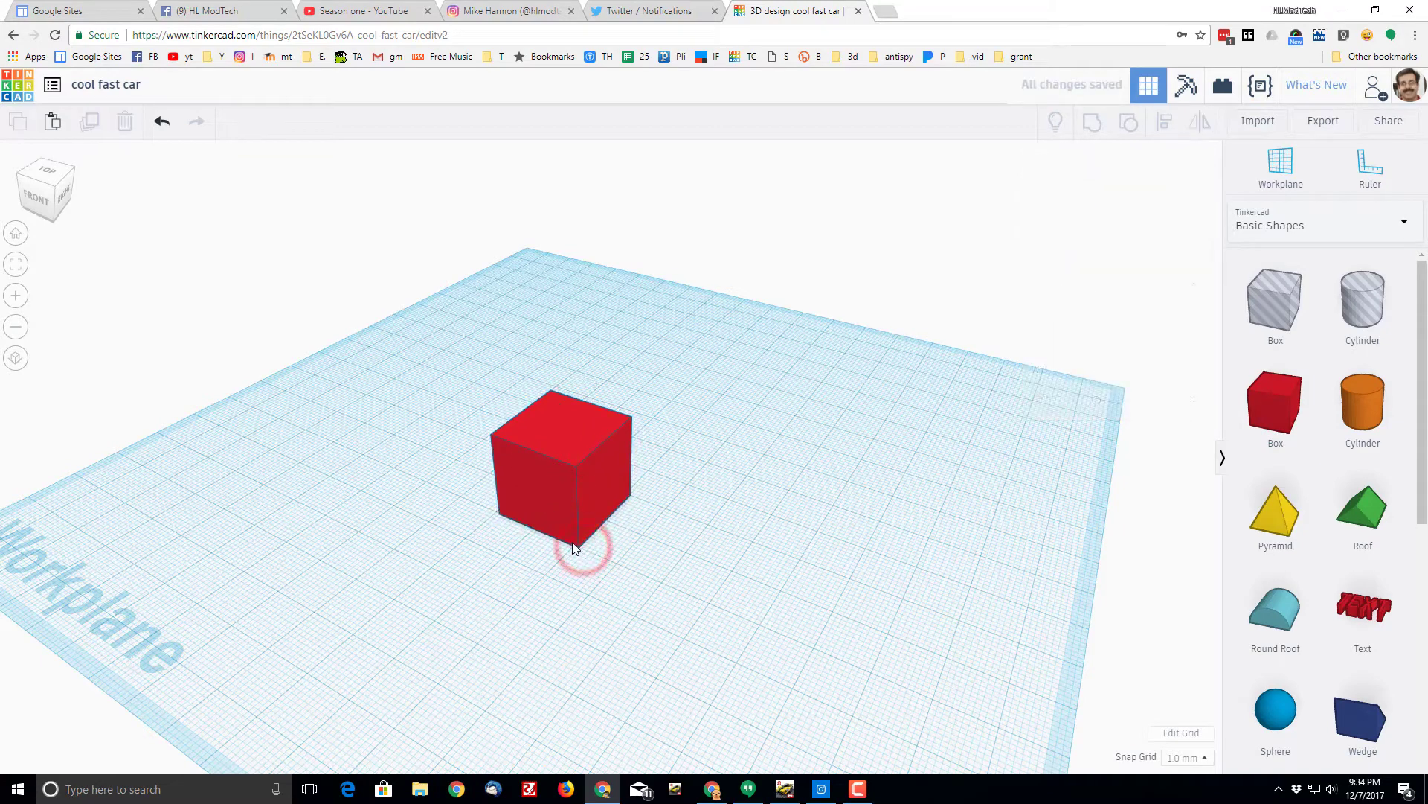
click(581, 548)
click(495, 572)
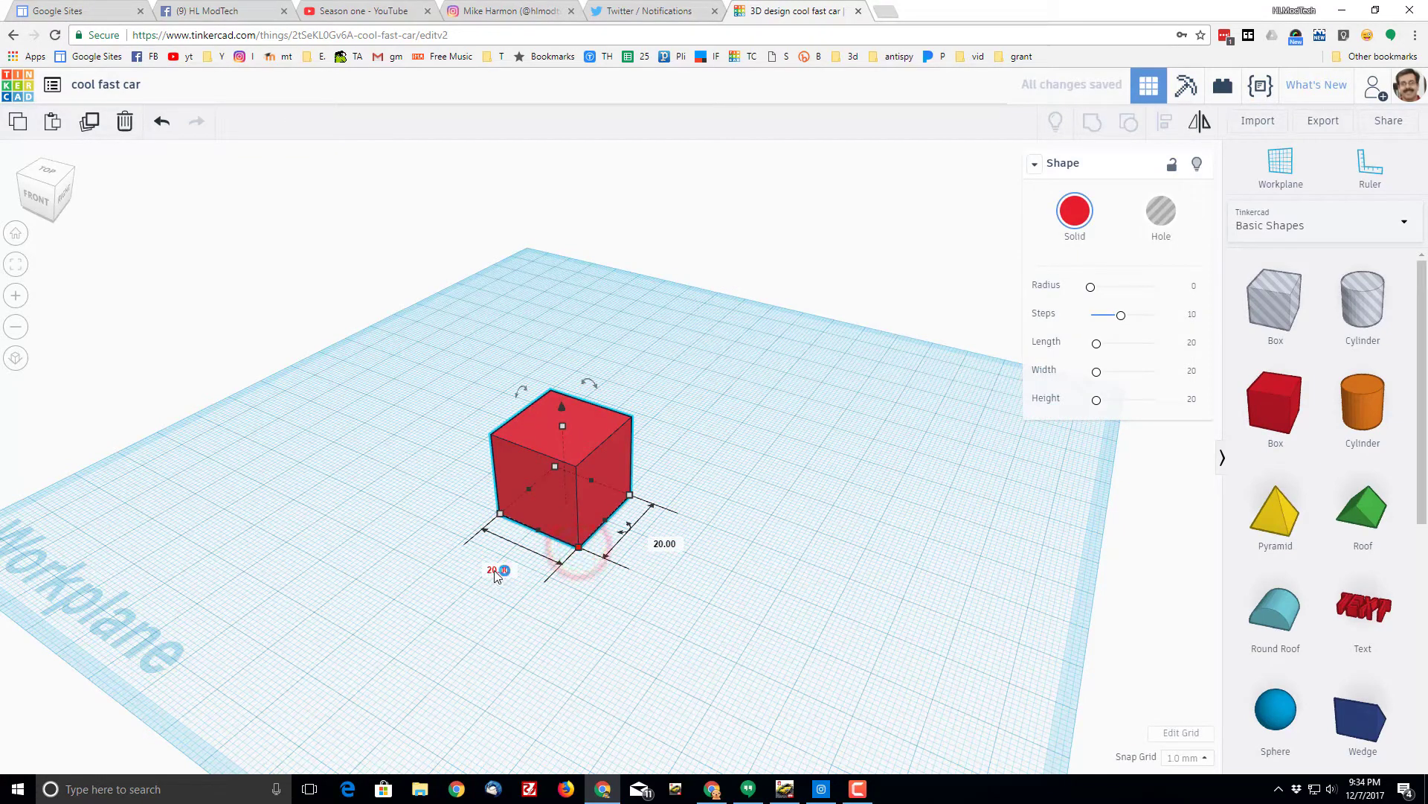
click(665, 546)
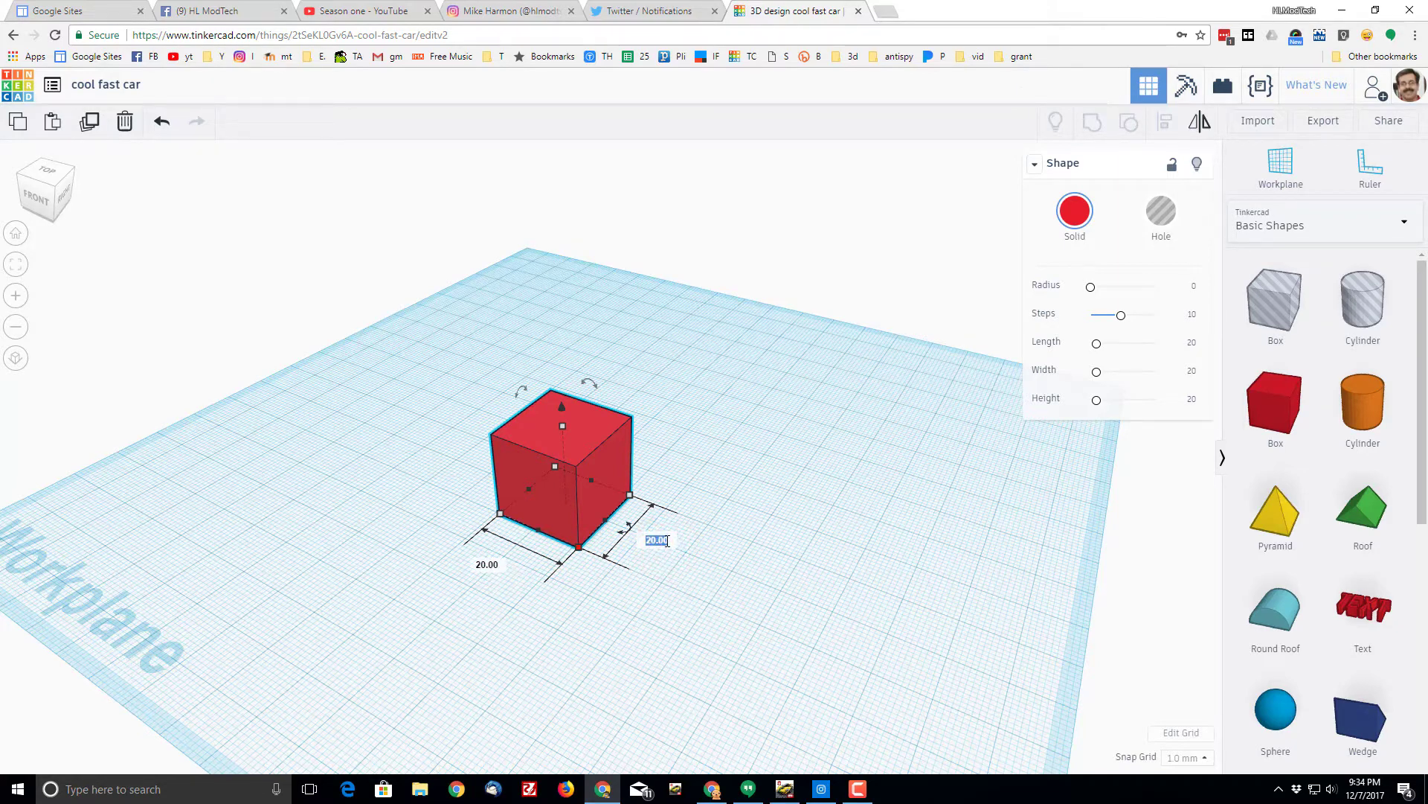
key(Return)
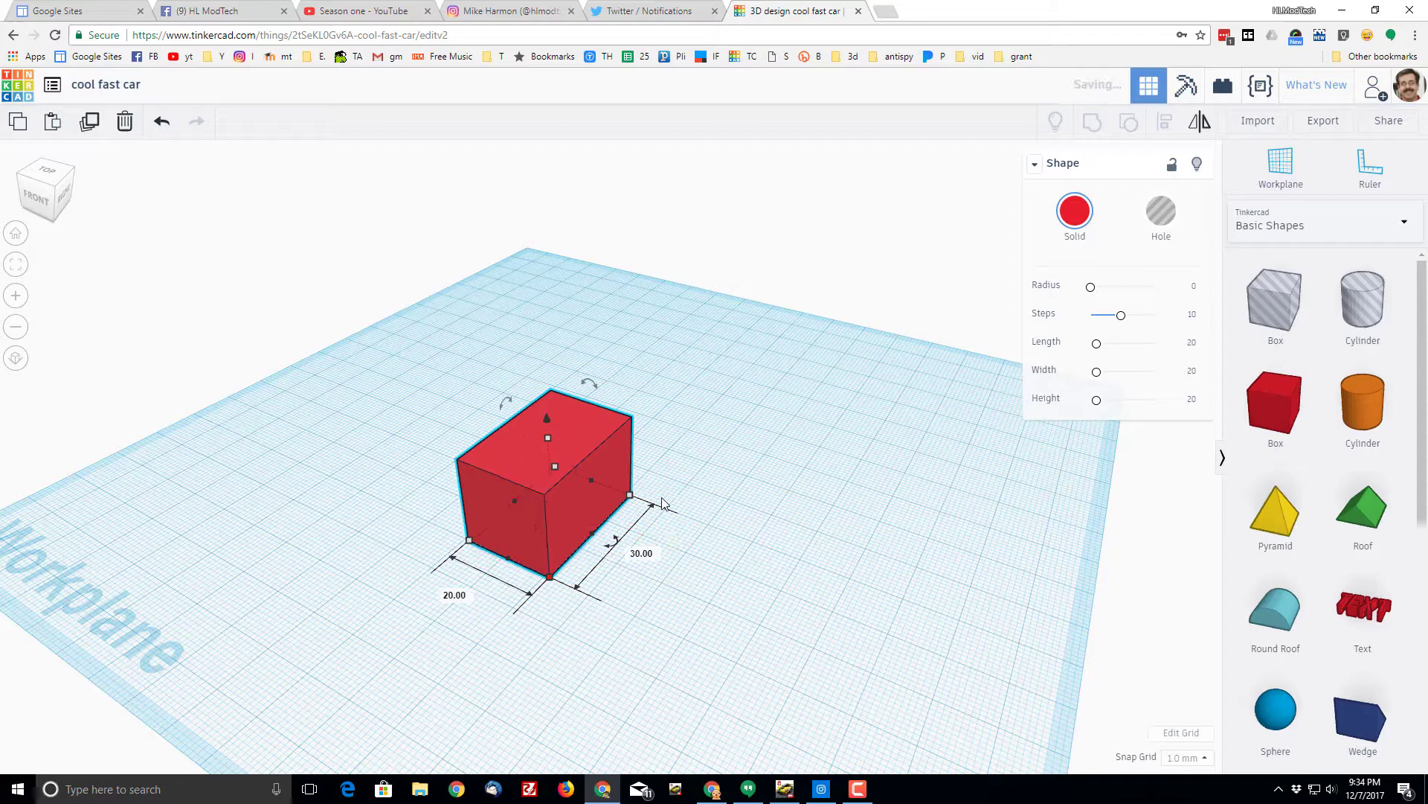
mouse_move(547, 439)
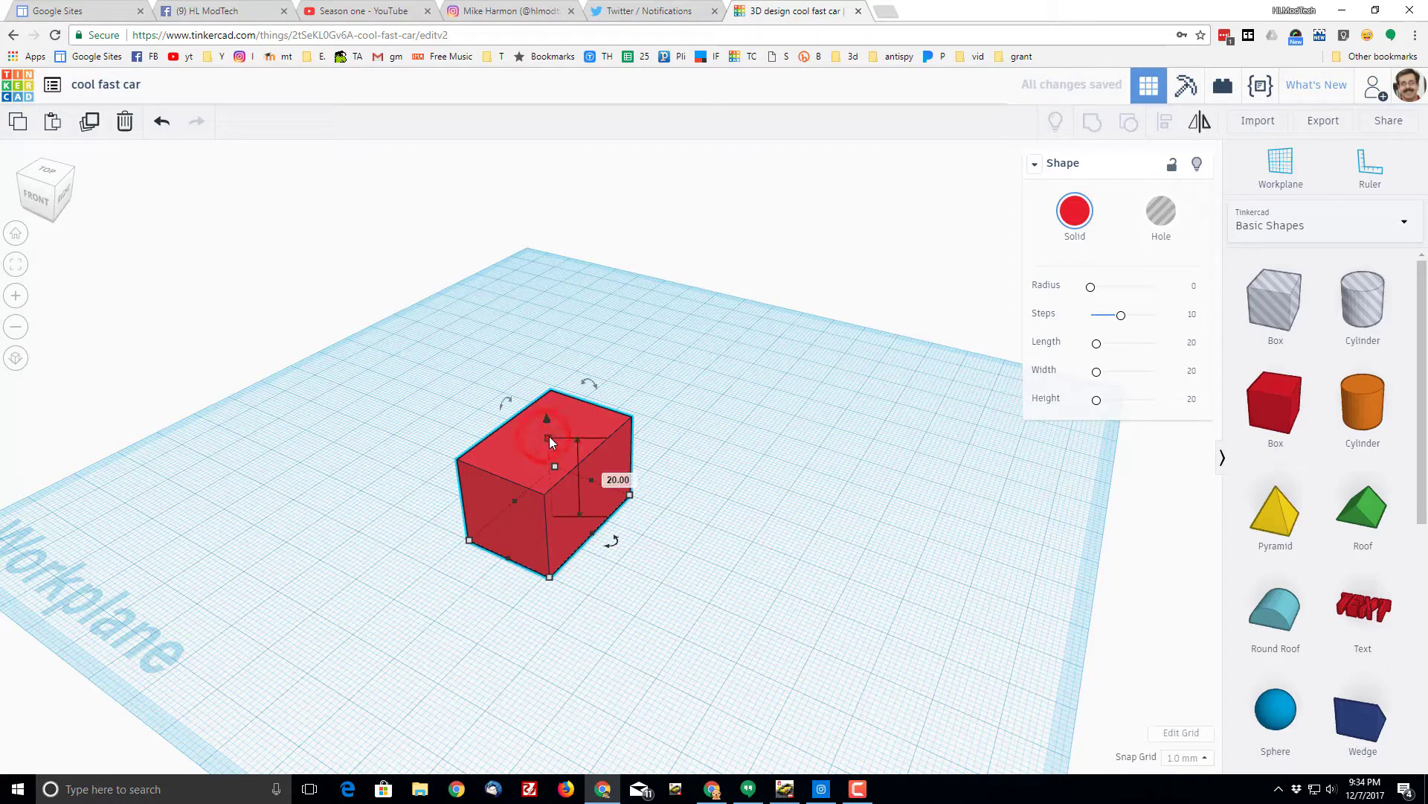
click(610, 477)
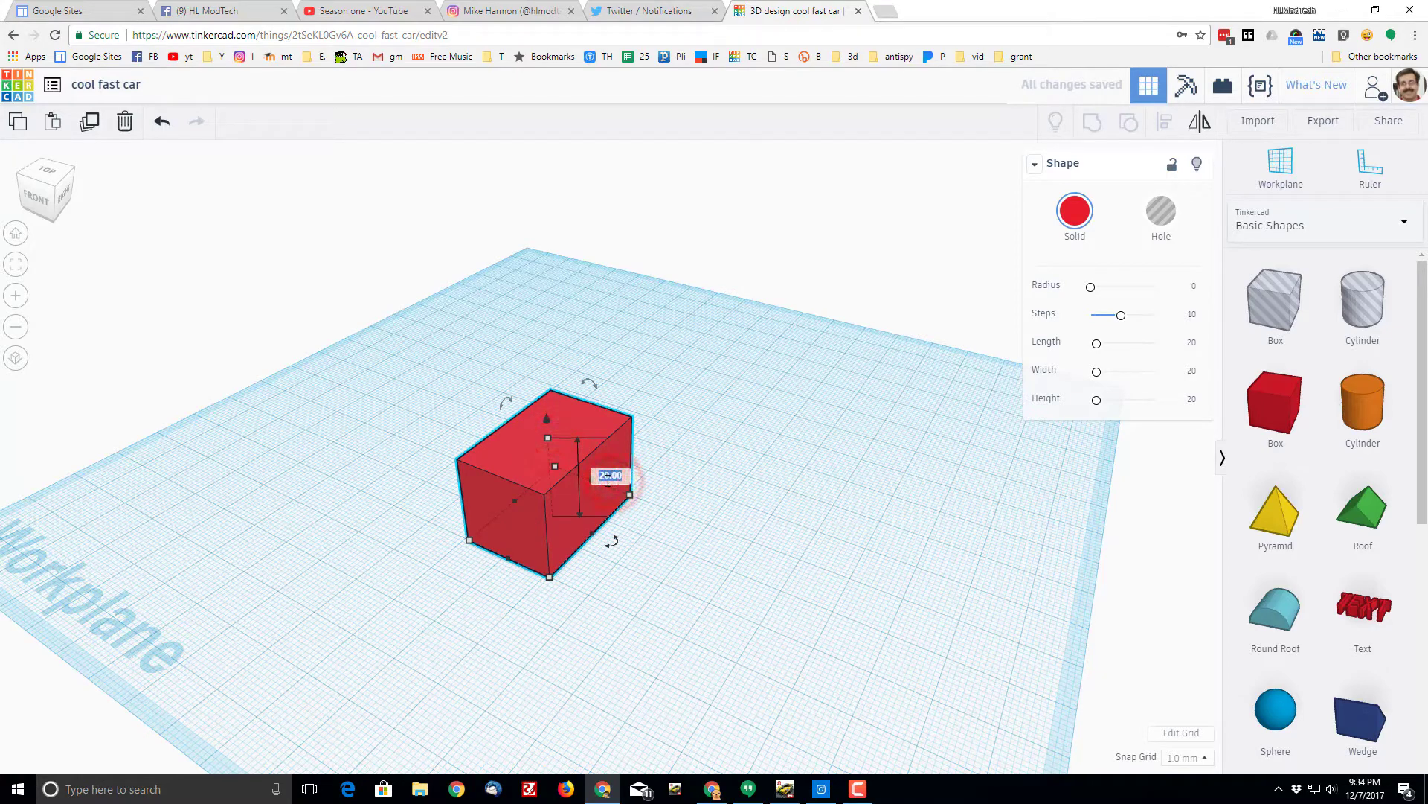
text(10)
key(Return)
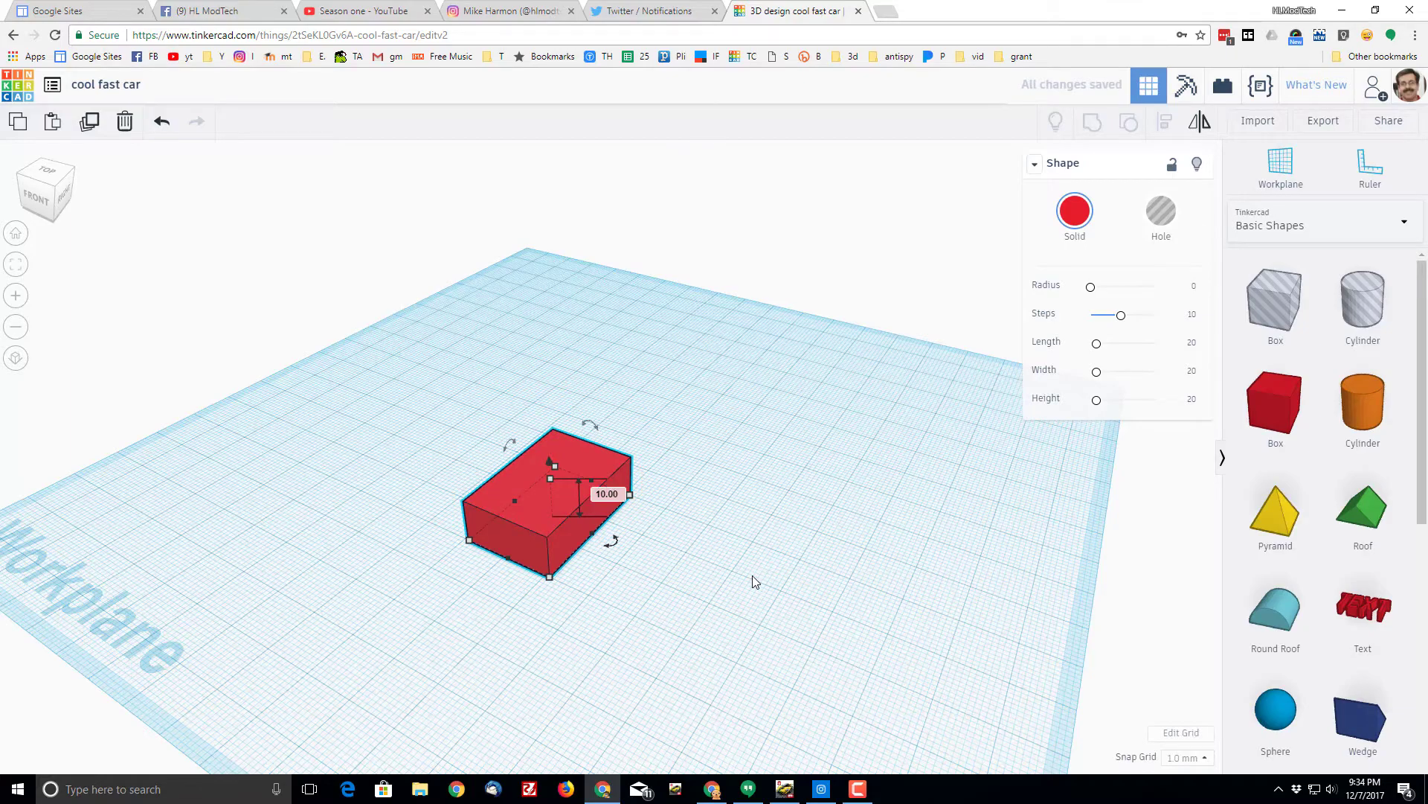
right_drag(752, 575, 622, 510)
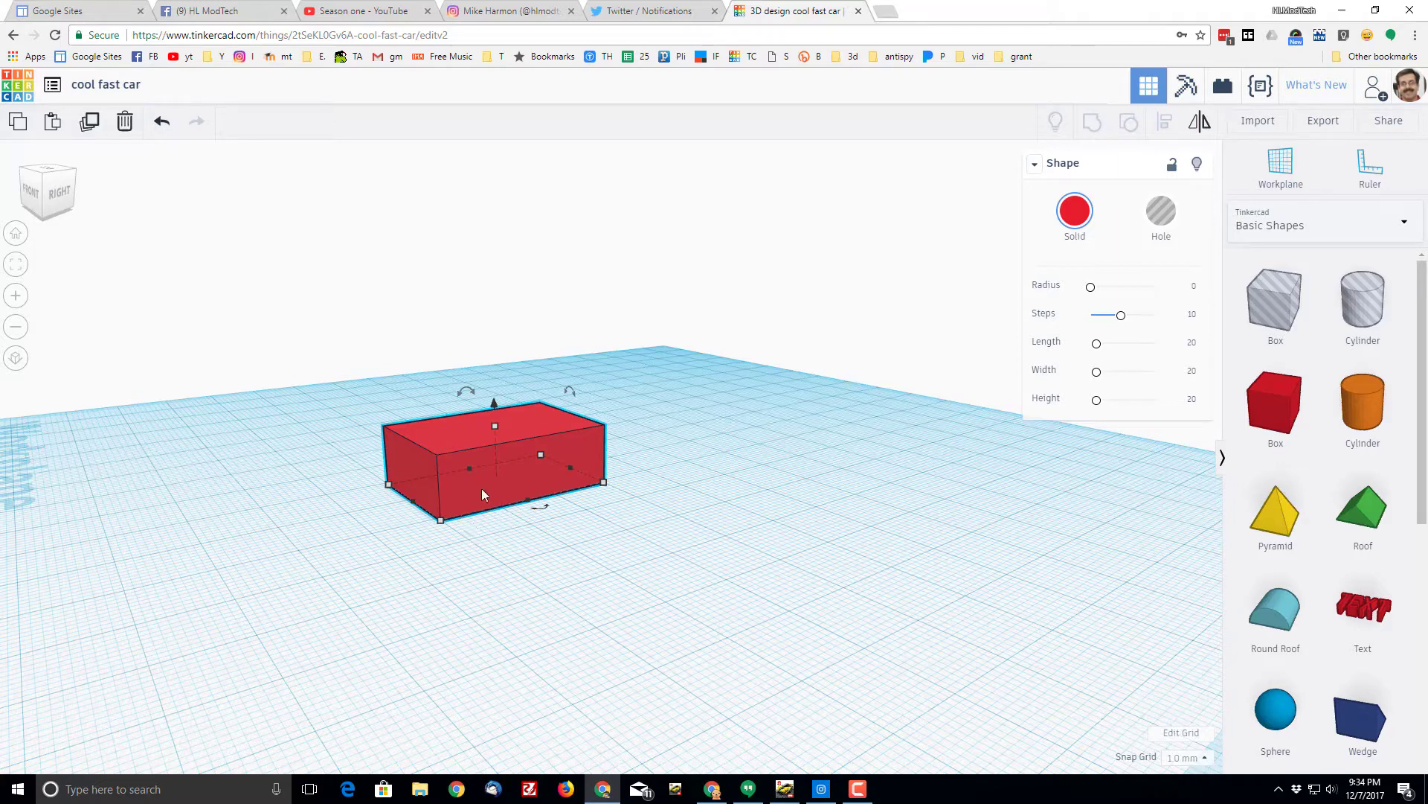
Set a workplane on the body's front face and add a tube shrunk to wheel size.
key(w)
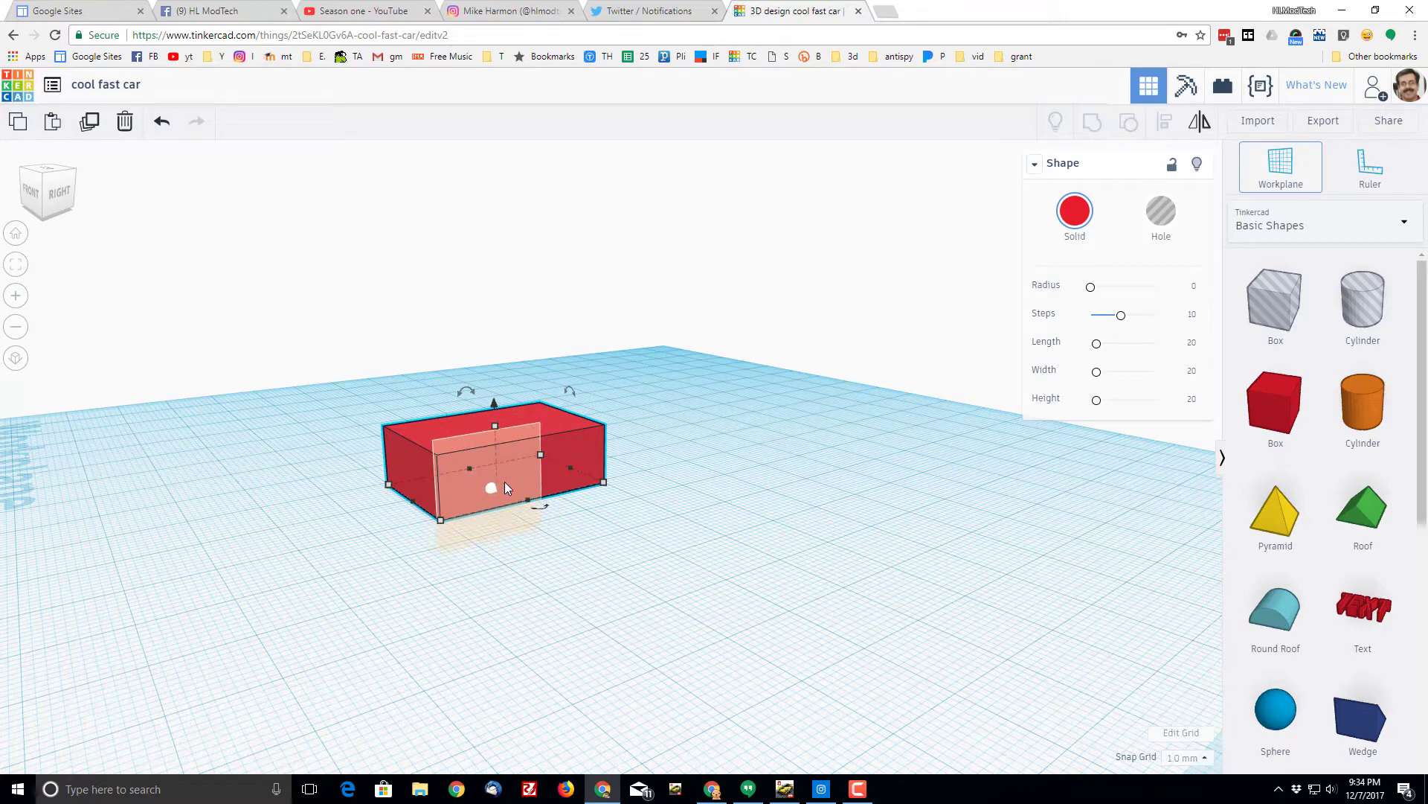
click(508, 476)
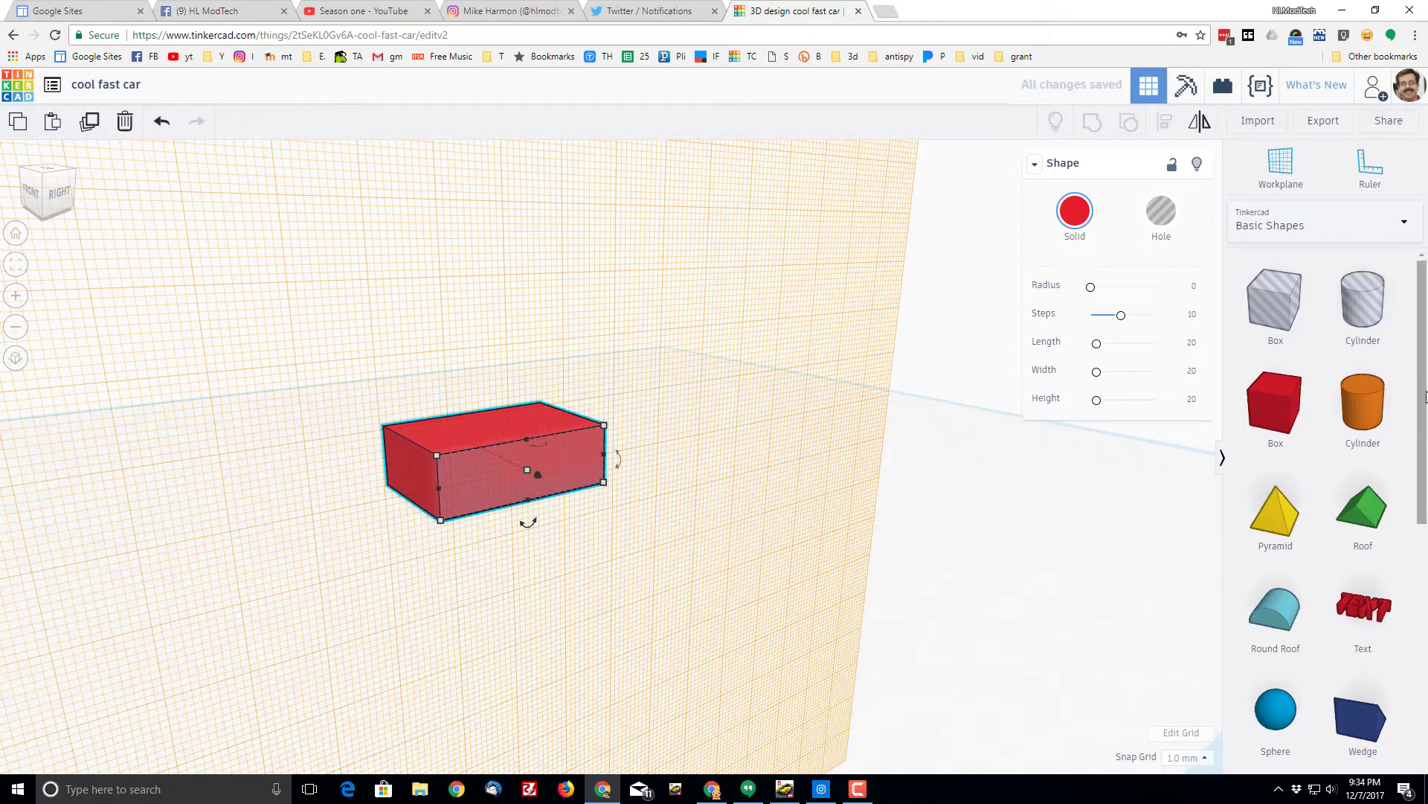
scroll(1421, 398, down, 5)
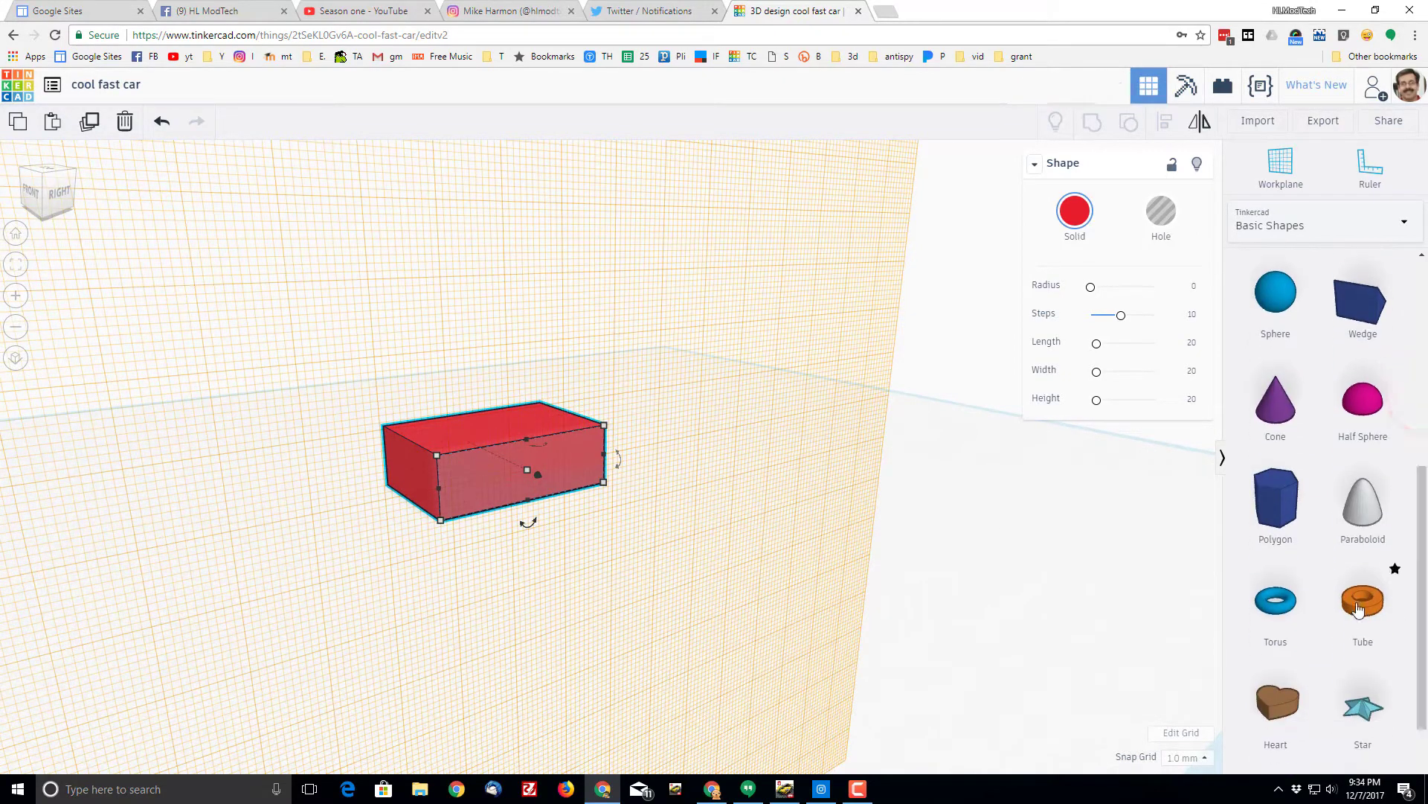
drag(1361, 610, 494, 476)
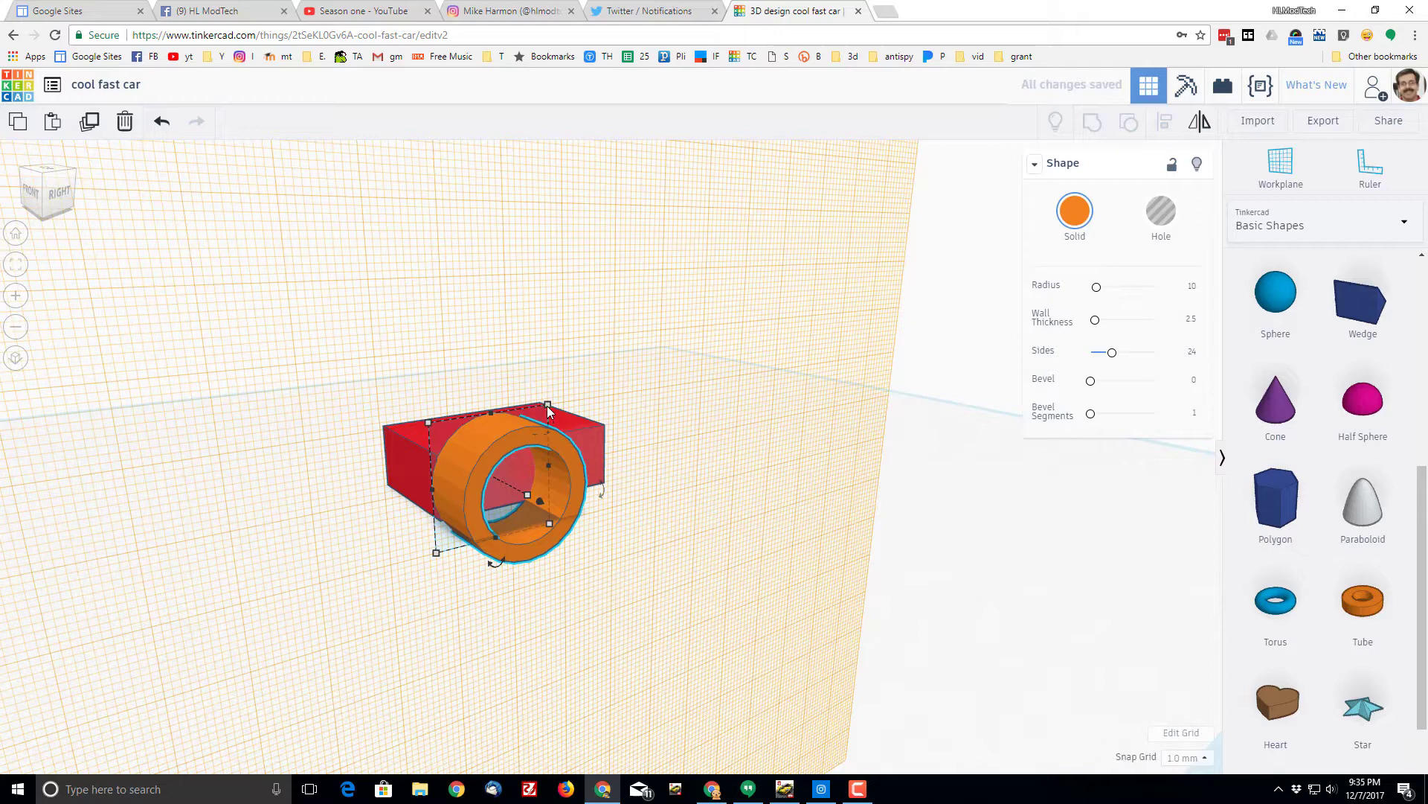
drag(547, 403, 475, 442)
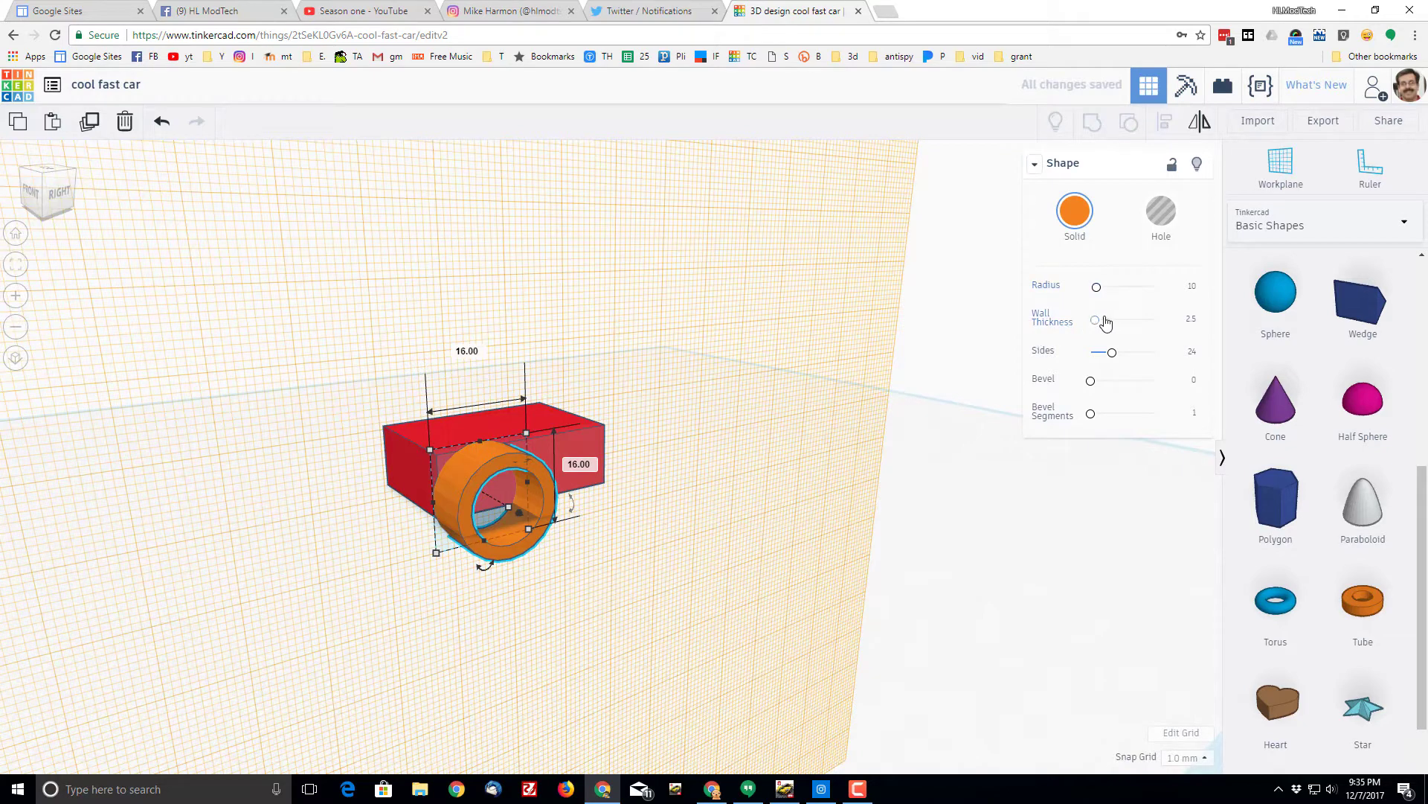
Give the tube 64 sides, black colour and a 4.05 wall thickness.
drag(1108, 361, 1155, 352)
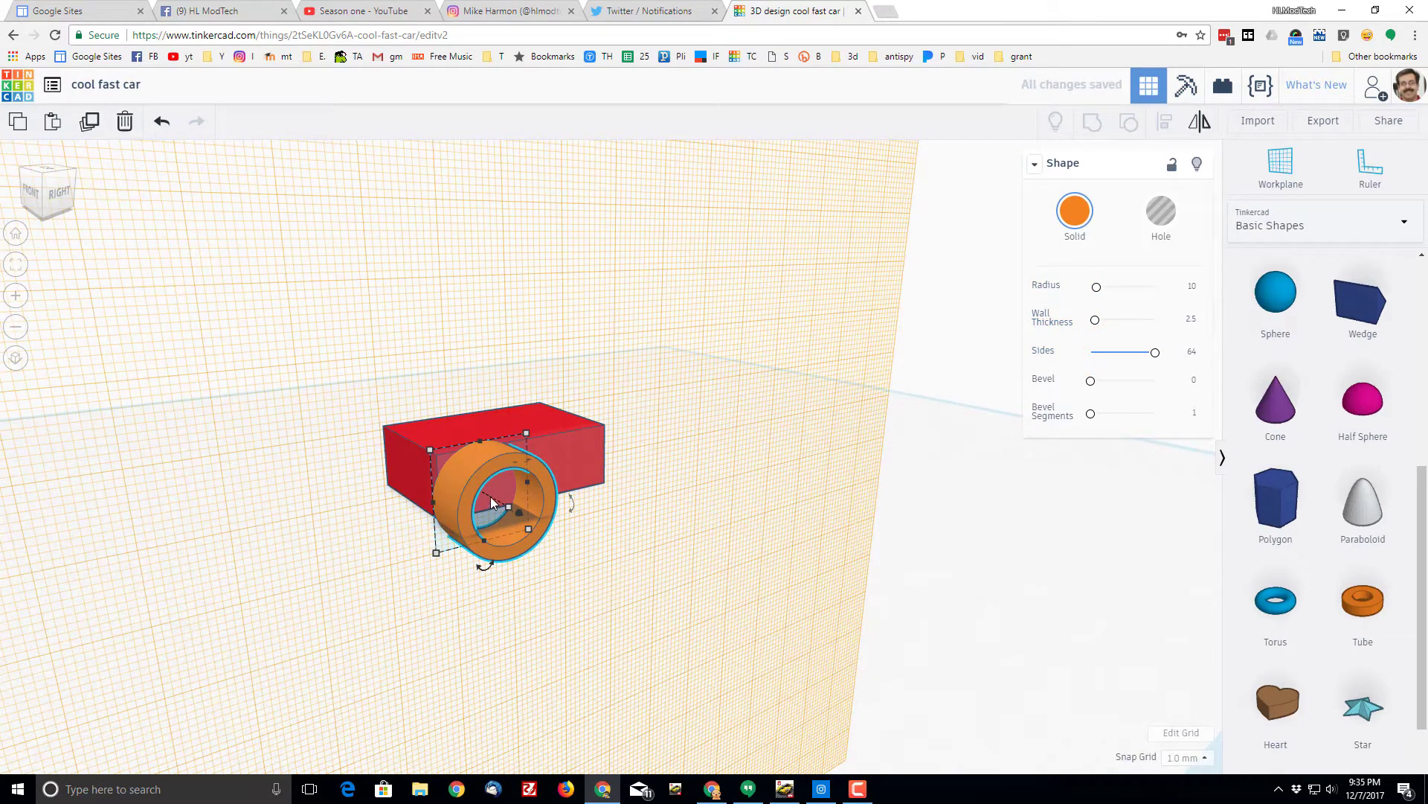
click(1075, 212)
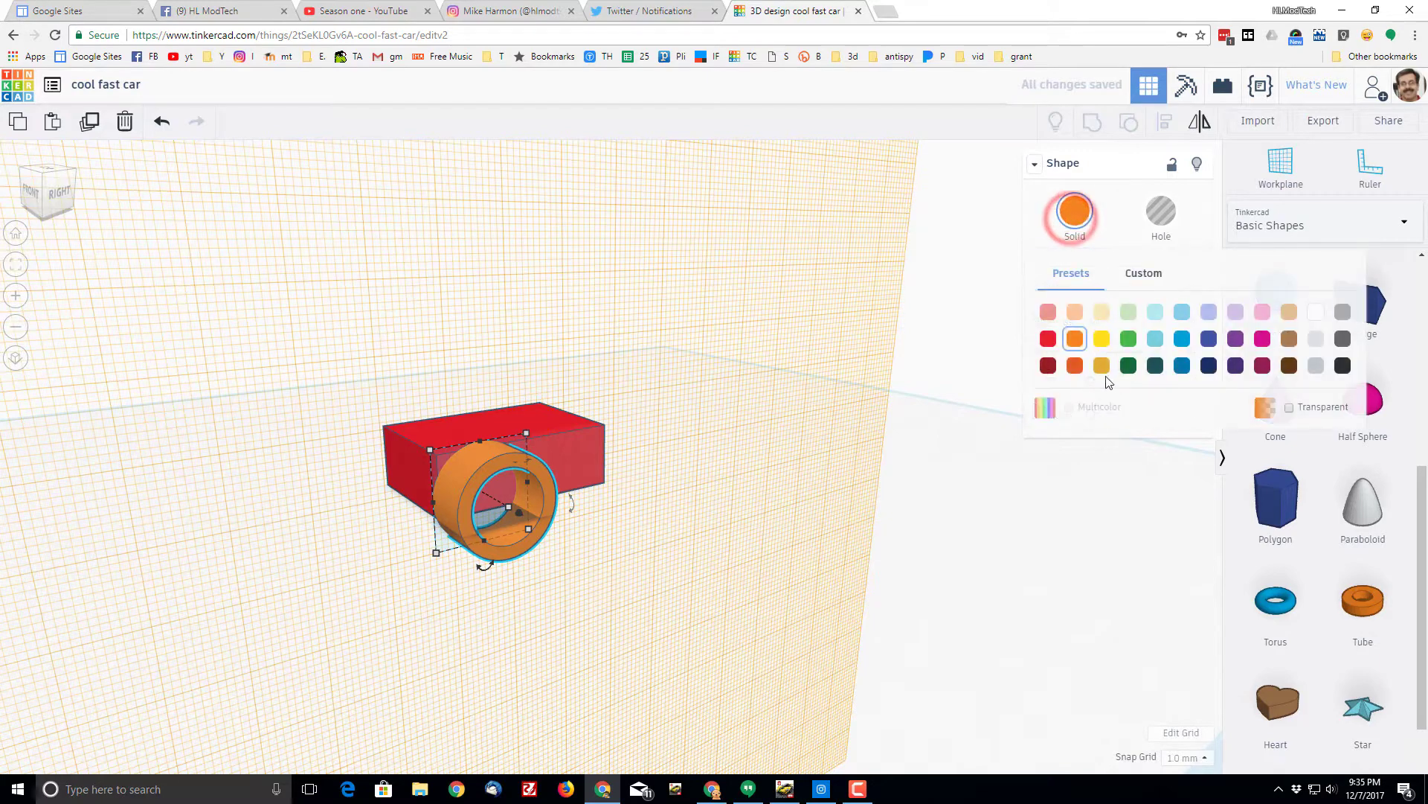
click(1339, 367)
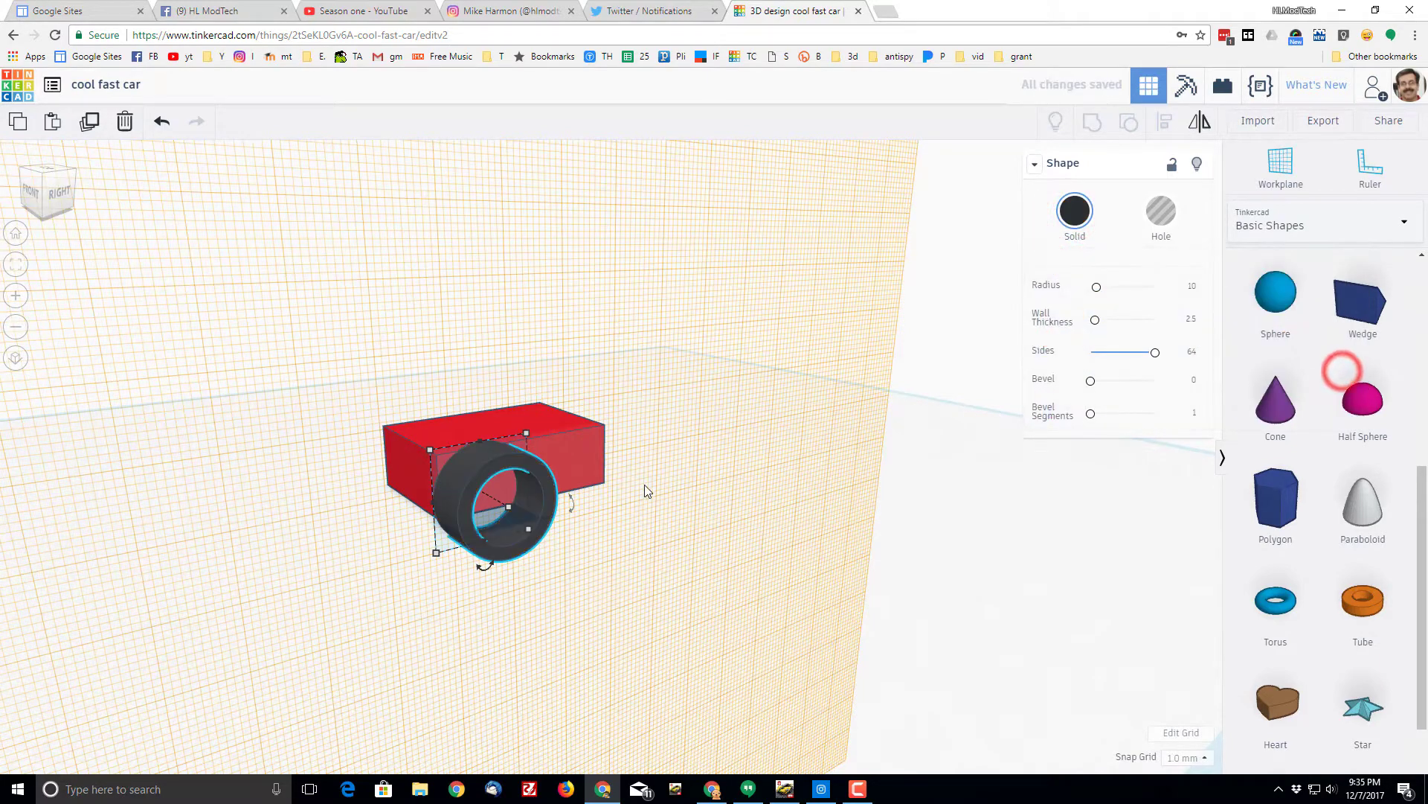
drag(1096, 325, 1099, 328)
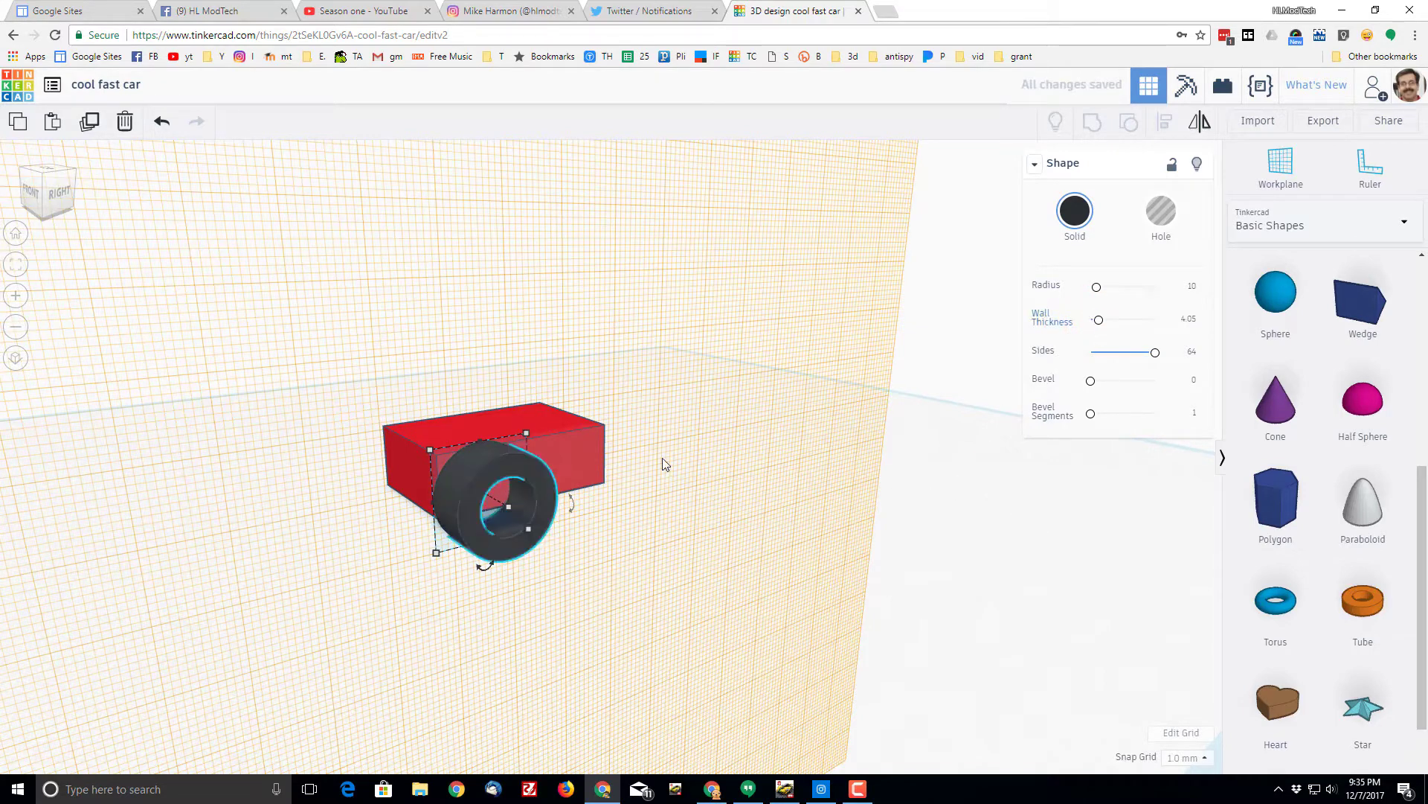
Add a Gear from Featured Shape Generators and shrink it to about 11.91 by 11.30 mm.
click(1274, 222)
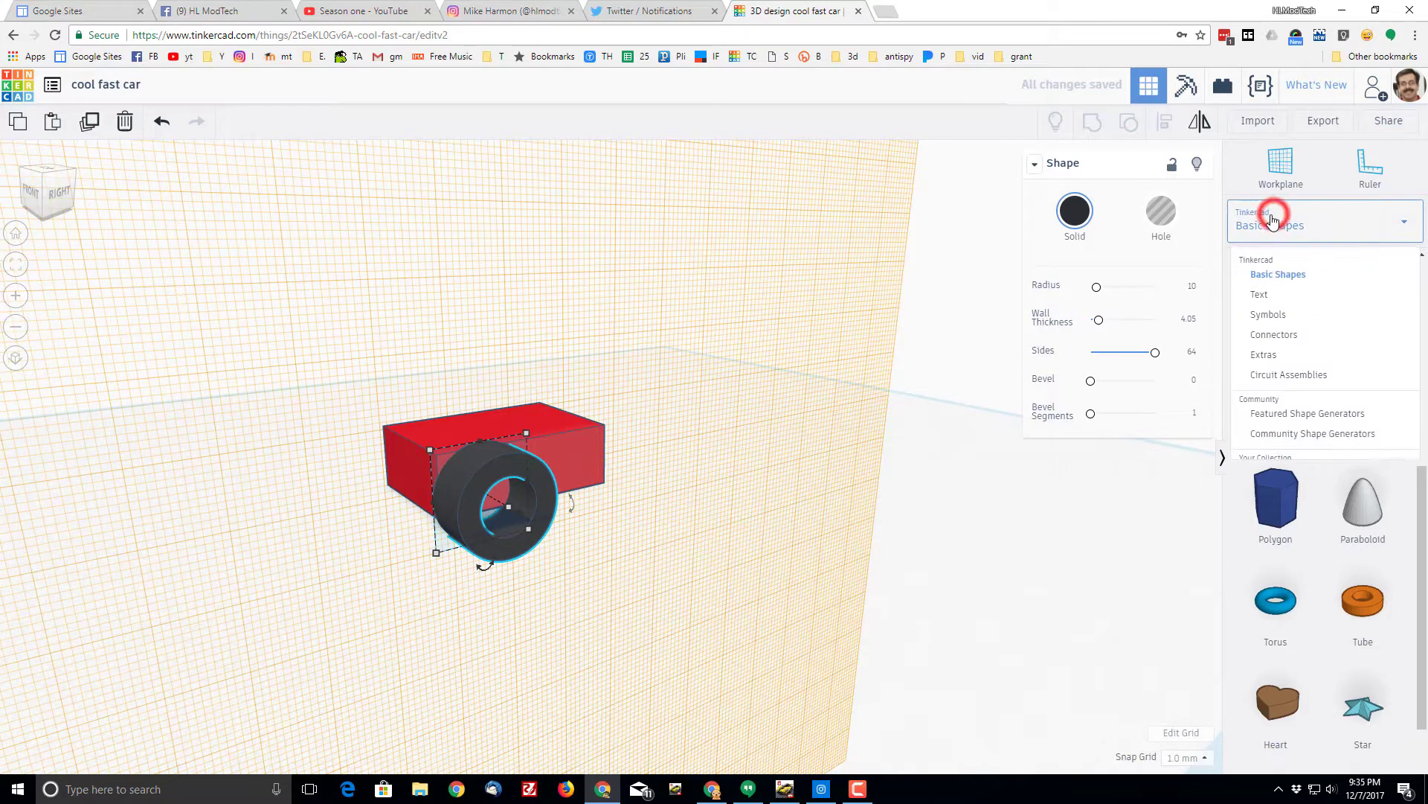
click(1286, 414)
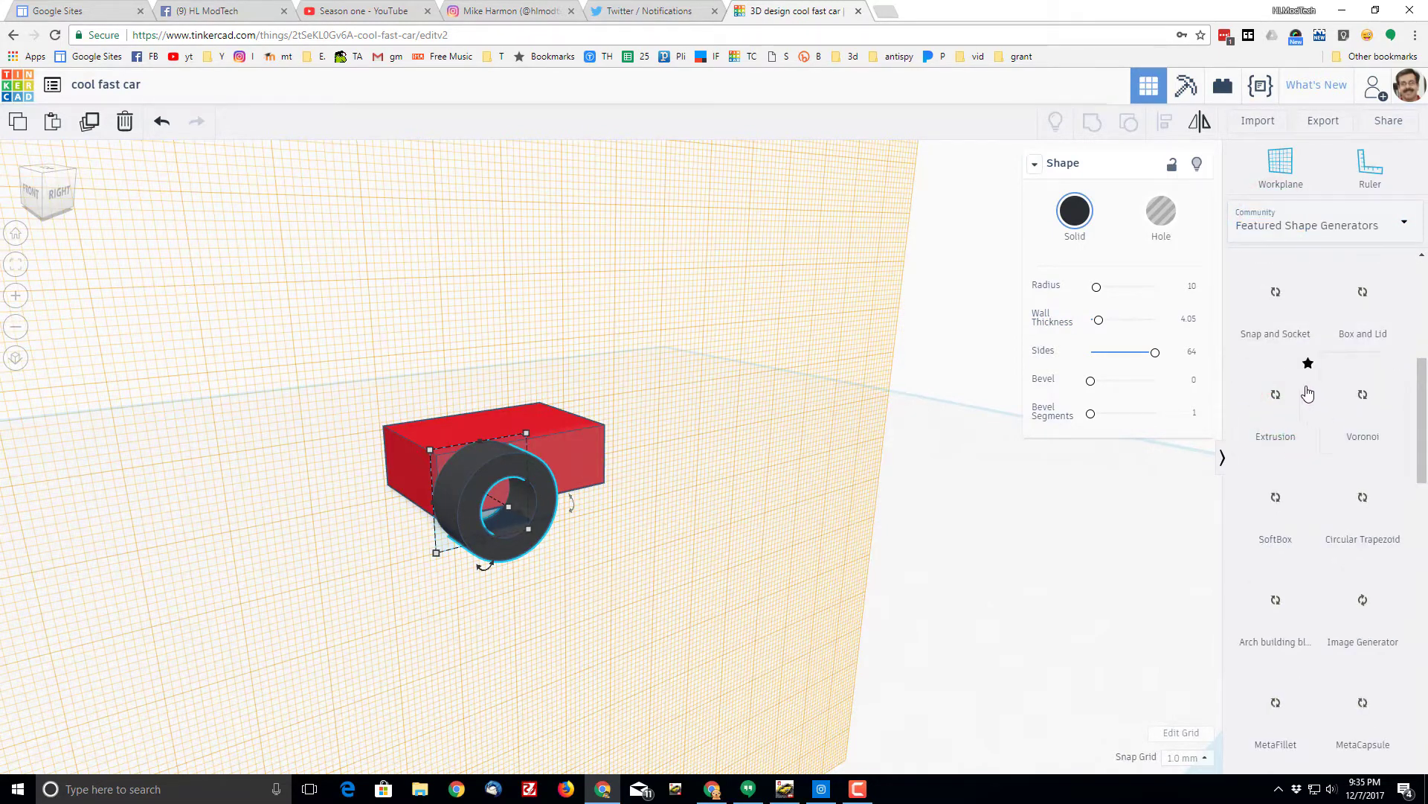
scroll(1311, 393, down, 10)
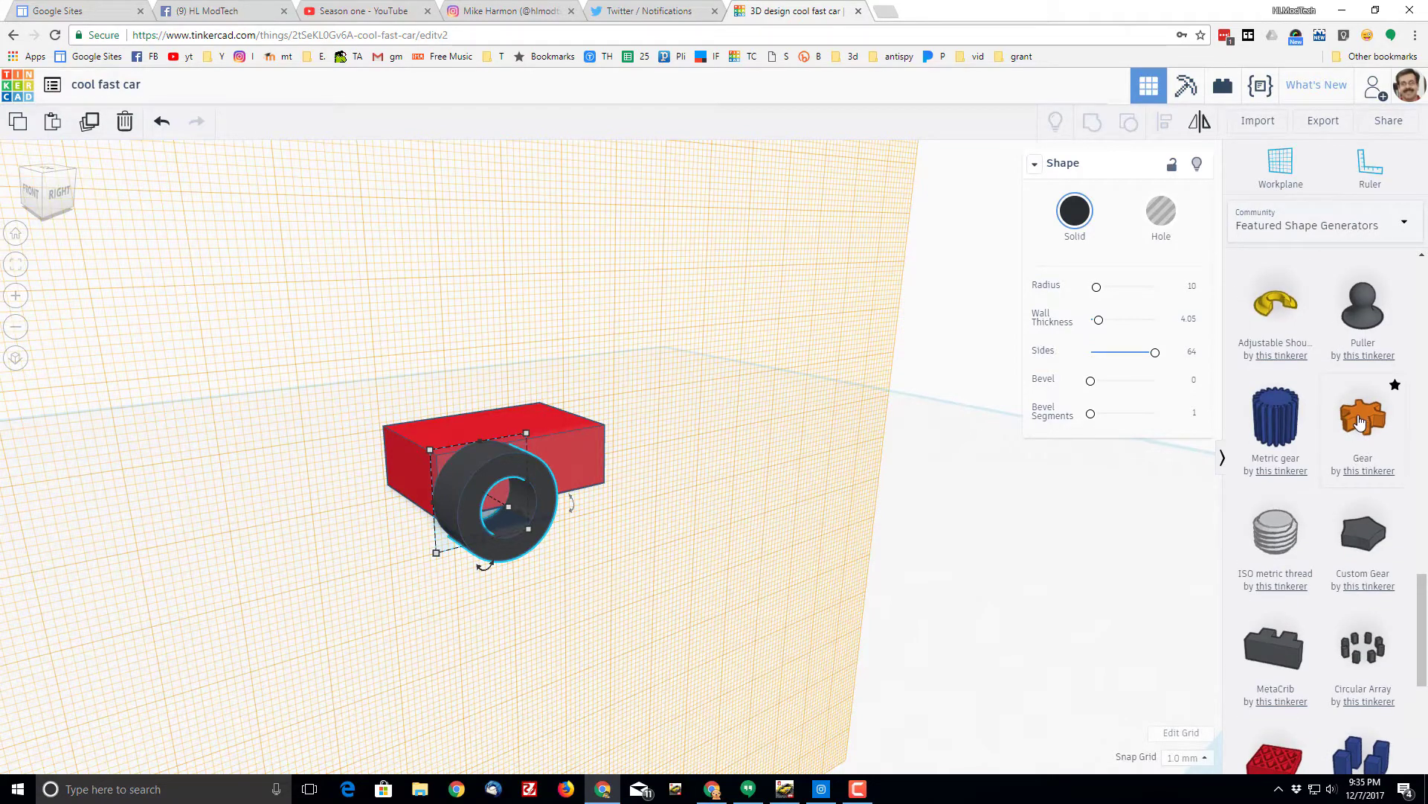
drag(1360, 422, 486, 492)
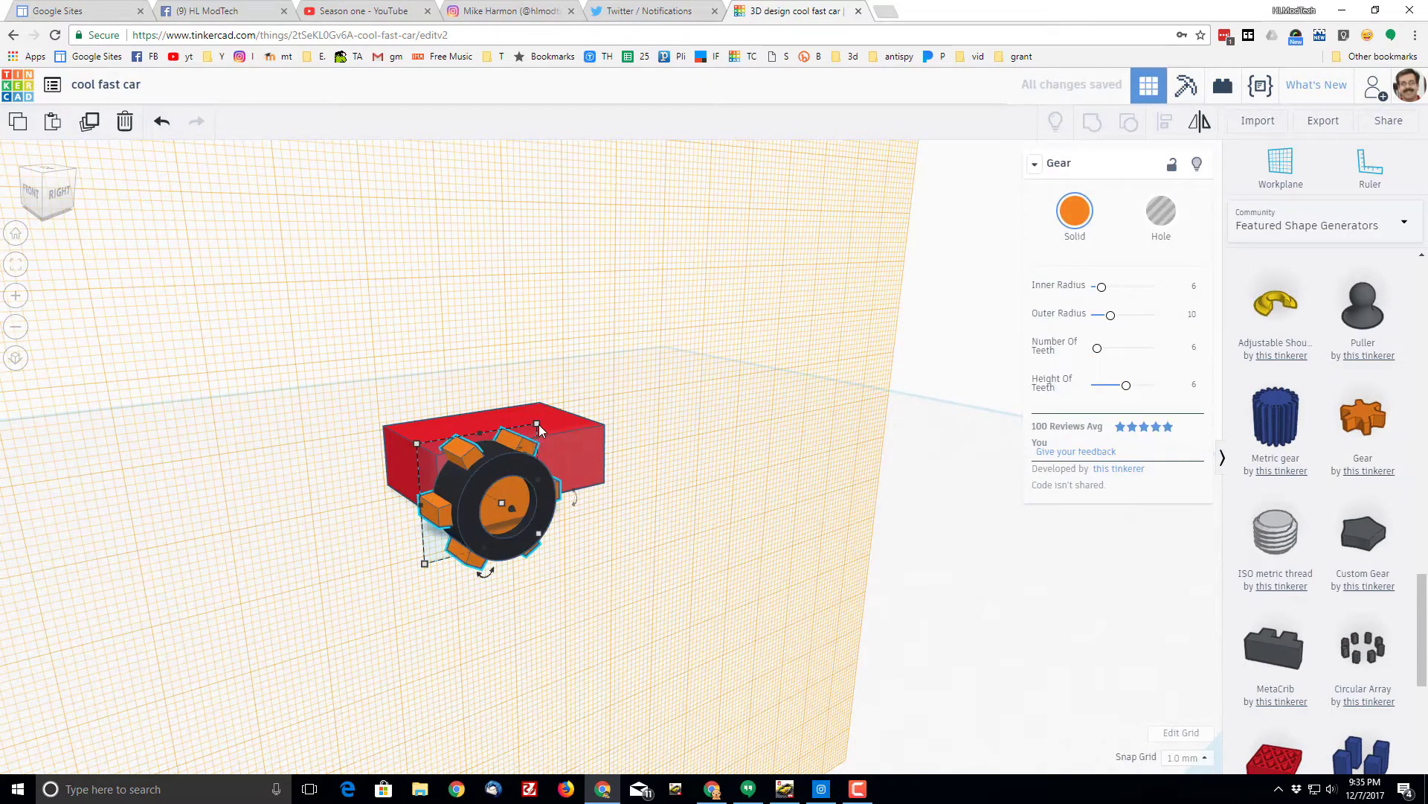
drag(538, 430, 503, 507)
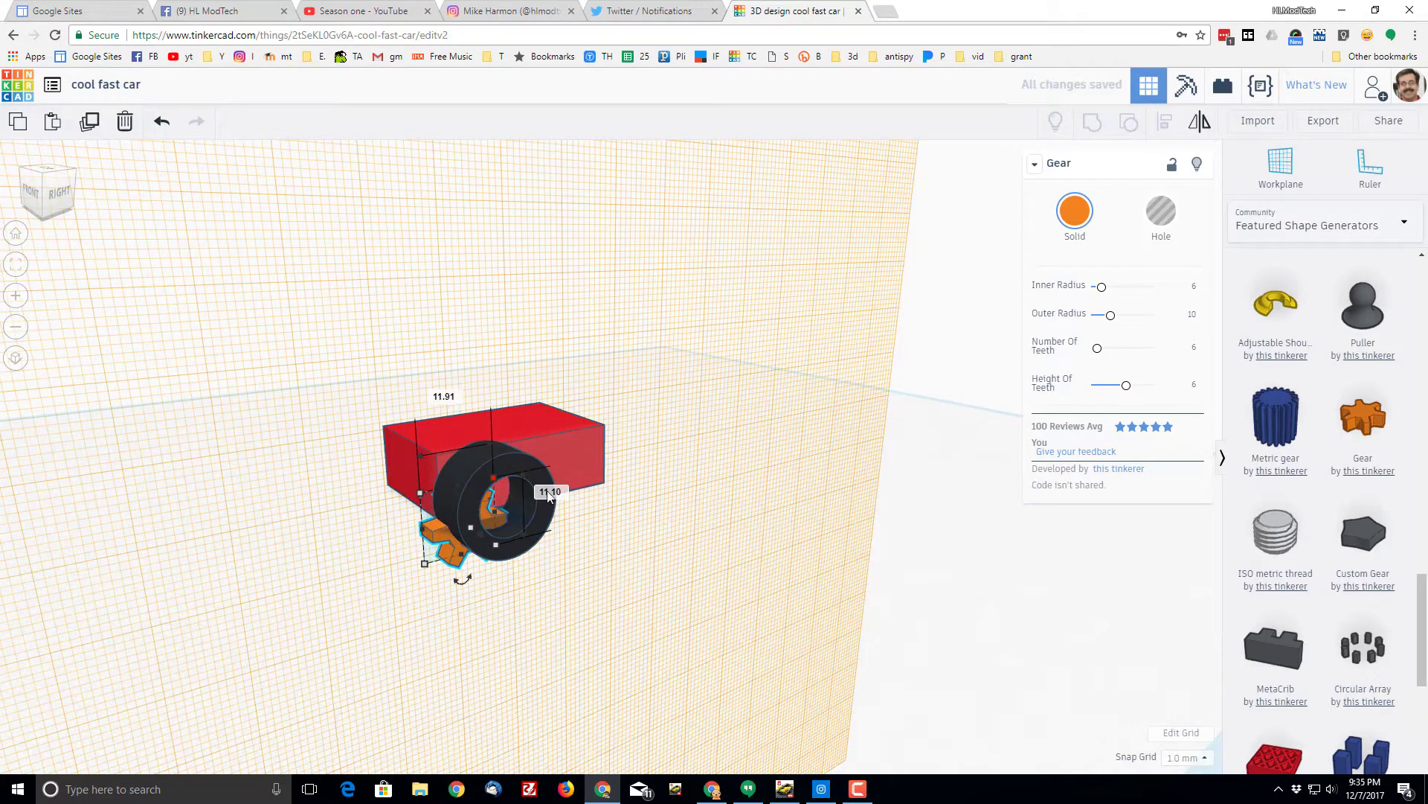
Align the tire and gear so the gear is centred in the tire on all three axes.
click(662, 523)
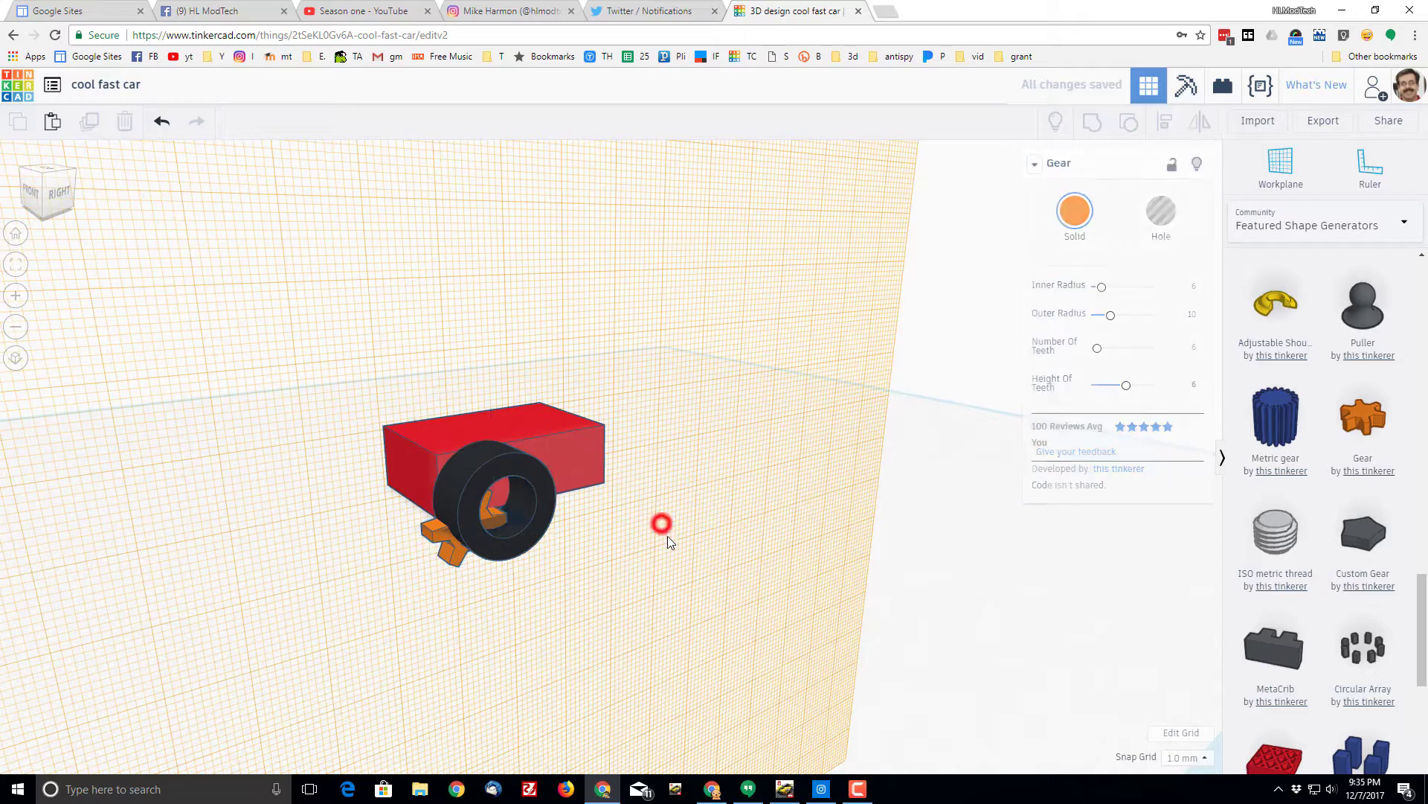
click(500, 552)
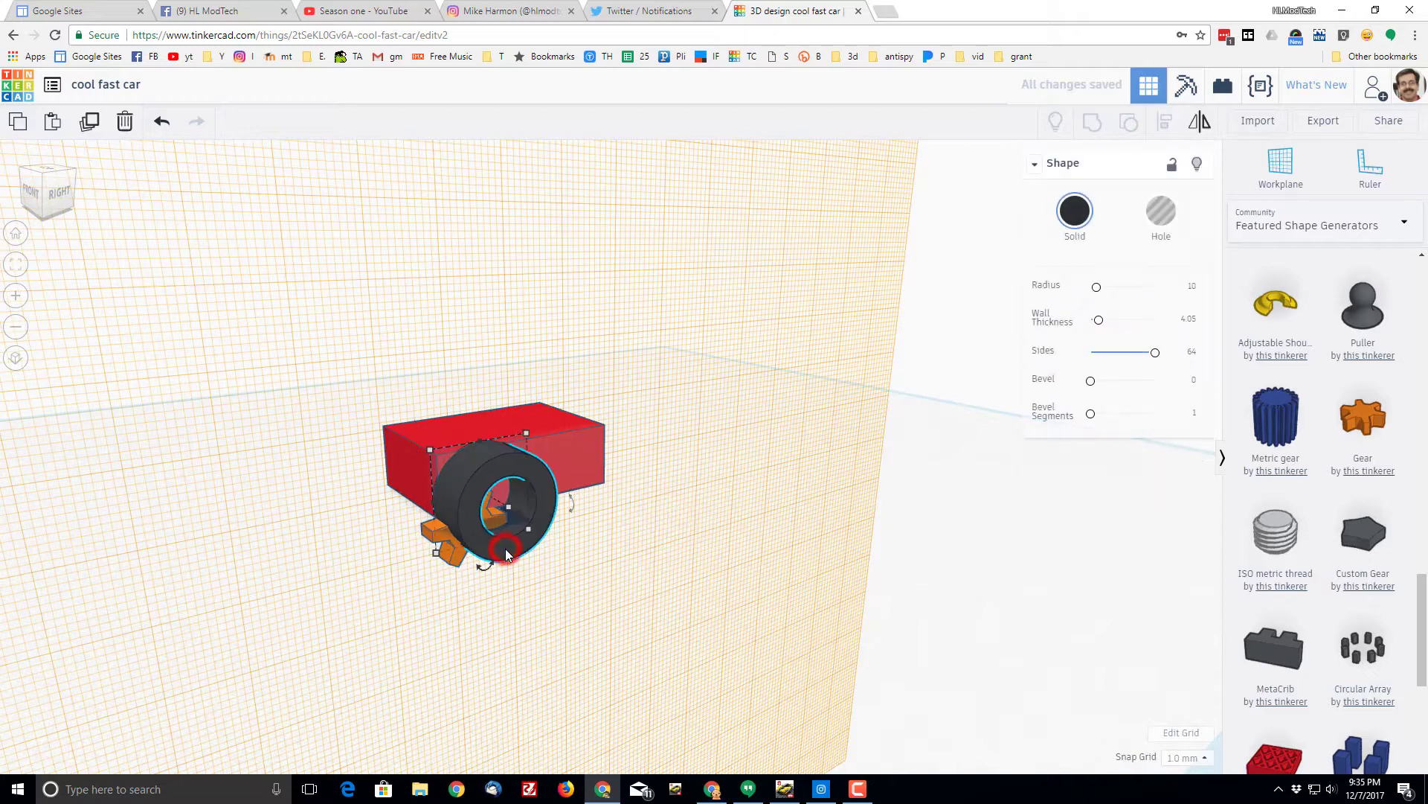
shift+click(456, 564)
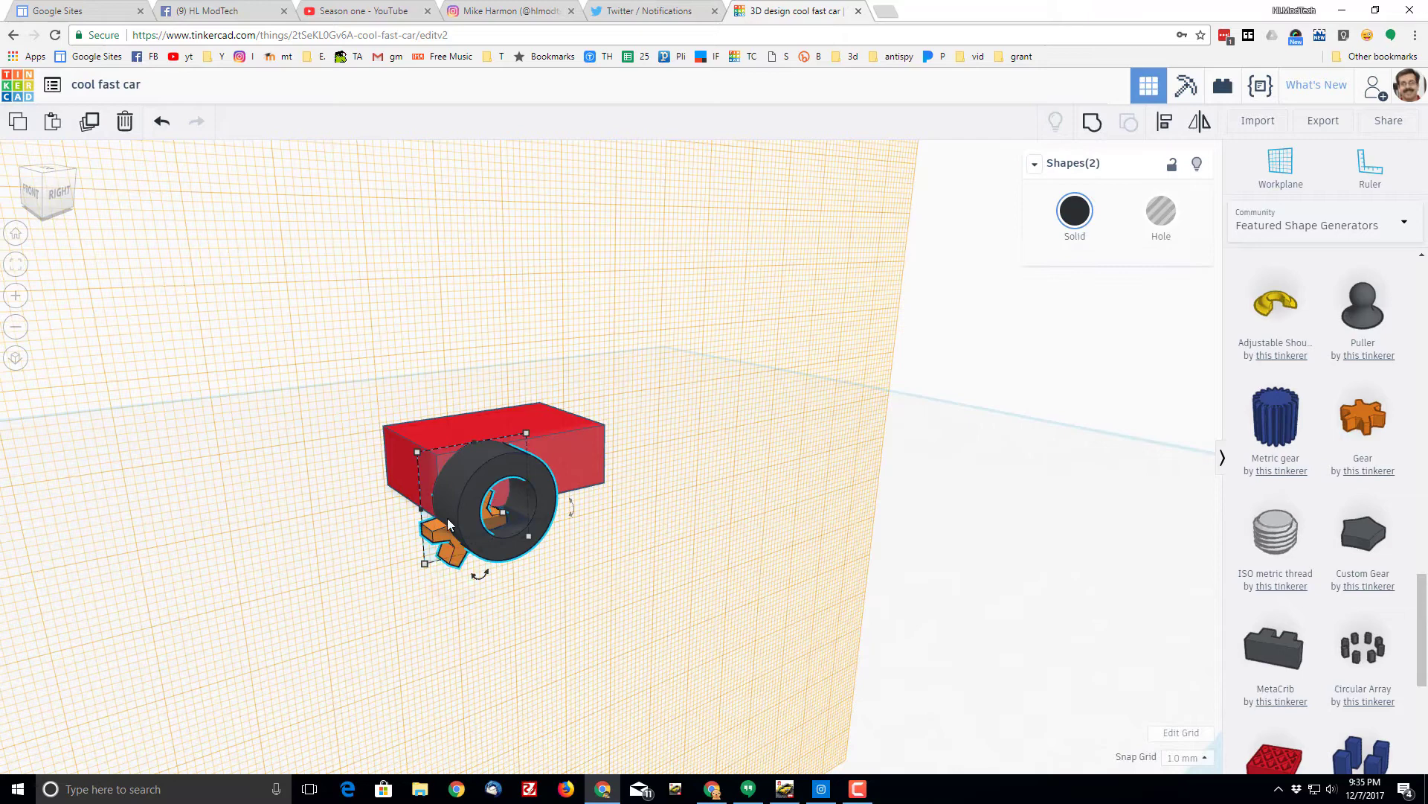
click(1164, 121)
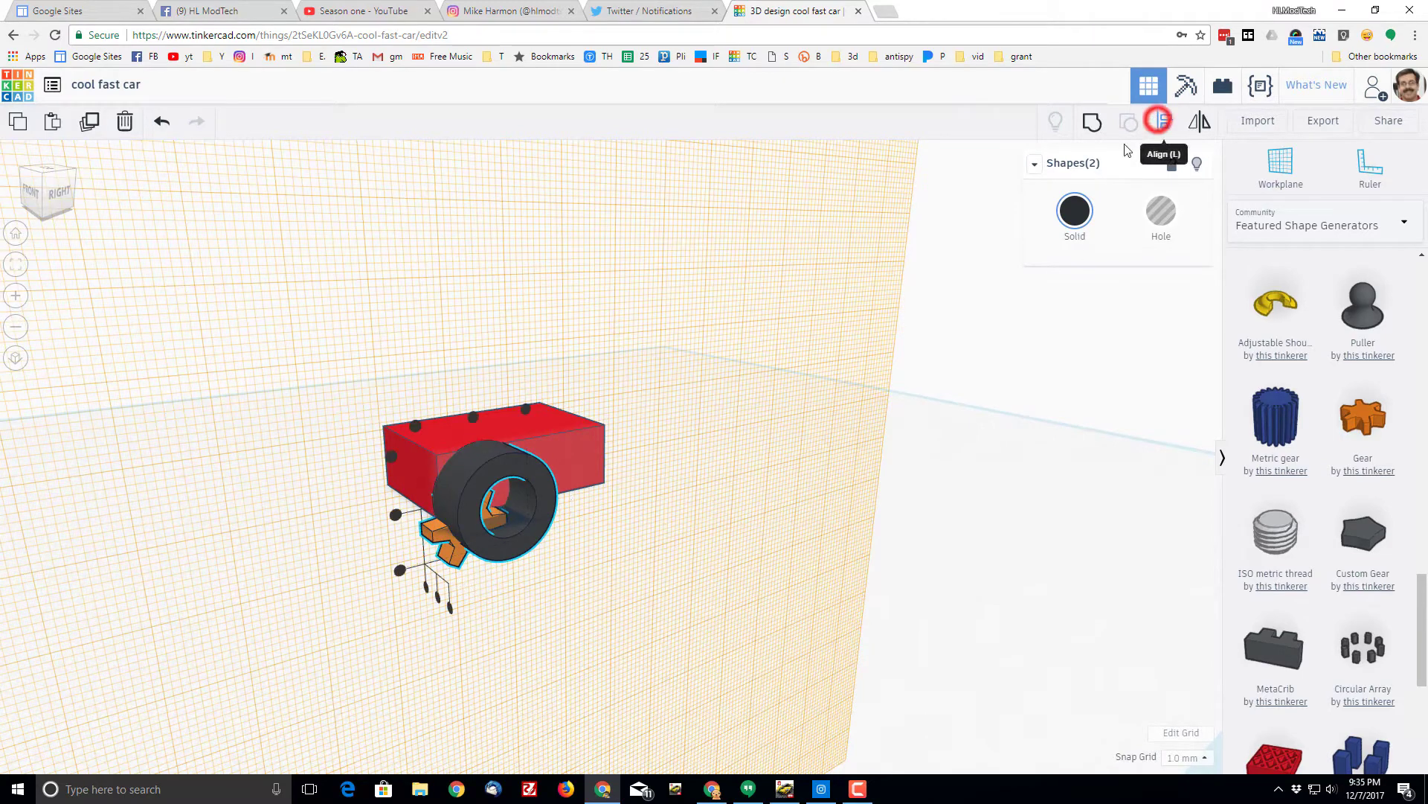
click(476, 419)
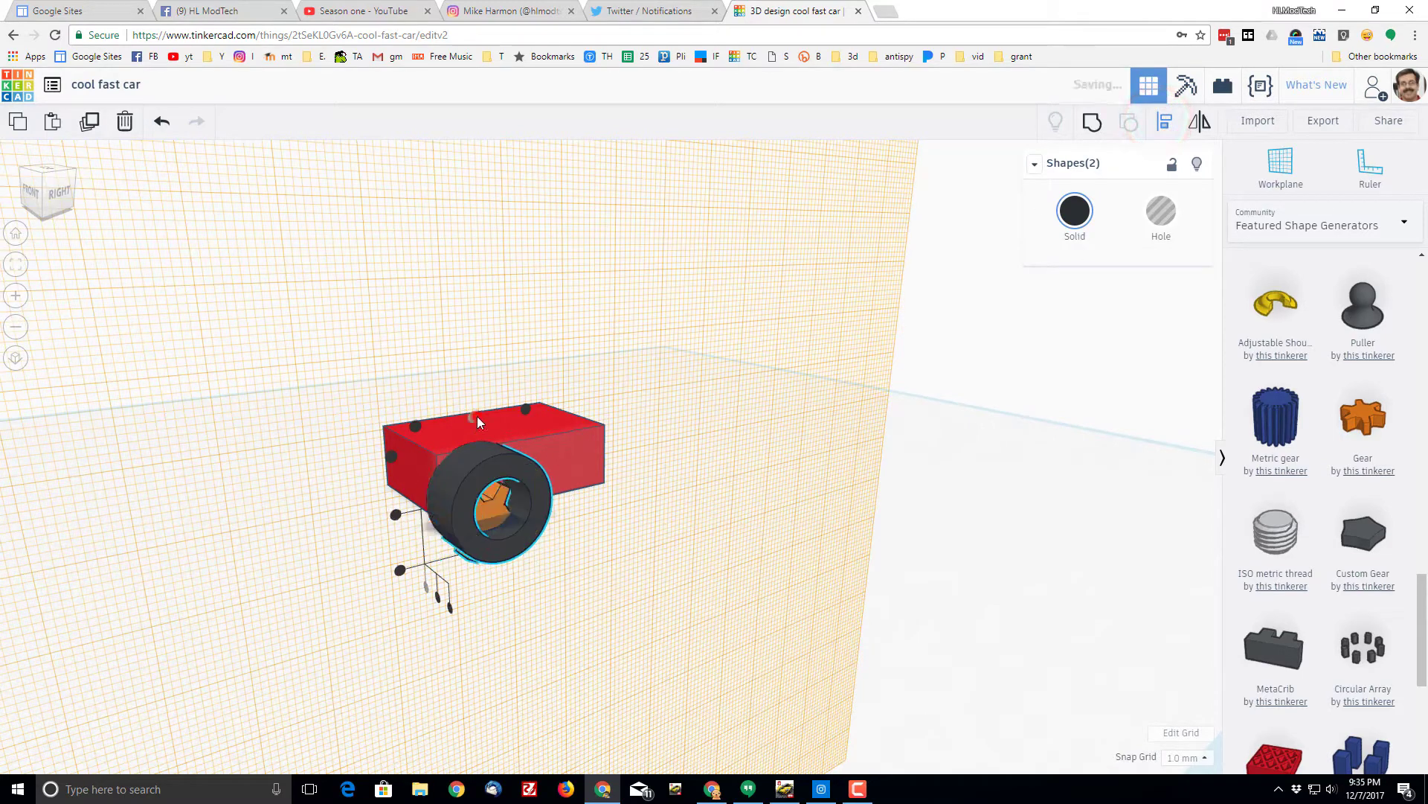
click(404, 513)
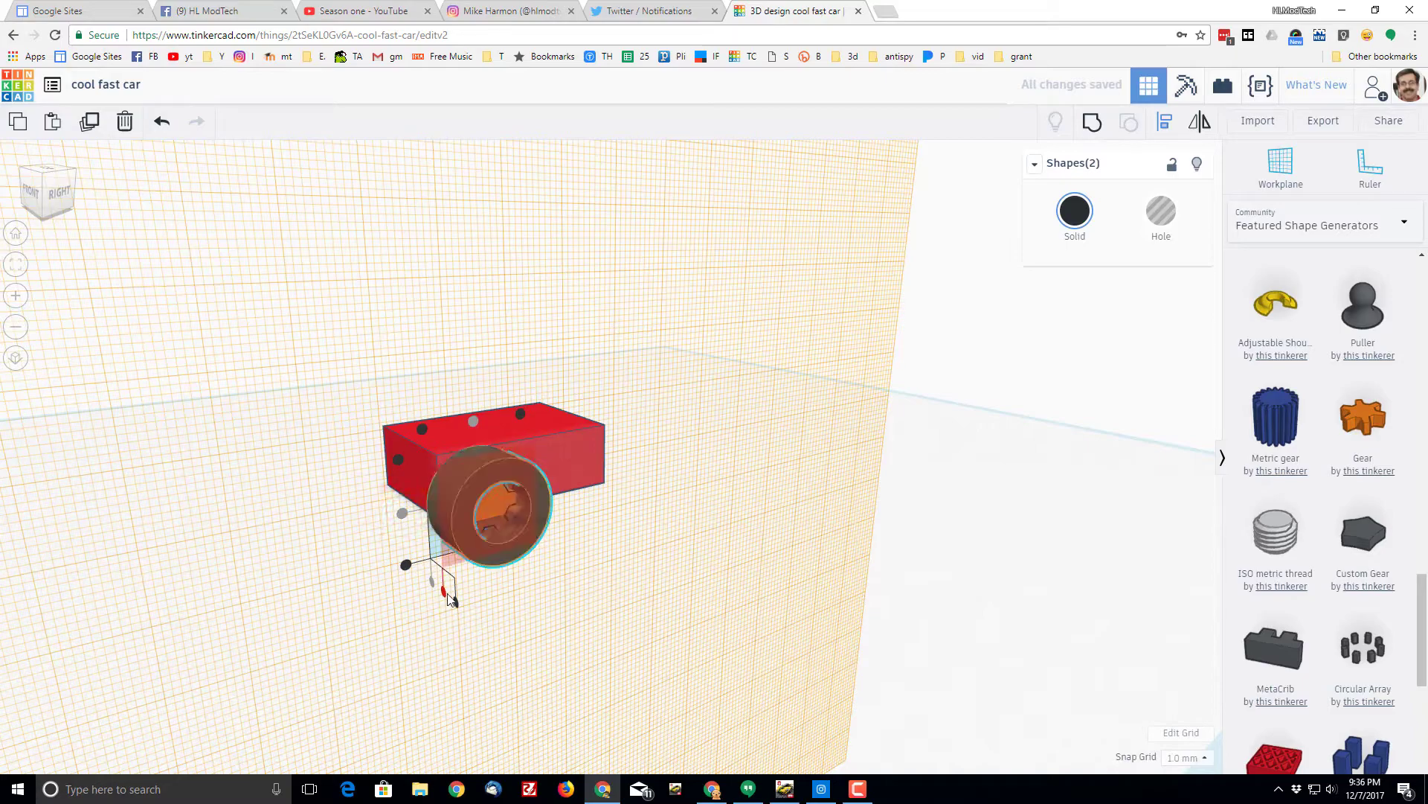
click(446, 592)
click(509, 591)
right_drag(509, 591, 363, 497)
Colour the gear hub light grey.
click(361, 468)
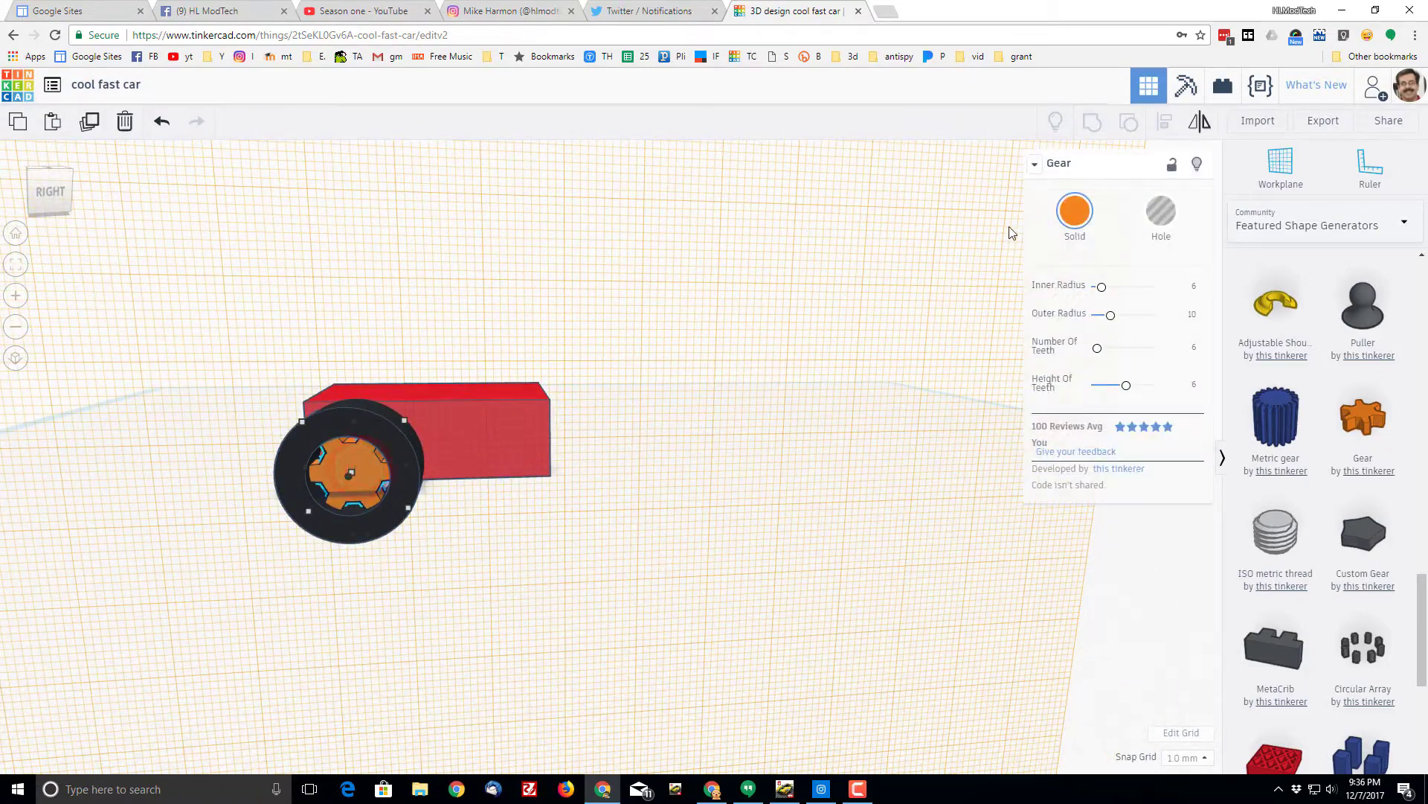
click(1069, 215)
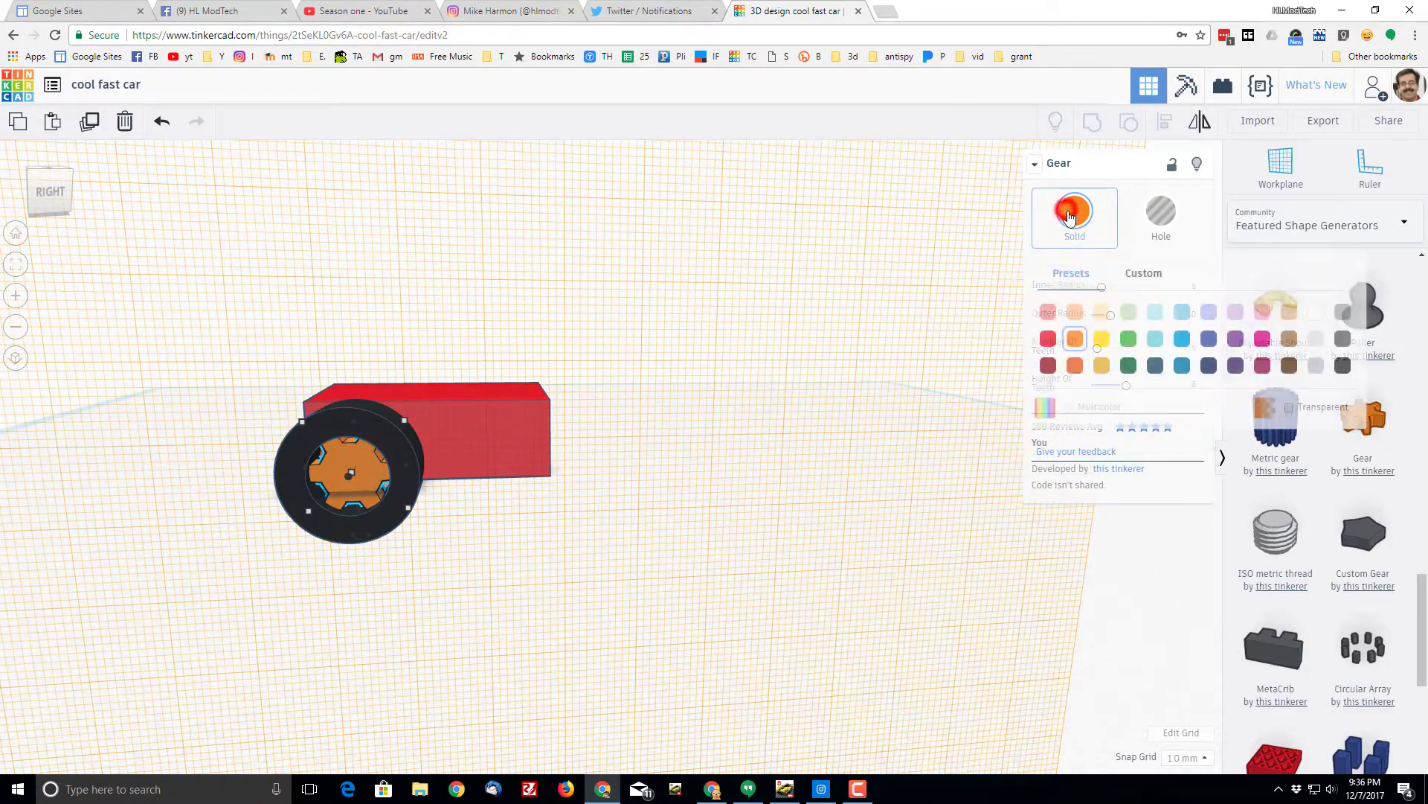
click(1316, 339)
right_drag(707, 487, 640, 636)
Group the black tire and grey hub into one wheel with Multicolor enabled.
click(656, 641)
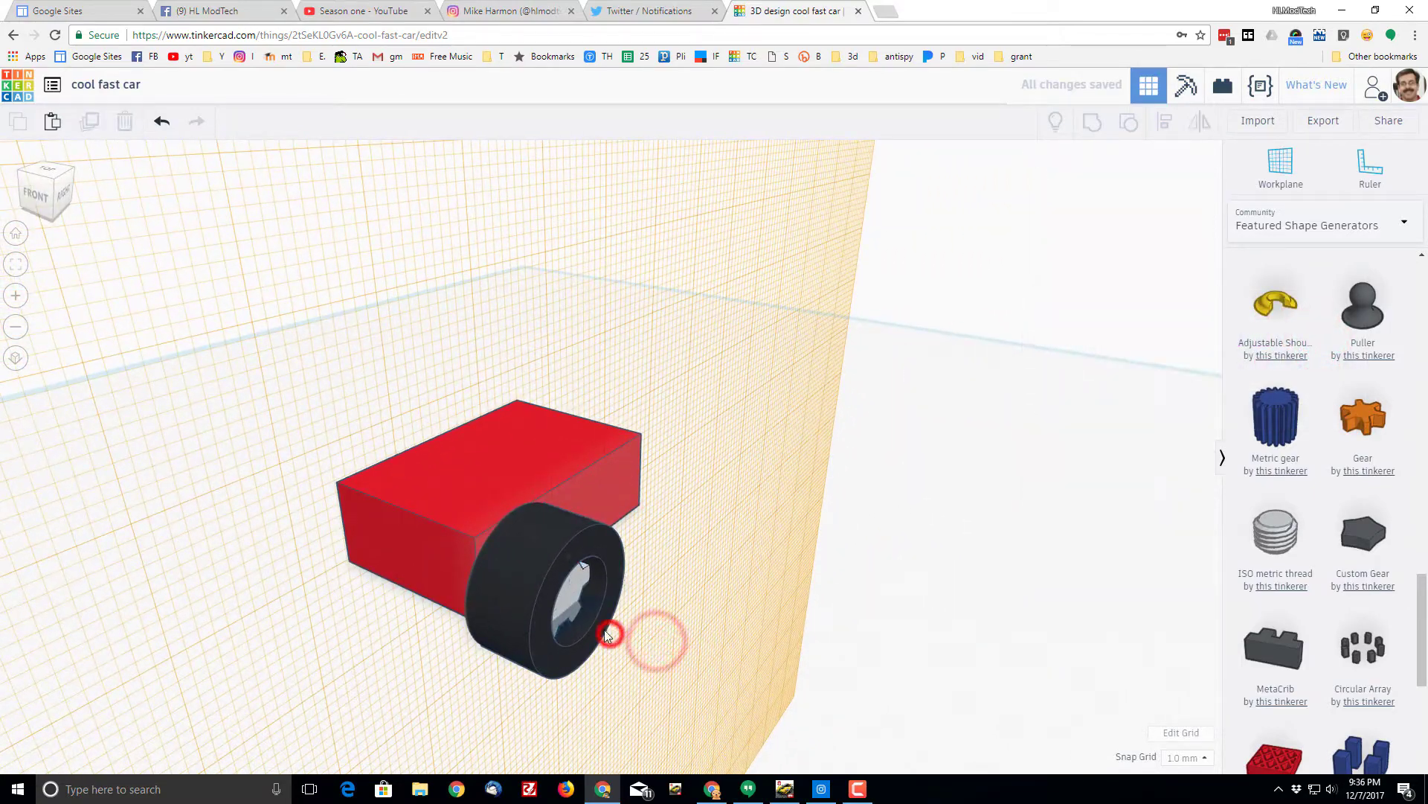
click(601, 631)
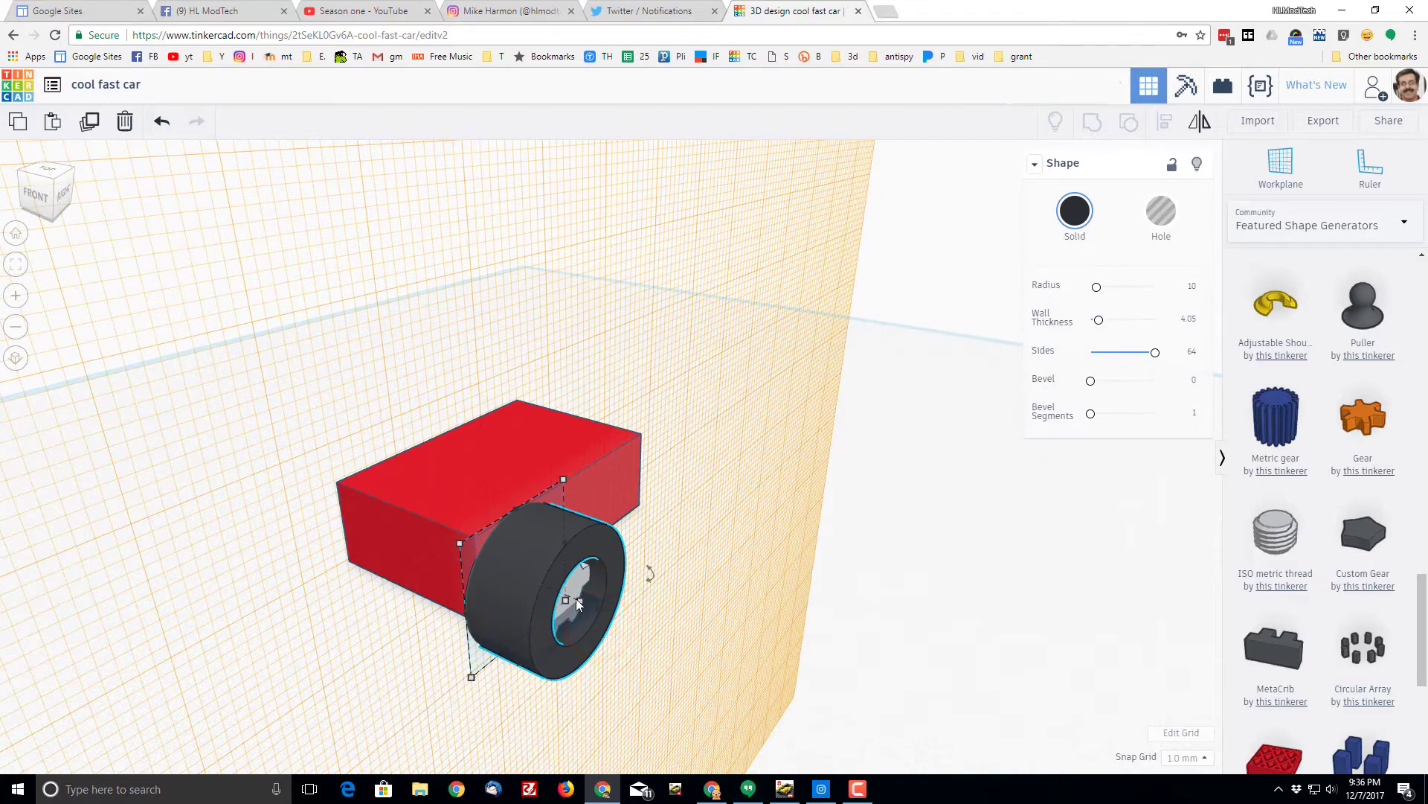
shift+click(583, 580)
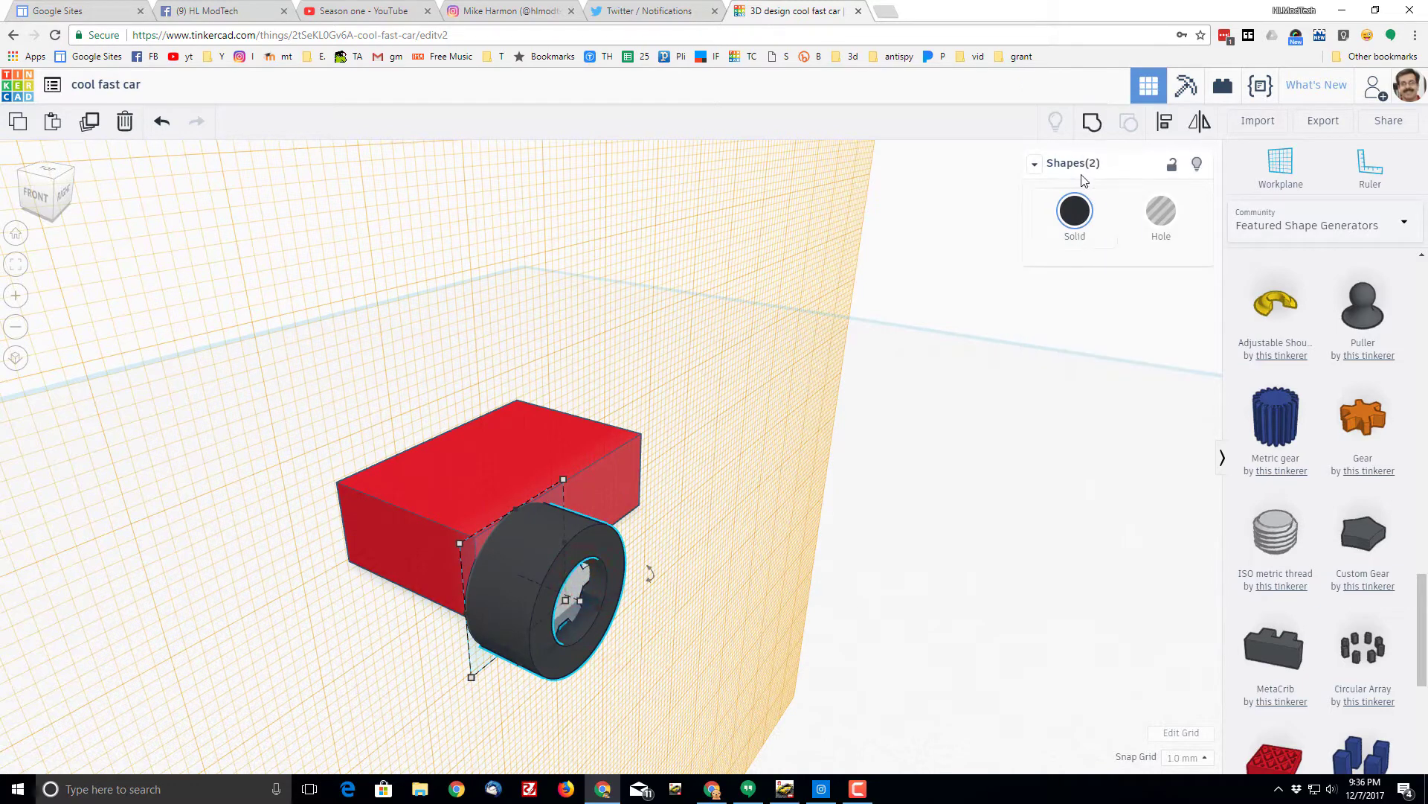
click(1092, 128)
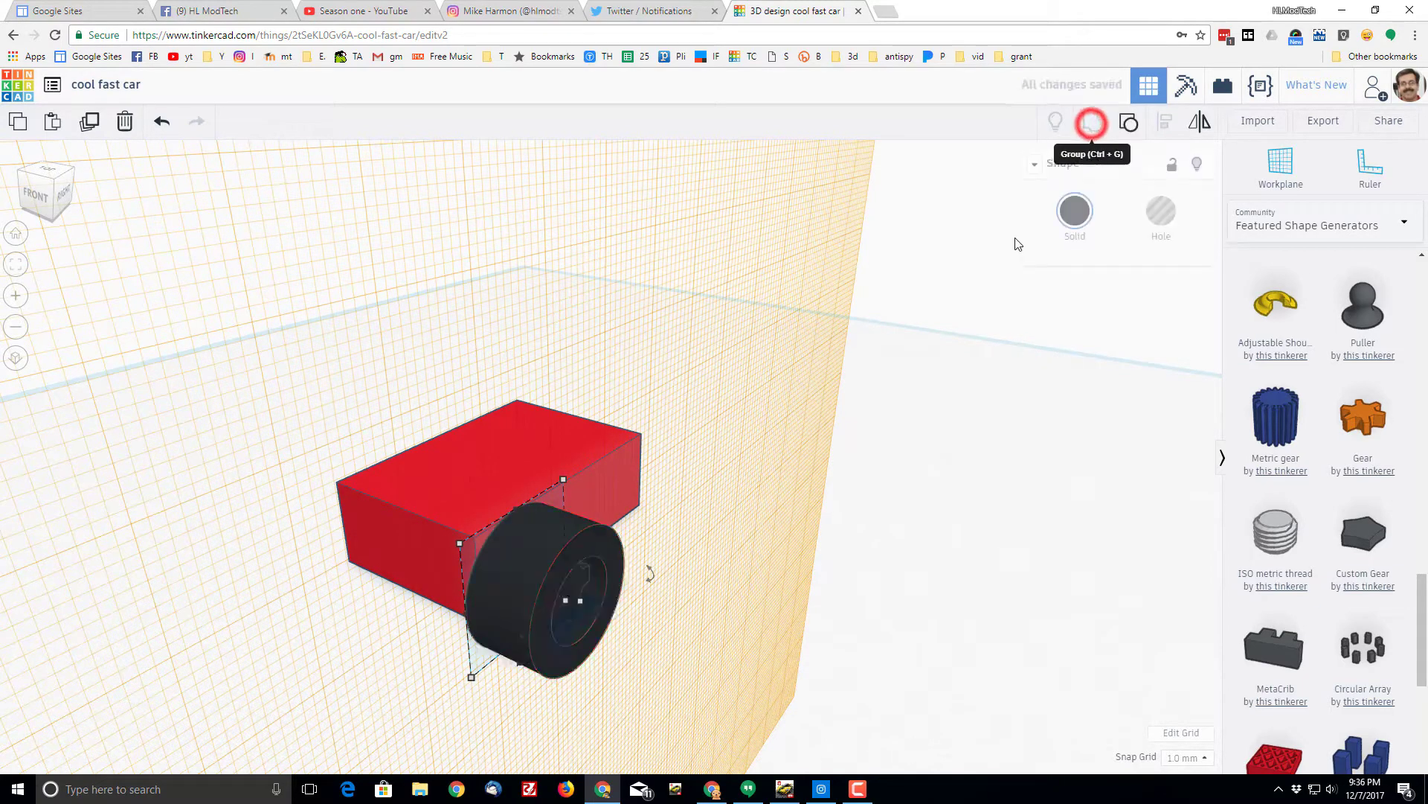
click(1071, 216)
click(1068, 408)
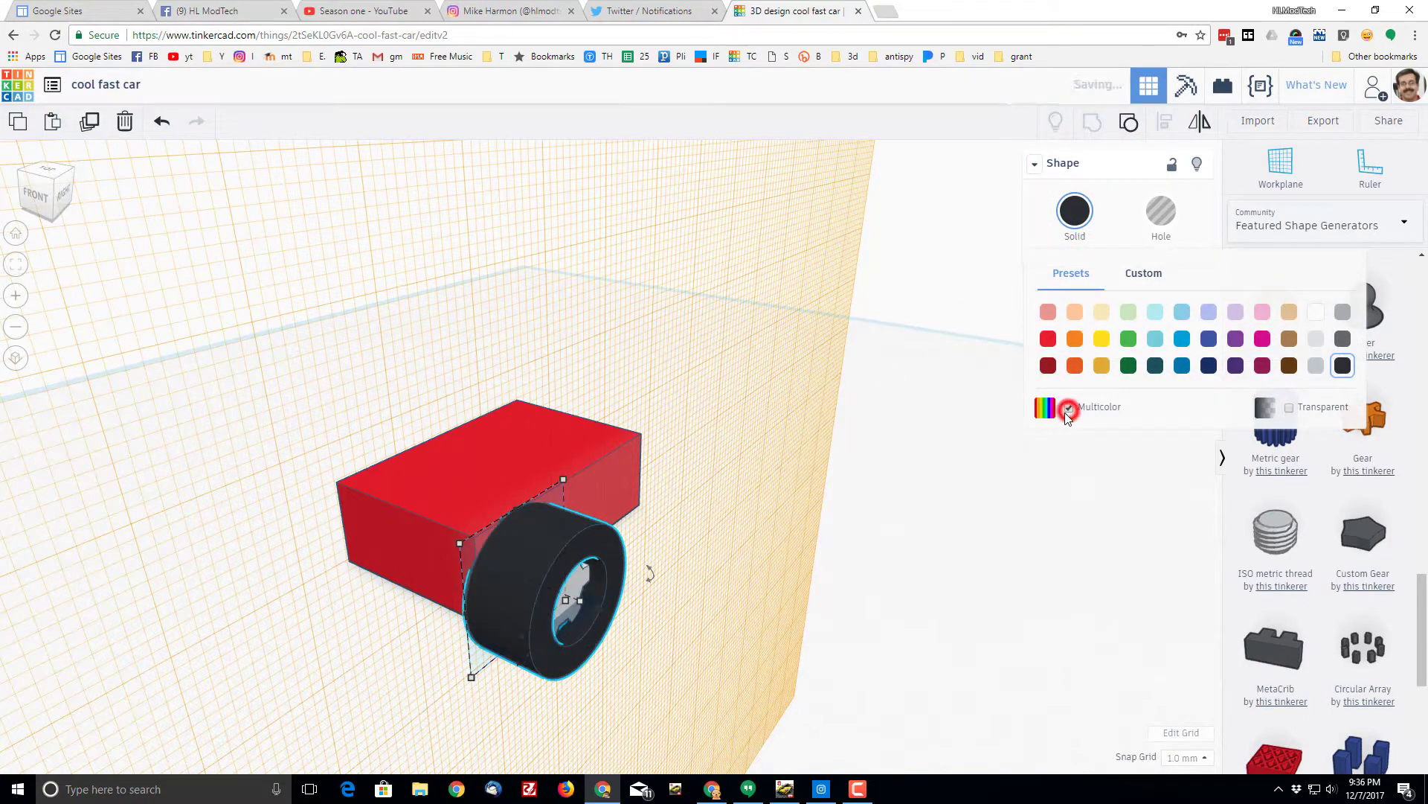
right_drag(755, 662, 696, 557)
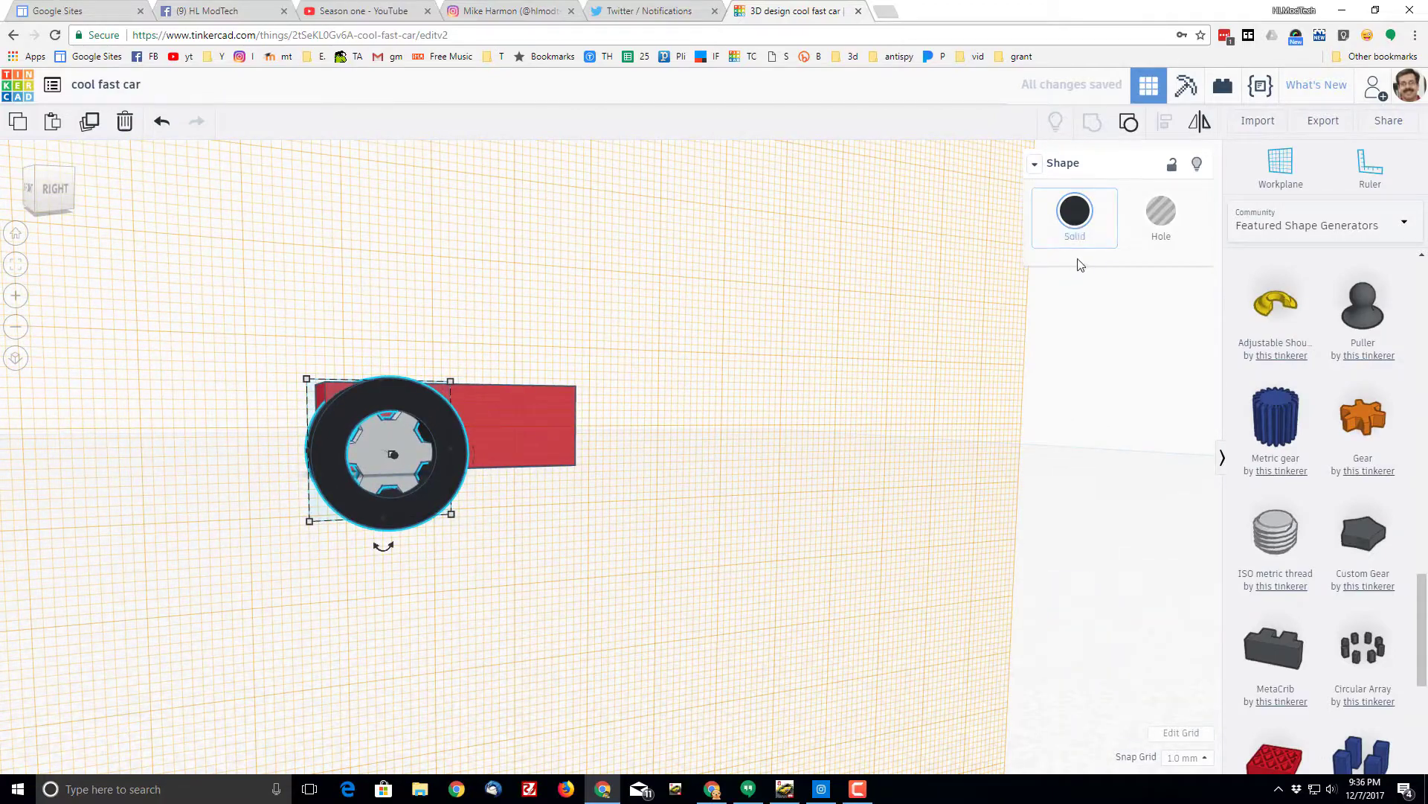
Duplicate the wheel with Ctrl+D and nudge the copy to the rear of the body.
right_drag(541, 507, 409, 607)
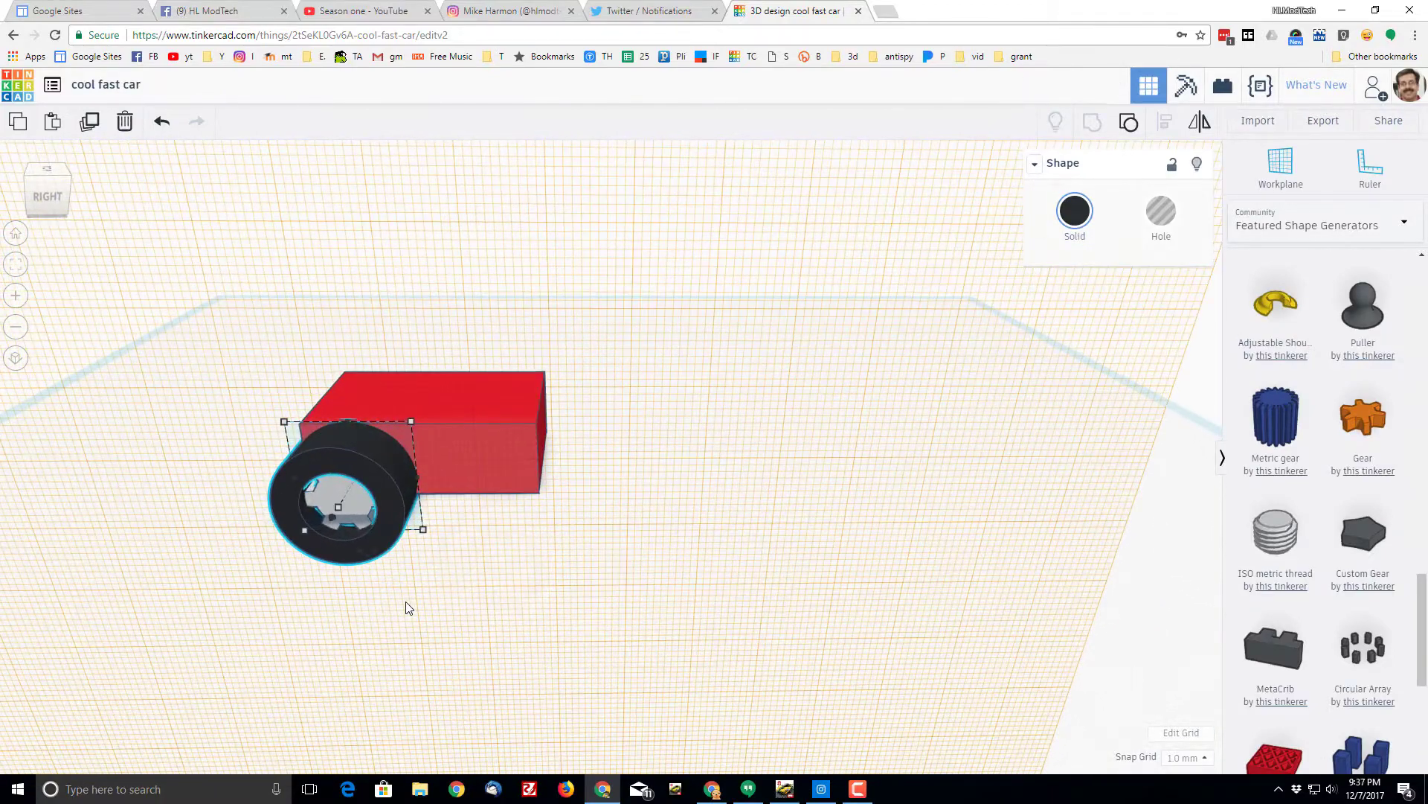
key(ctrl+d)
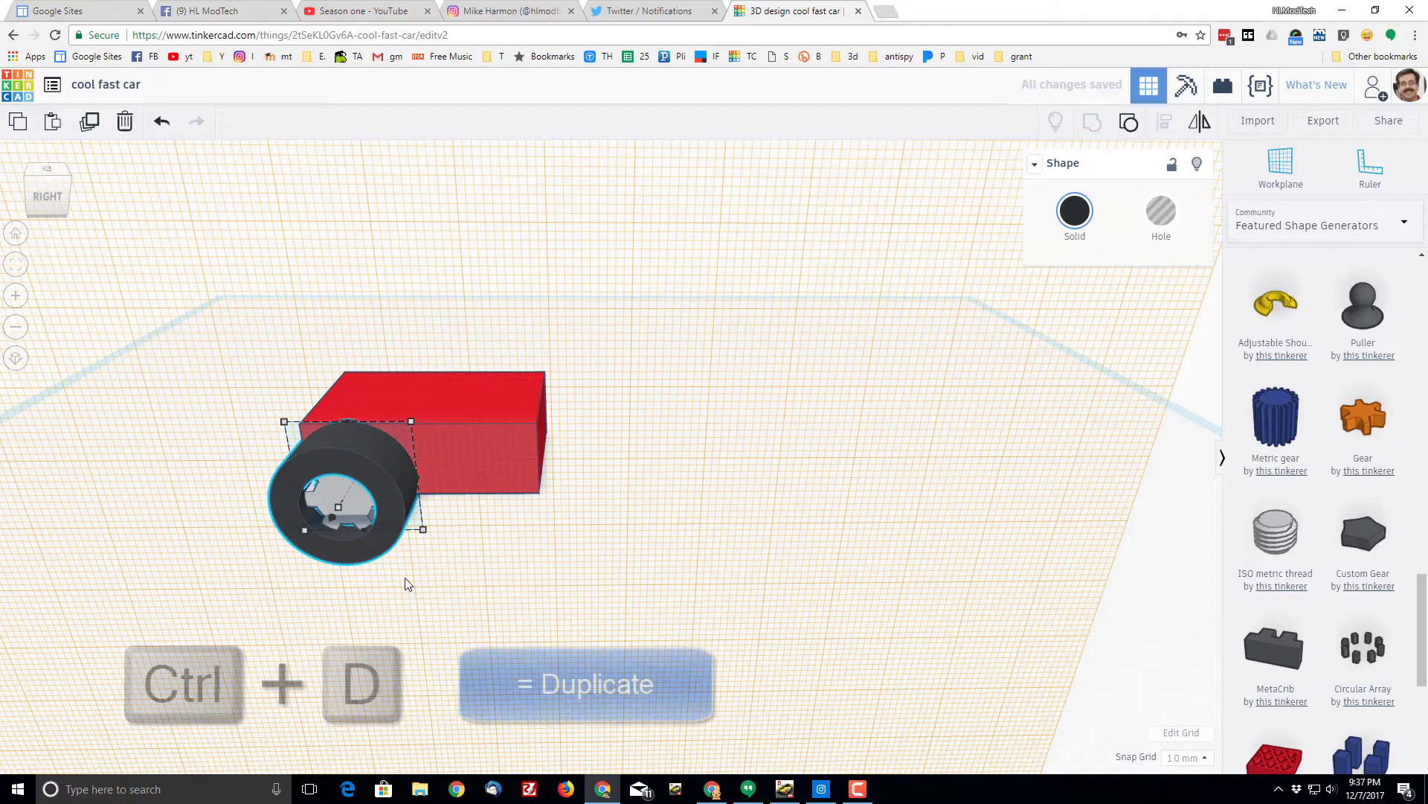
key(Right)
key(Right)
key(Right)
key(Right)
key(Right)
key(Right)
key(Right)
key(Right)
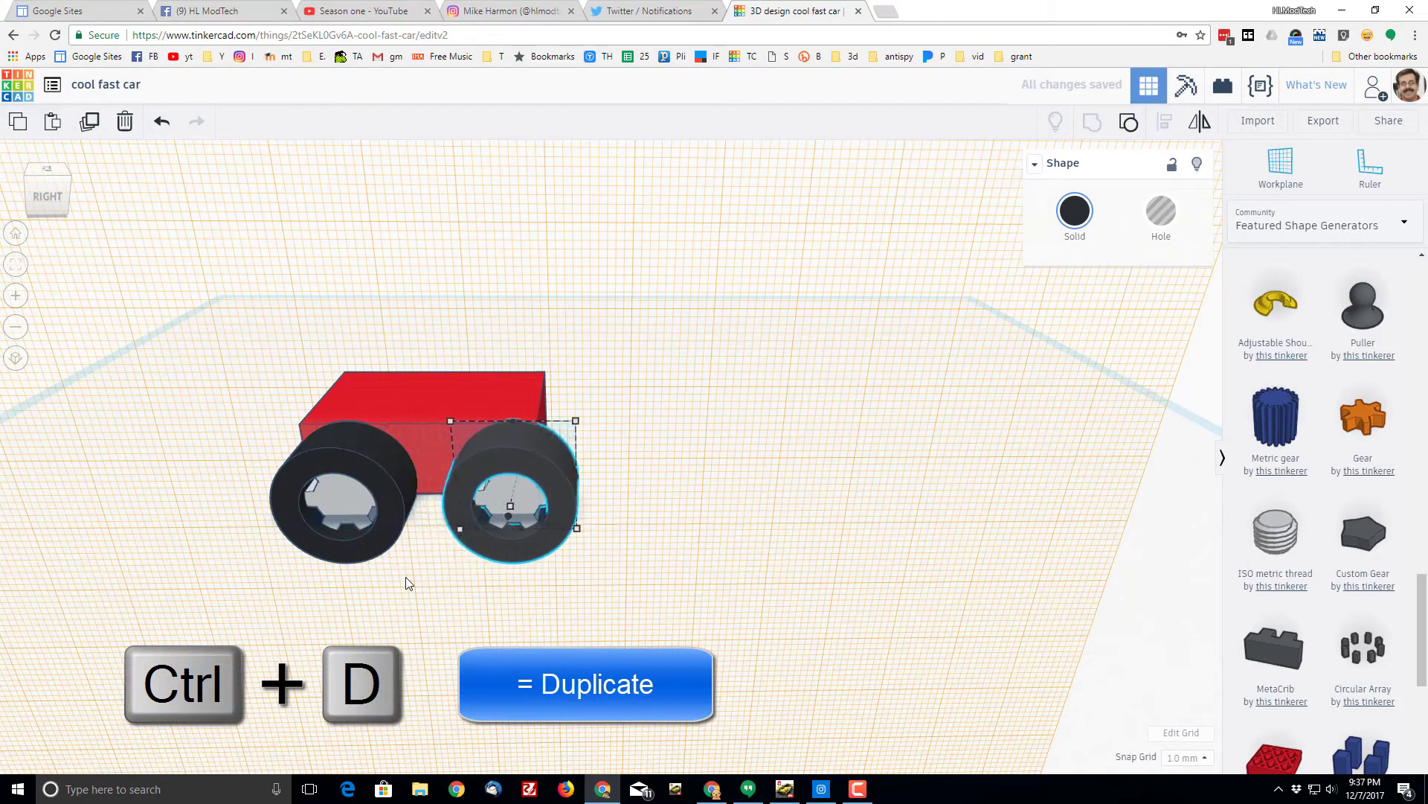
right_drag(408, 583, 408, 646)
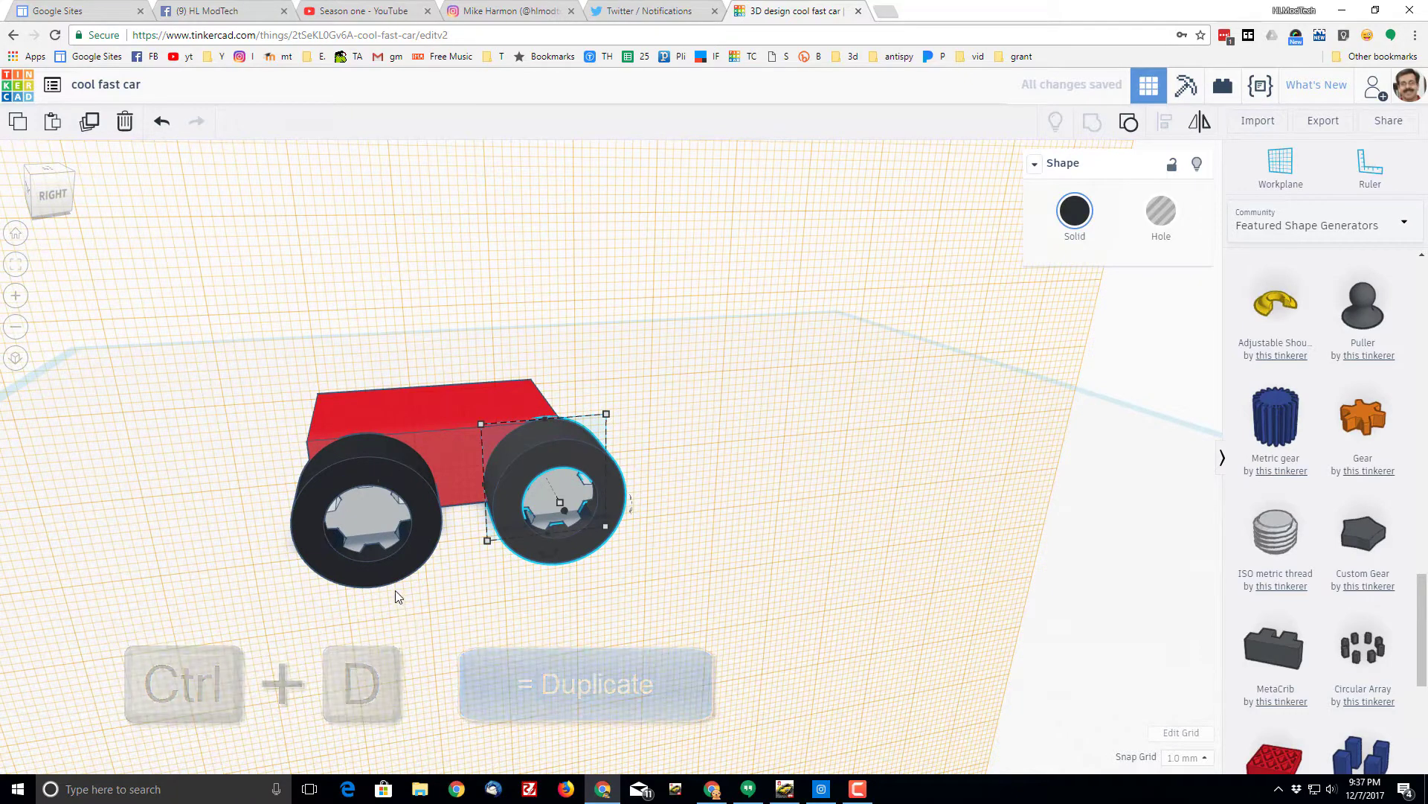
Group the front and rear wheels together and duplicate the pair.
shift+click(421, 569)
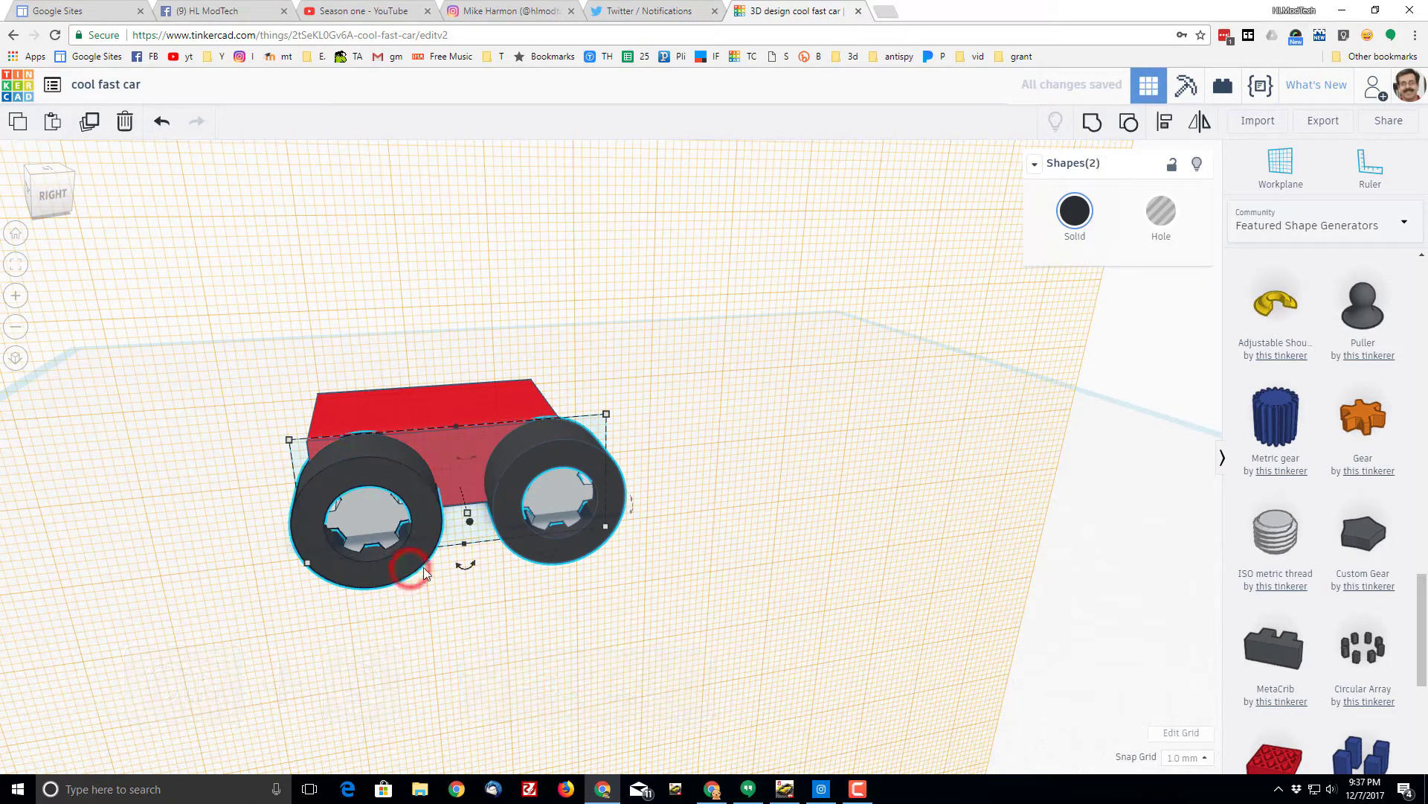
click(1092, 125)
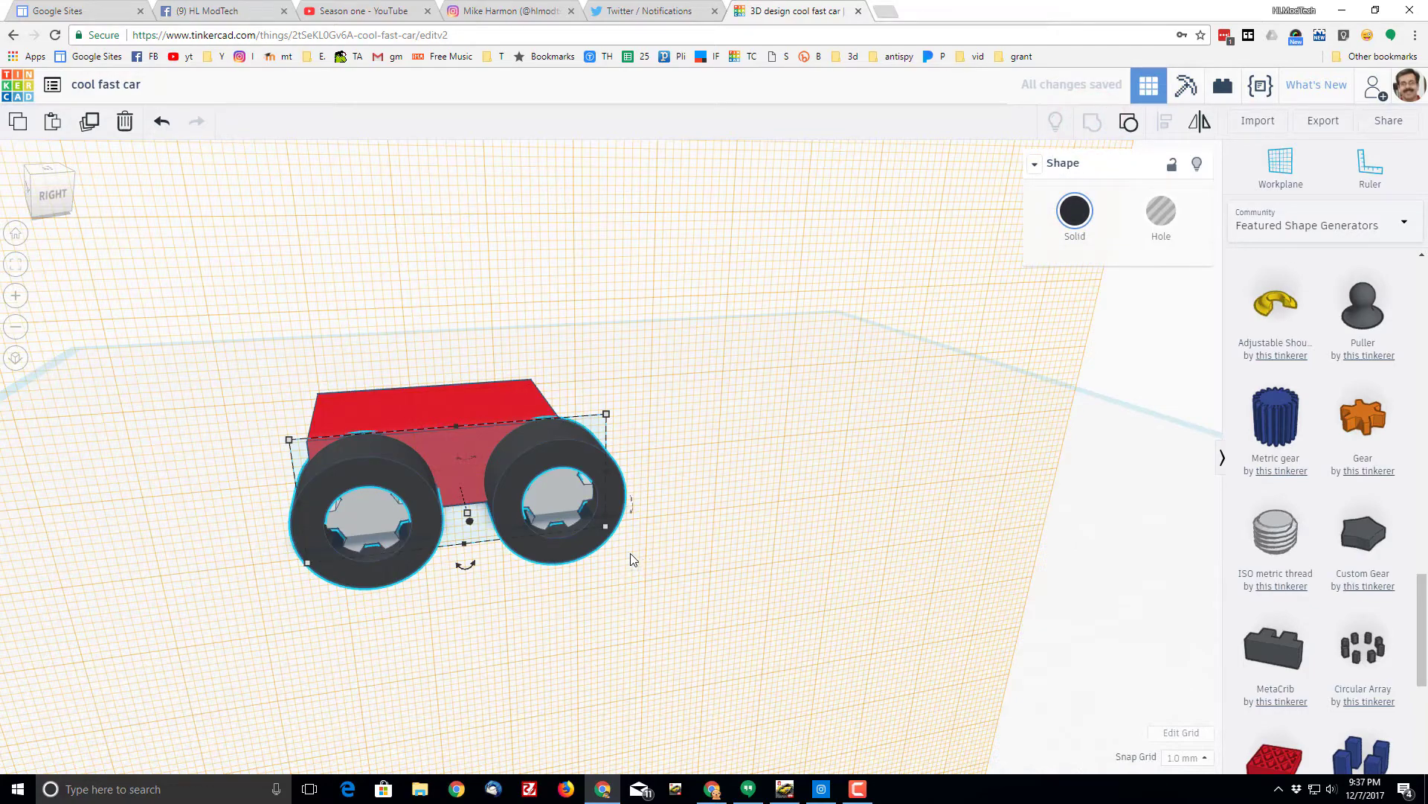
right_drag(635, 590, 750, 406)
key(ctrl+d)
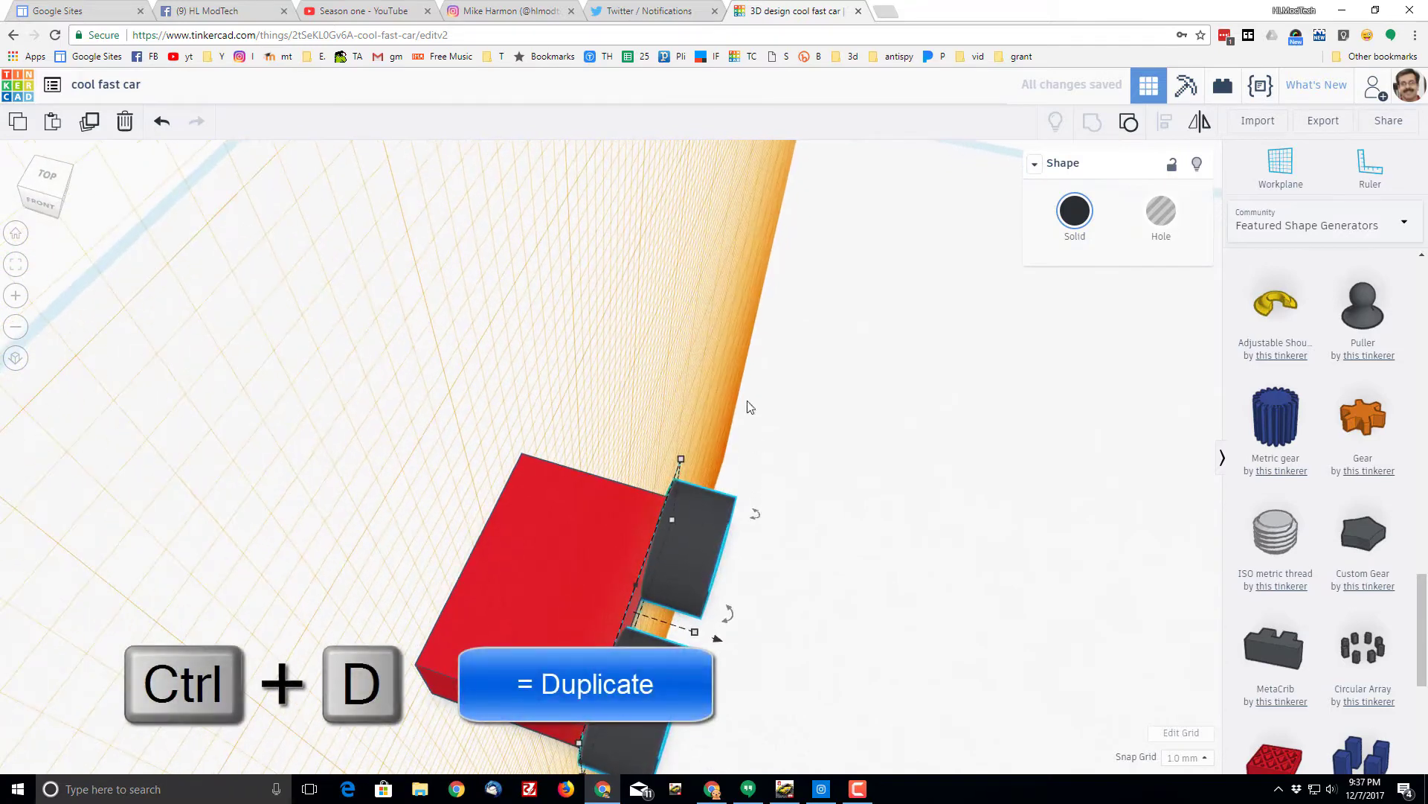
From the top view, move the copied wheel pair to the body's opposite side.
click(46, 176)
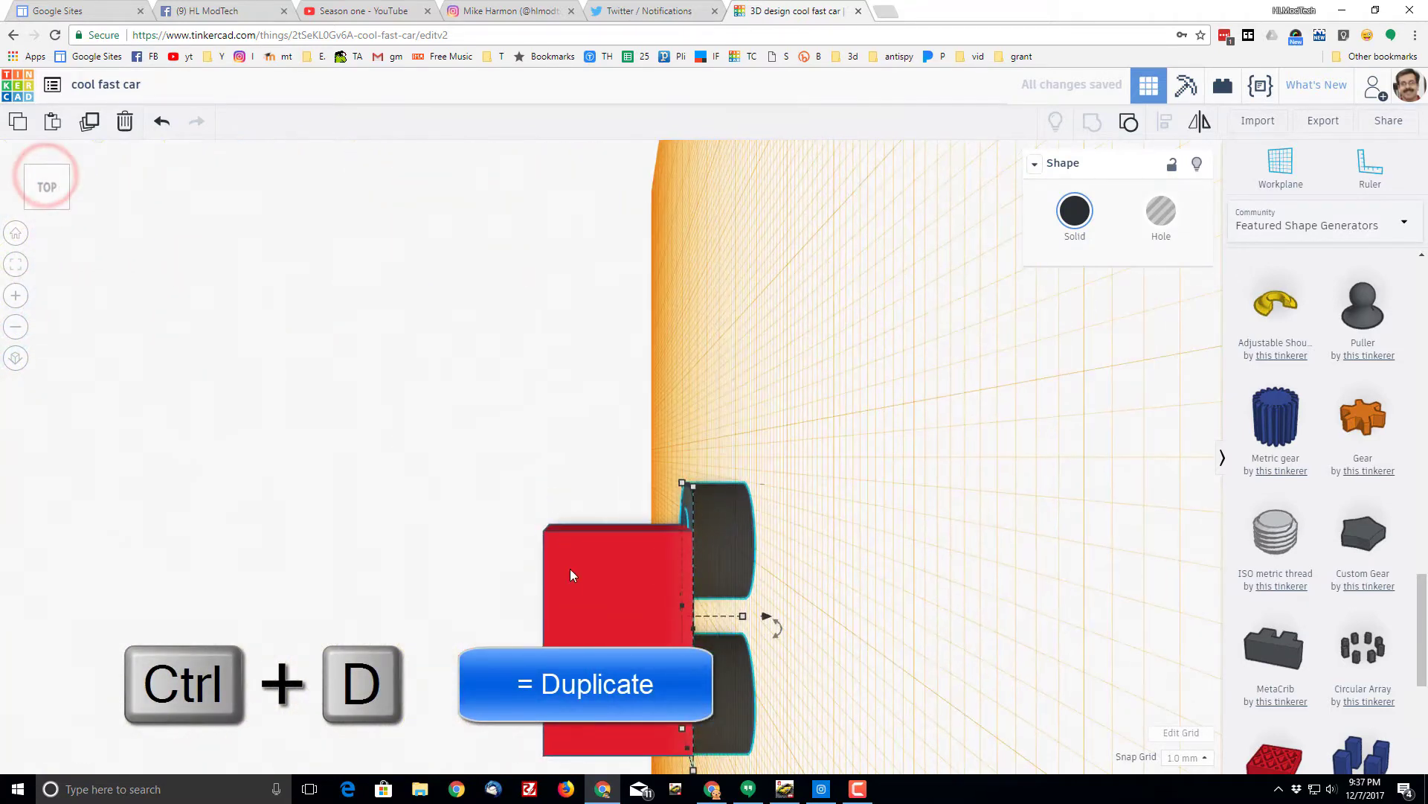
drag(771, 623, 576, 607)
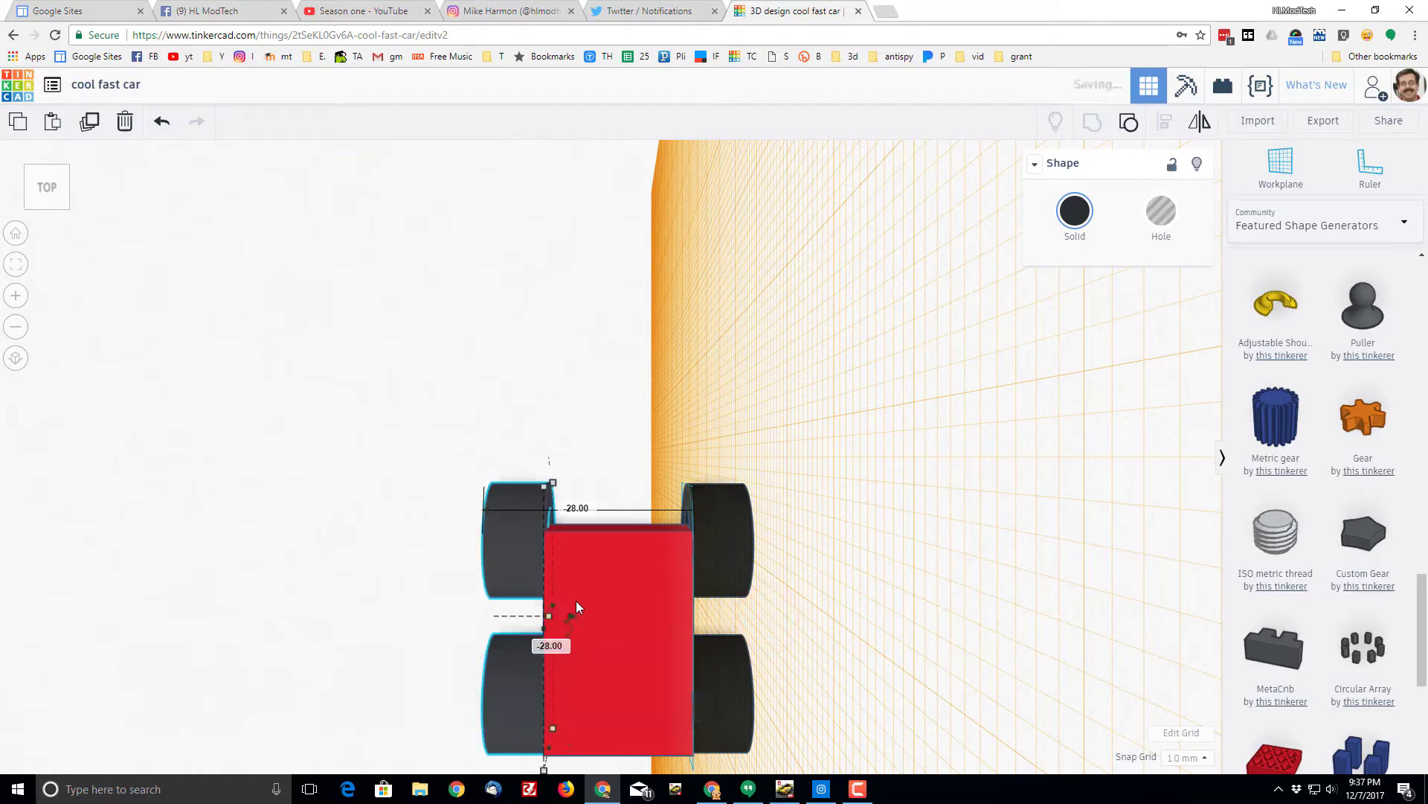
click(44, 208)
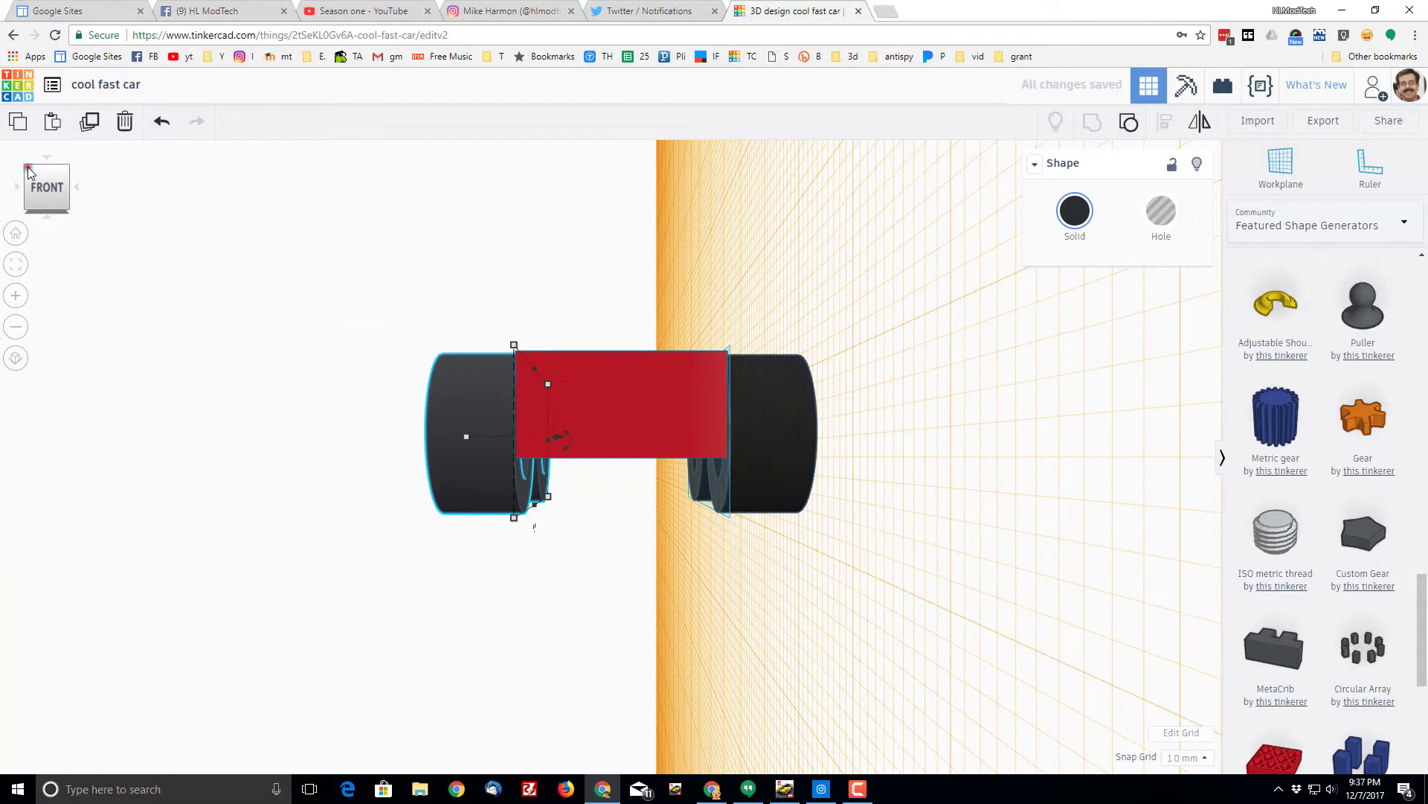
click(29, 170)
click(39, 196)
click(28, 187)
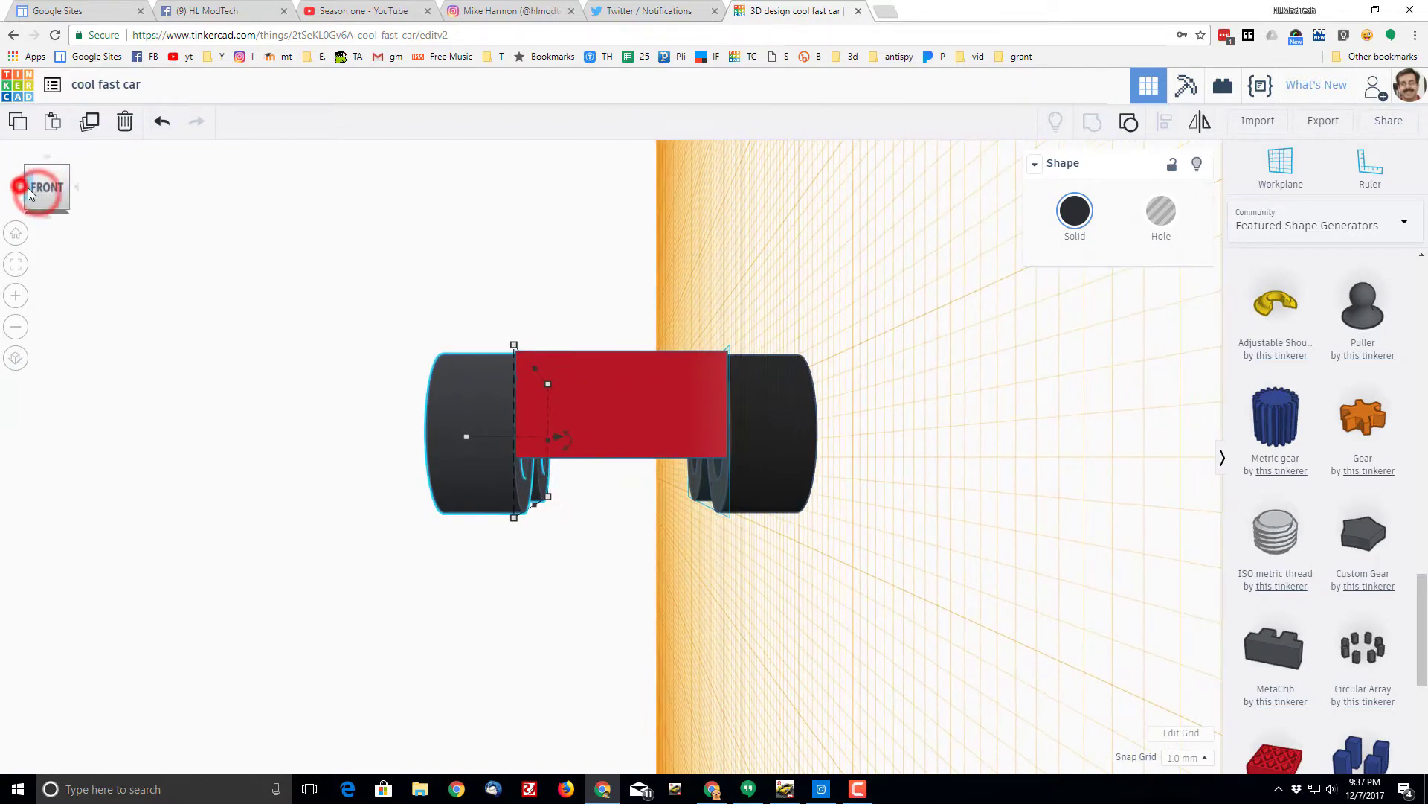
click(65, 171)
right_drag(380, 428, 426, 580)
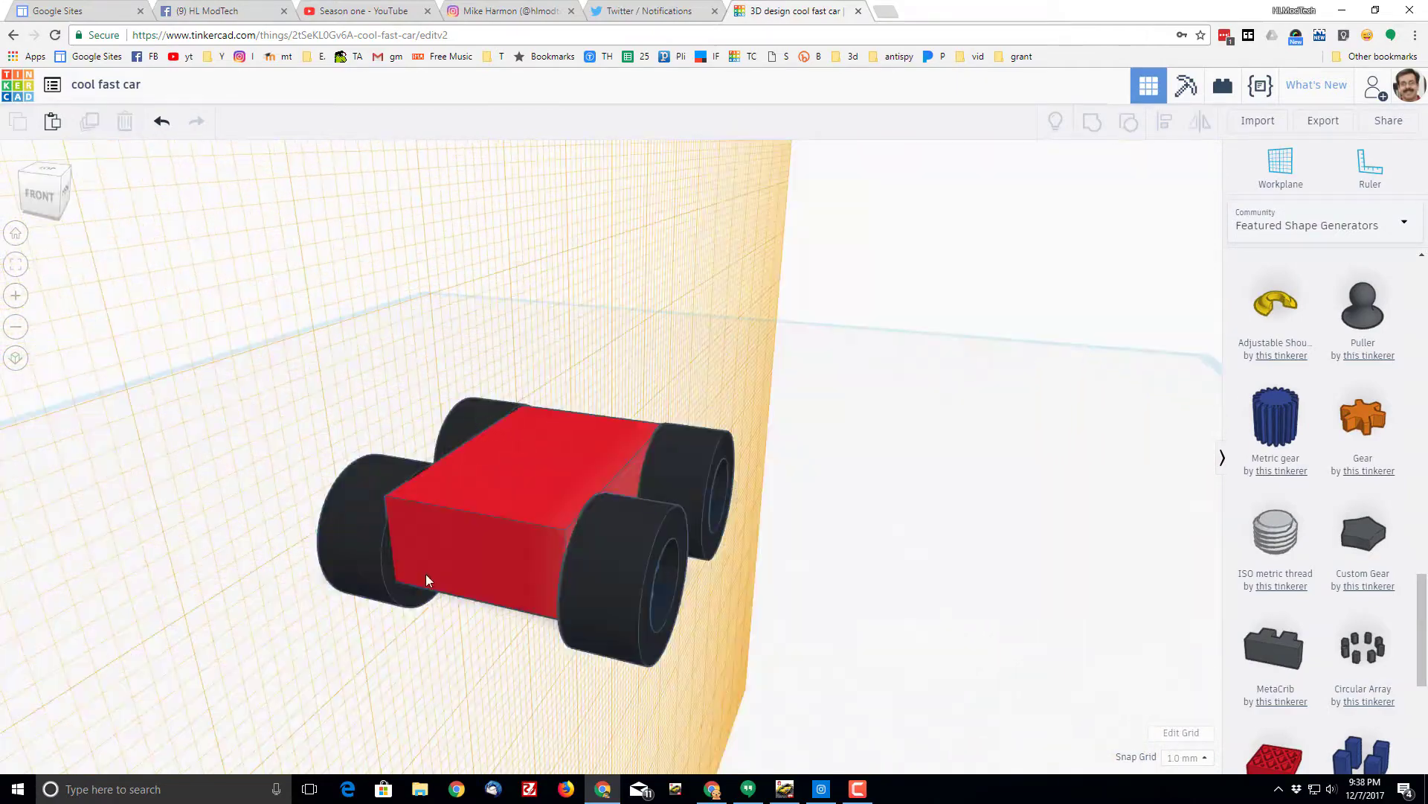
Reset the workplane to the ground and resize the top slab to 18.67 by 28.00, raised 2 mm.
click(482, 527)
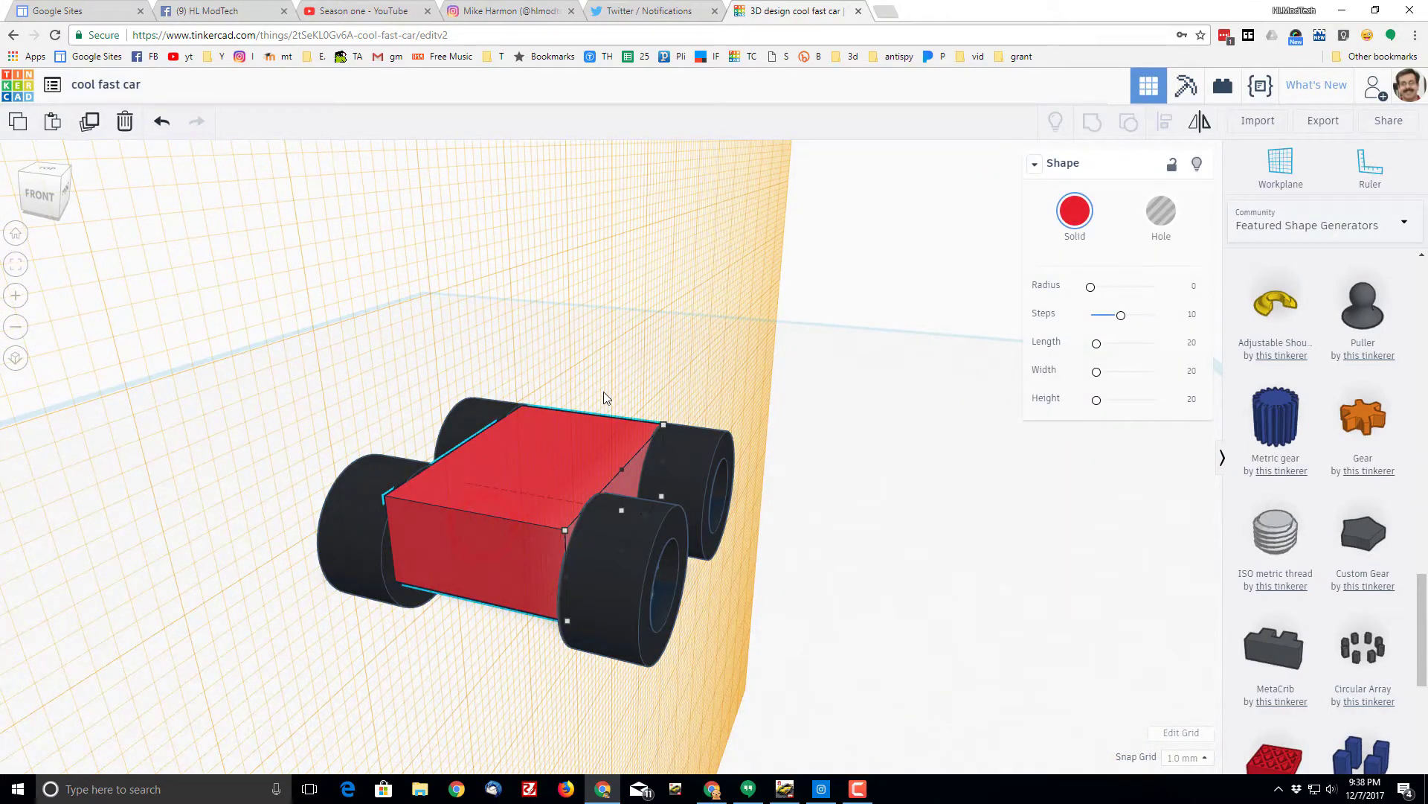
key(w)
click(255, 396)
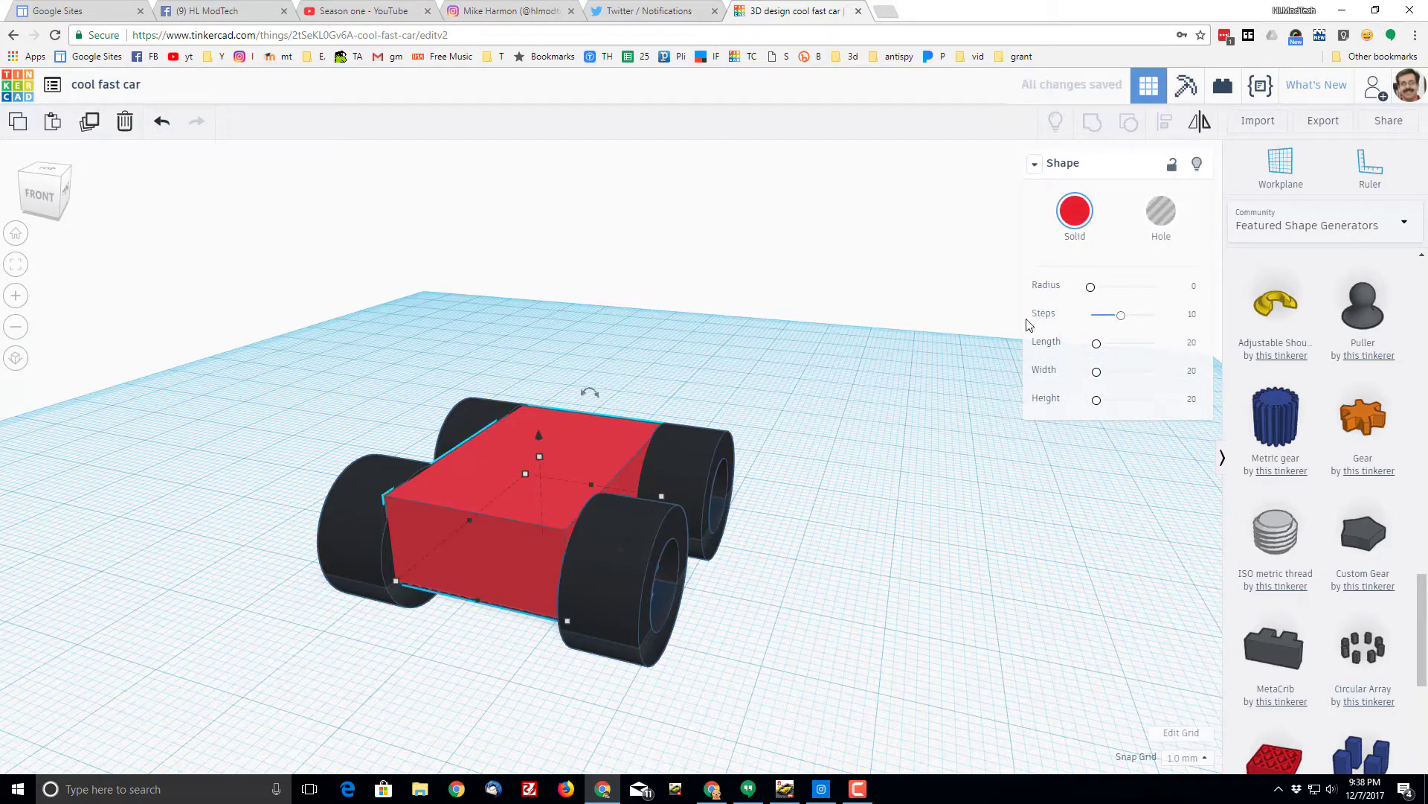
click(568, 622)
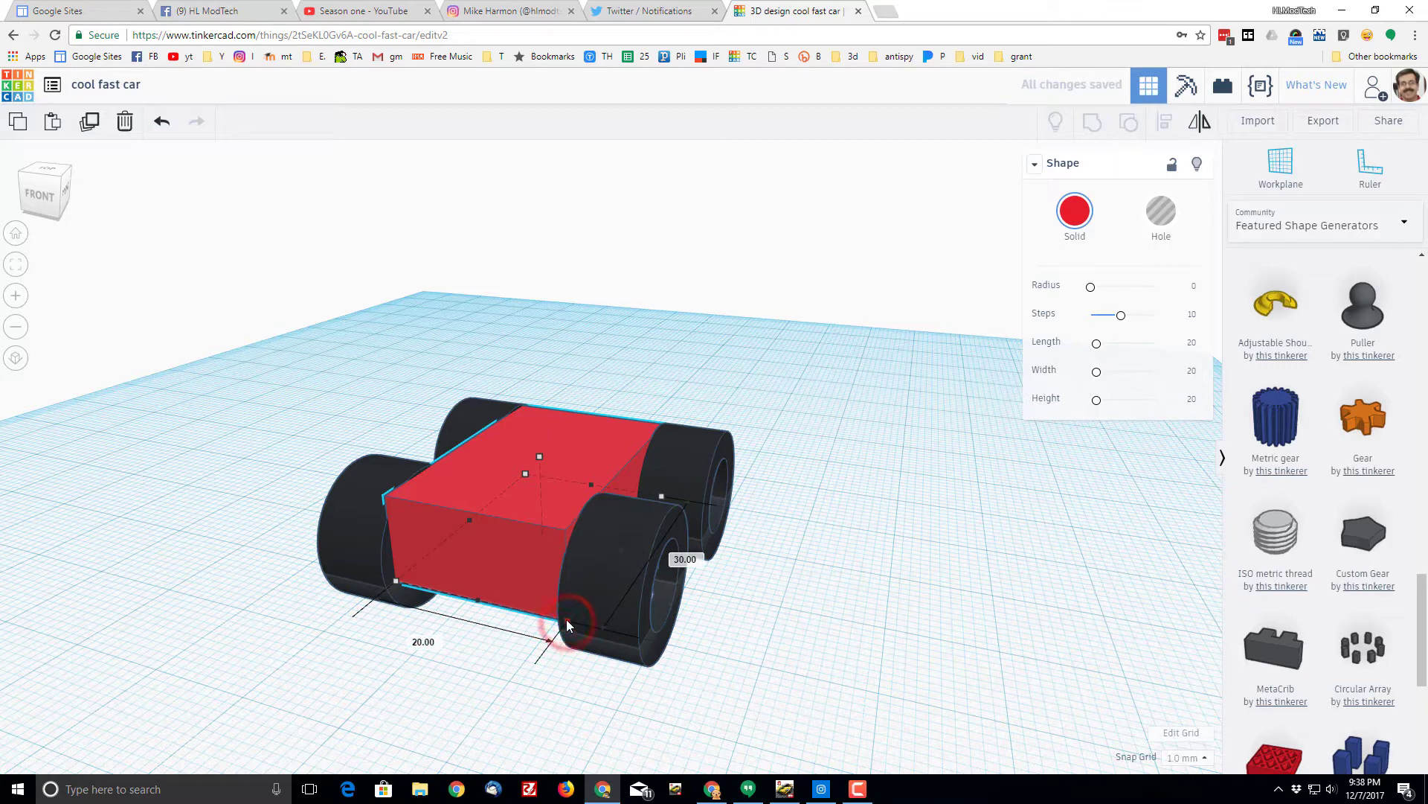
drag(565, 619, 556, 605)
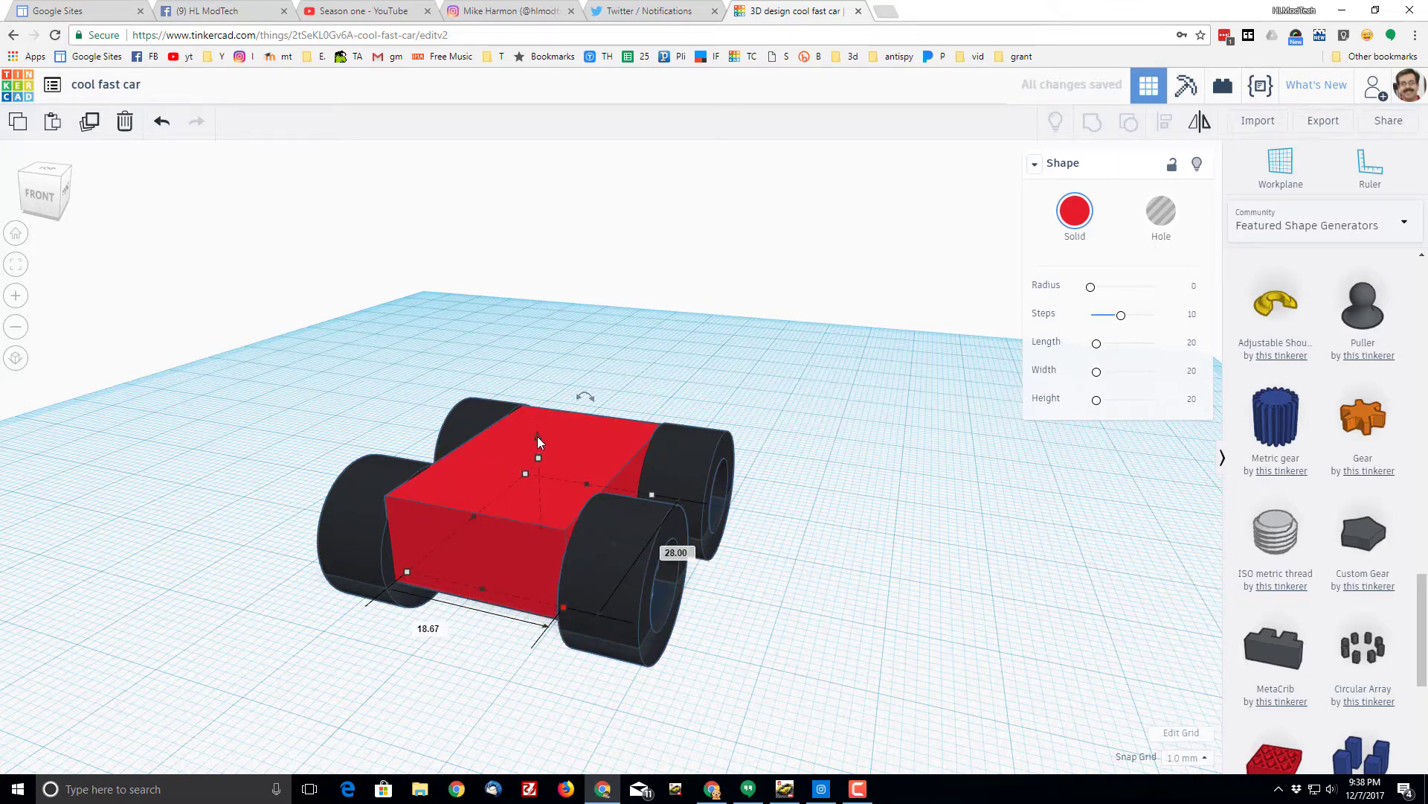
drag(537, 436, 536, 425)
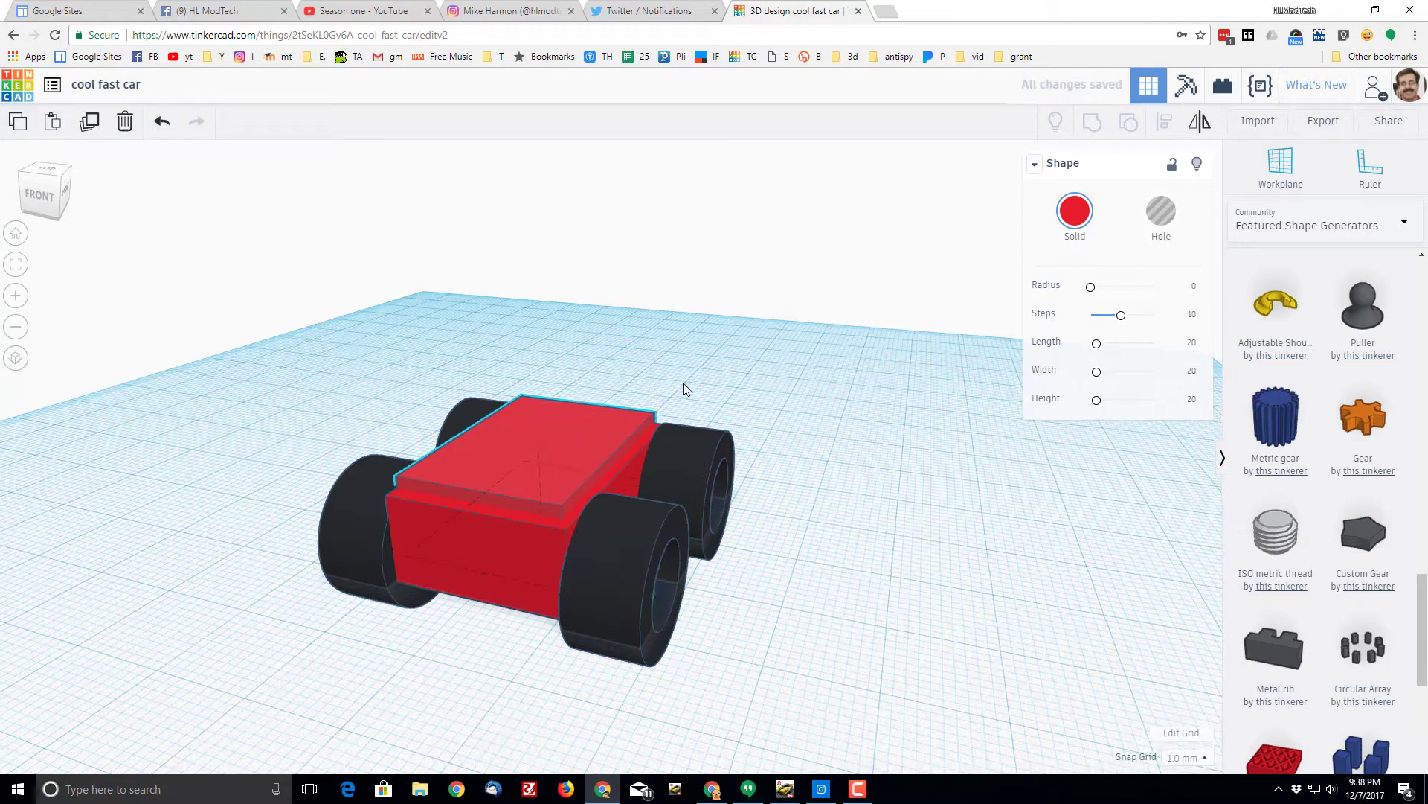
Make the slab a hole and align it centred with the front of the body.
right_drag(683, 386, 848, 372)
click(1153, 222)
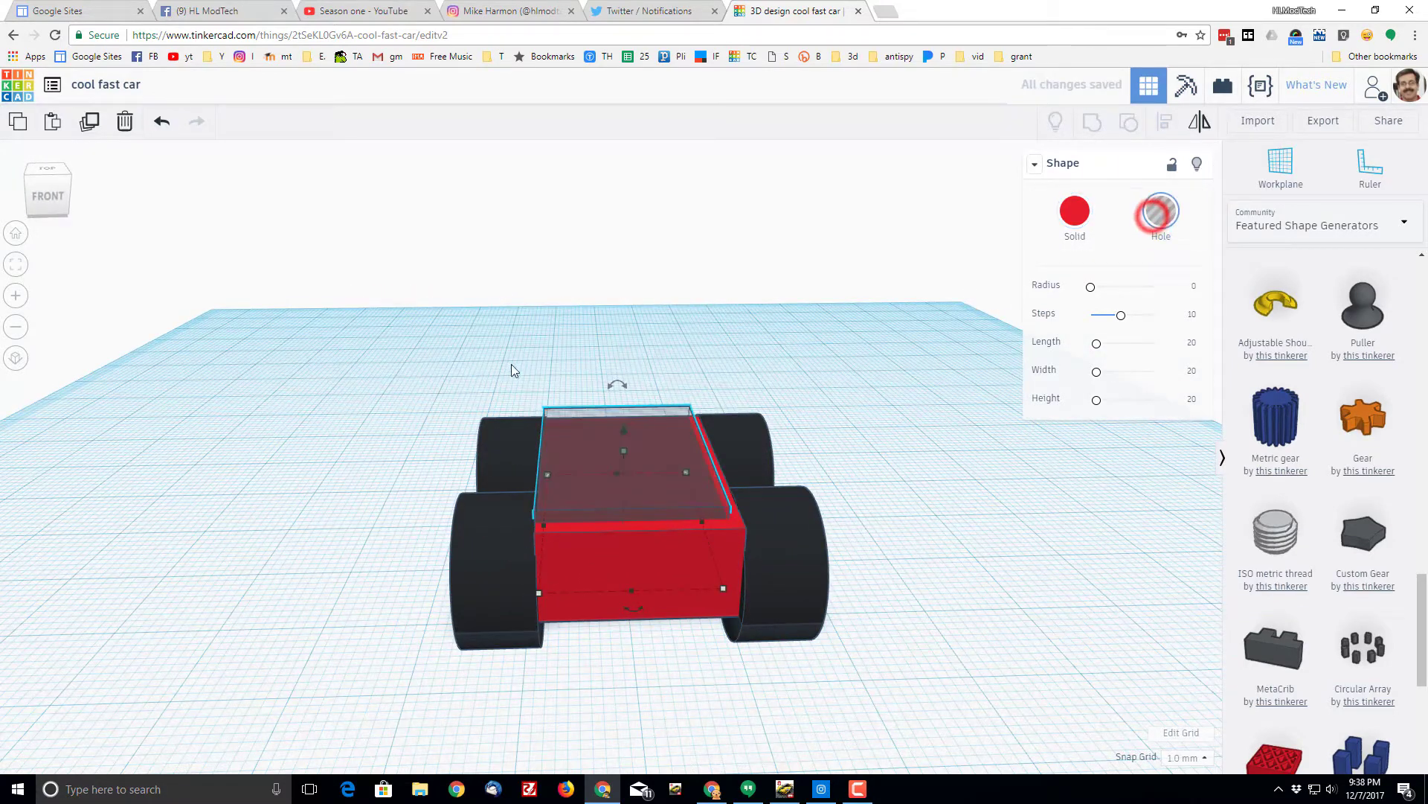
drag(609, 368, 650, 466)
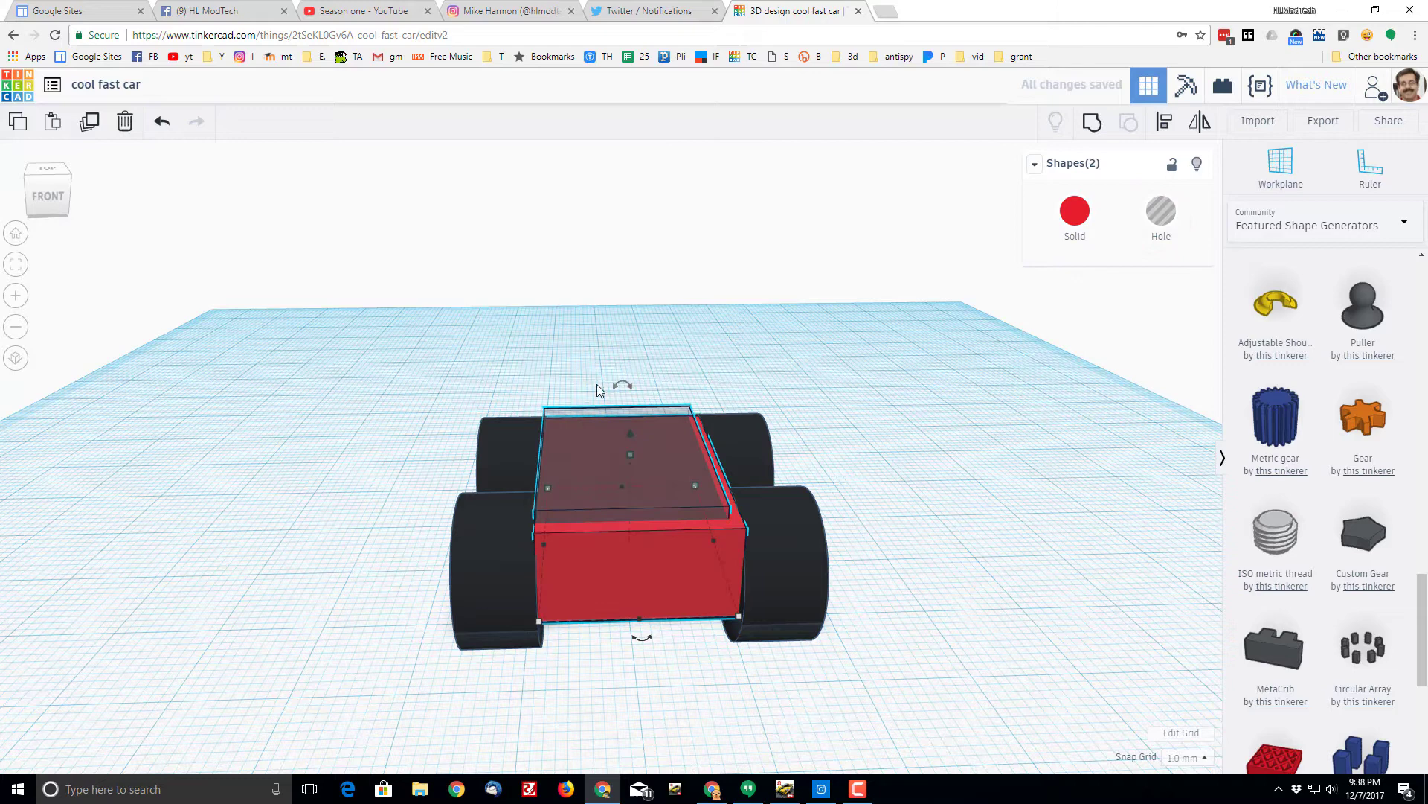
drag(605, 349, 636, 488)
click(1163, 123)
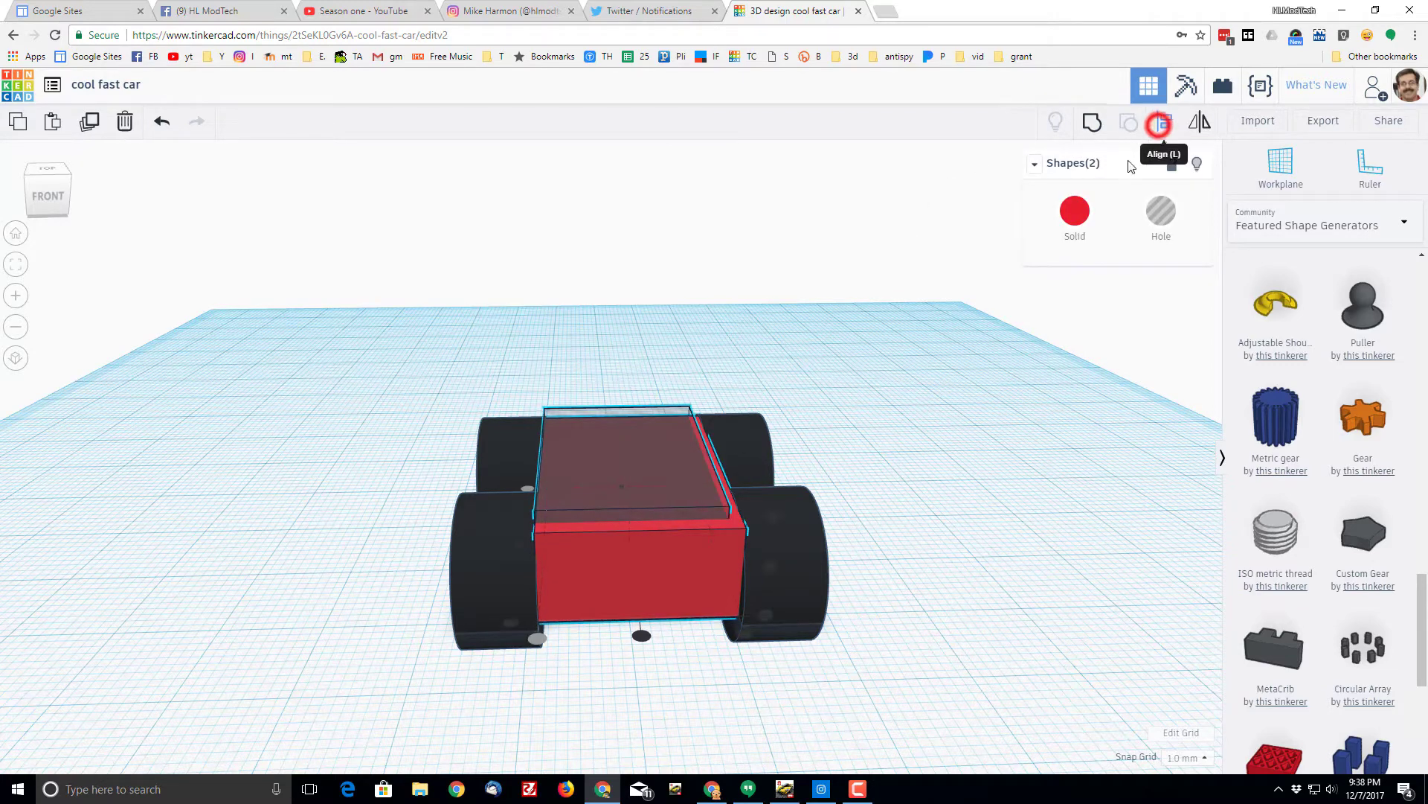
click(642, 637)
right_drag(639, 644, 408, 783)
key(Escape)
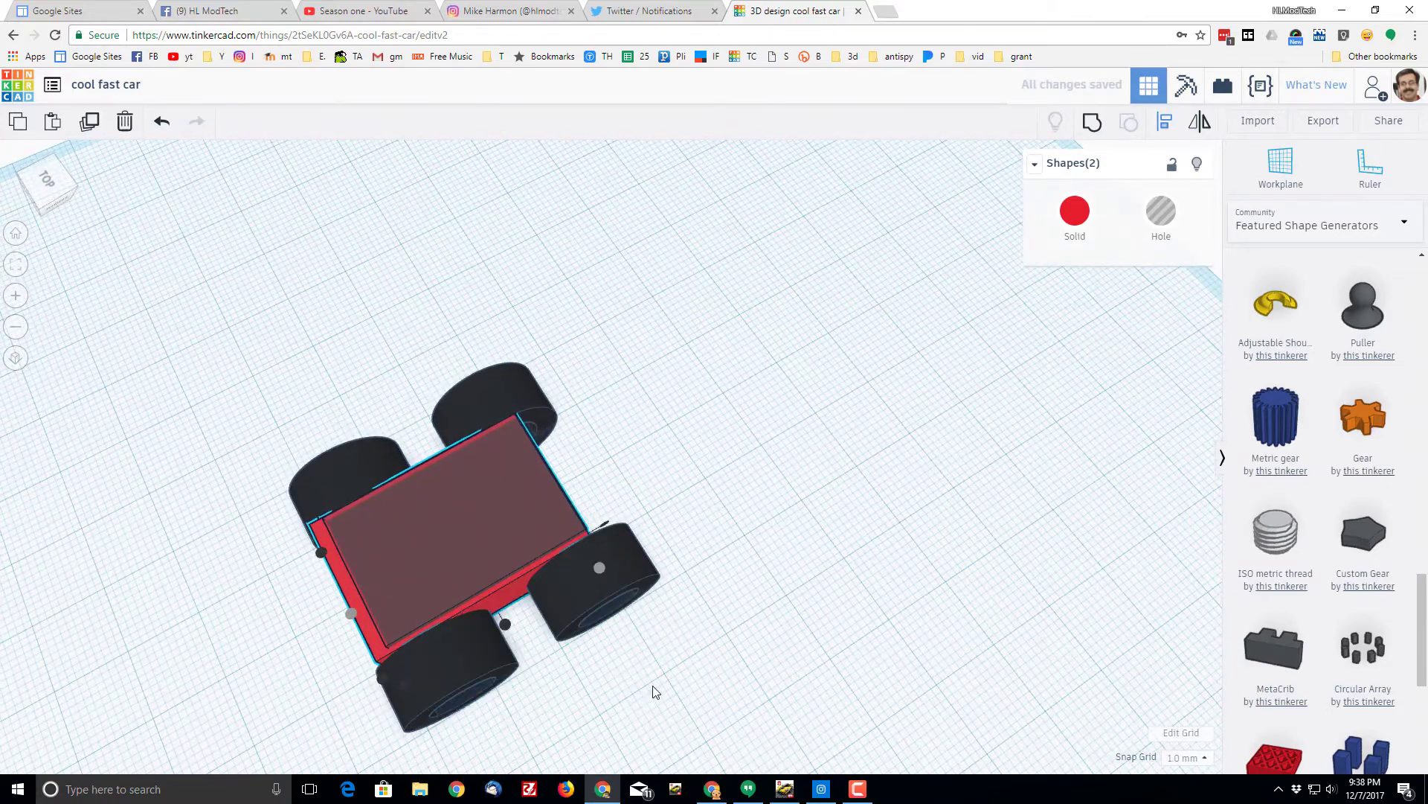
click(509, 626)
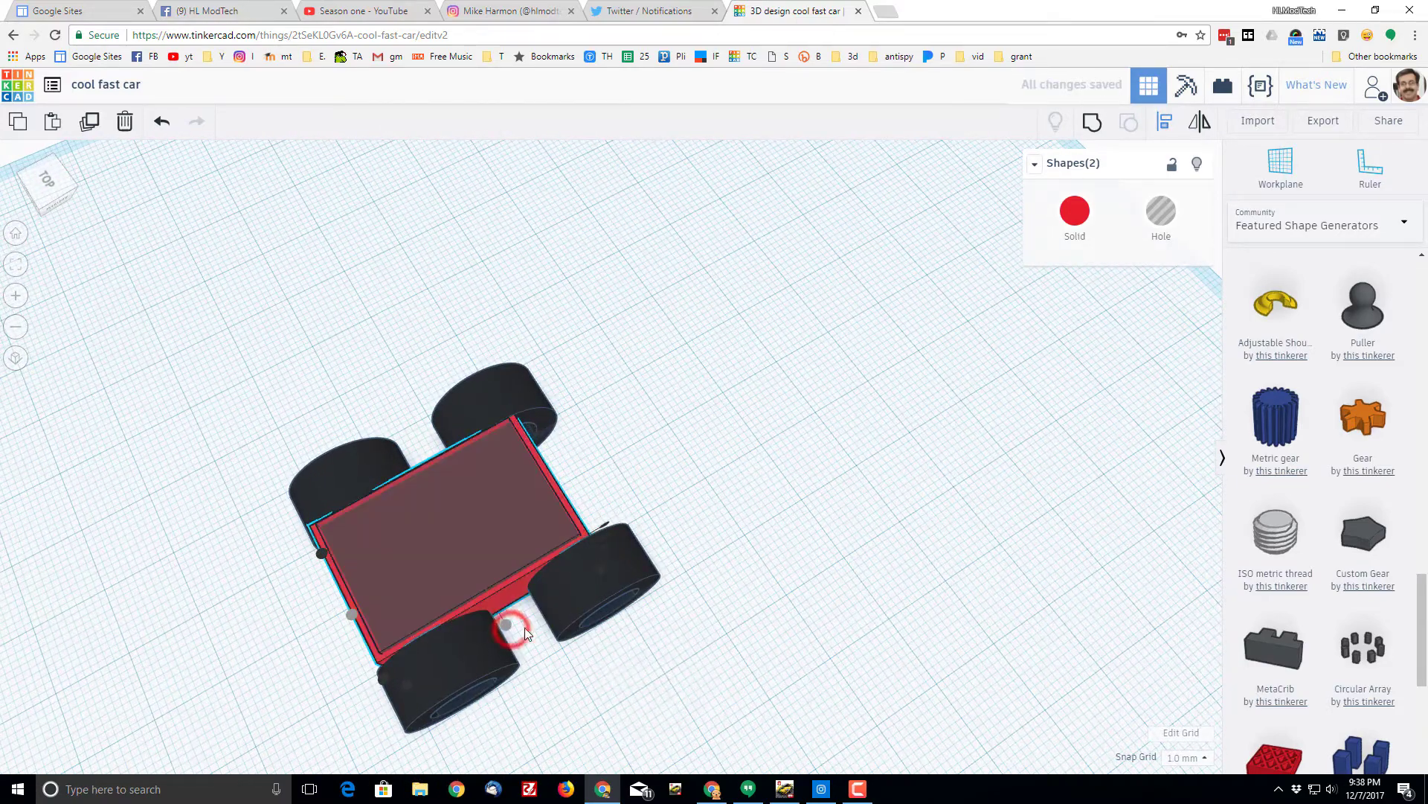
right_drag(638, 692, 784, 714)
Select all the car's parts and group the body and wheels into one shape.
click(777, 711)
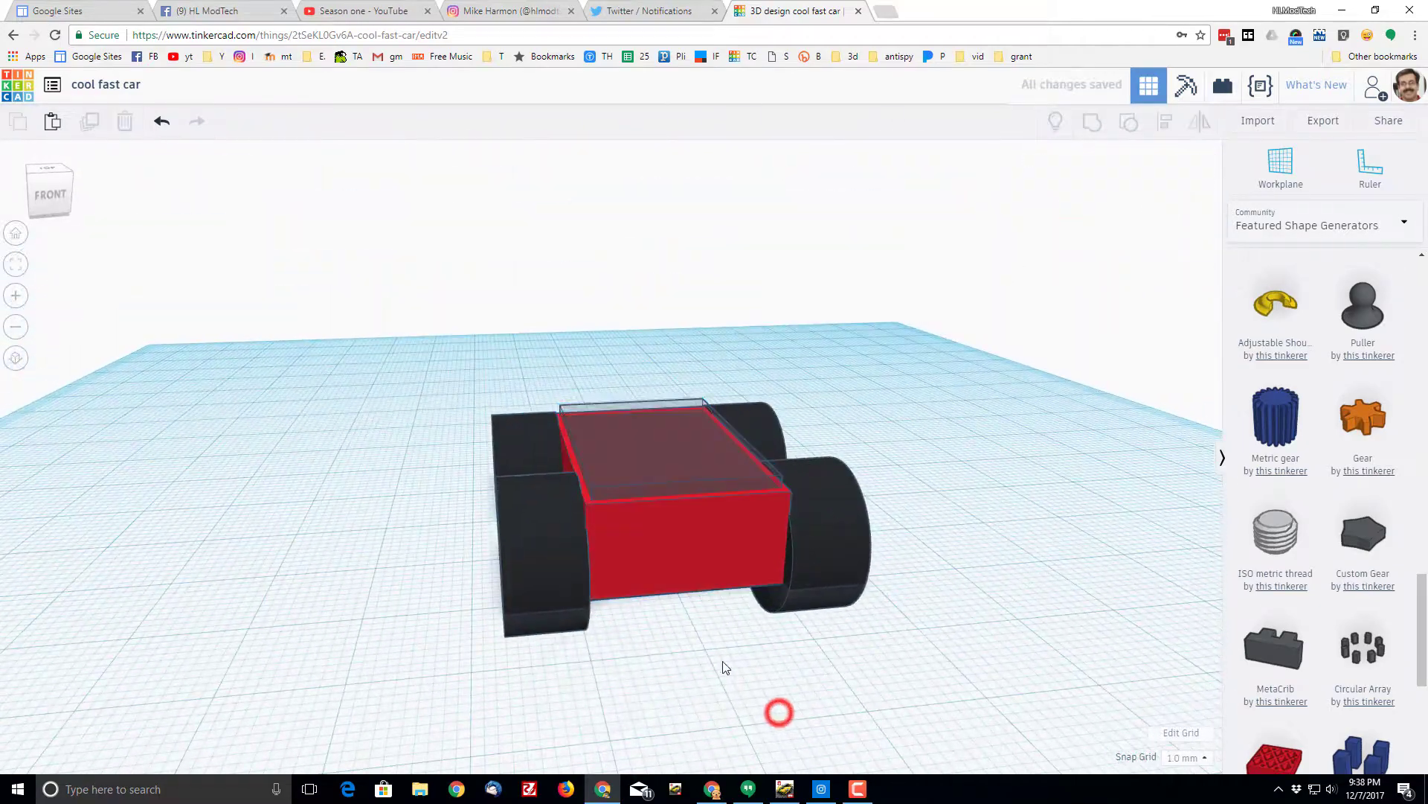
drag(729, 694, 630, 461)
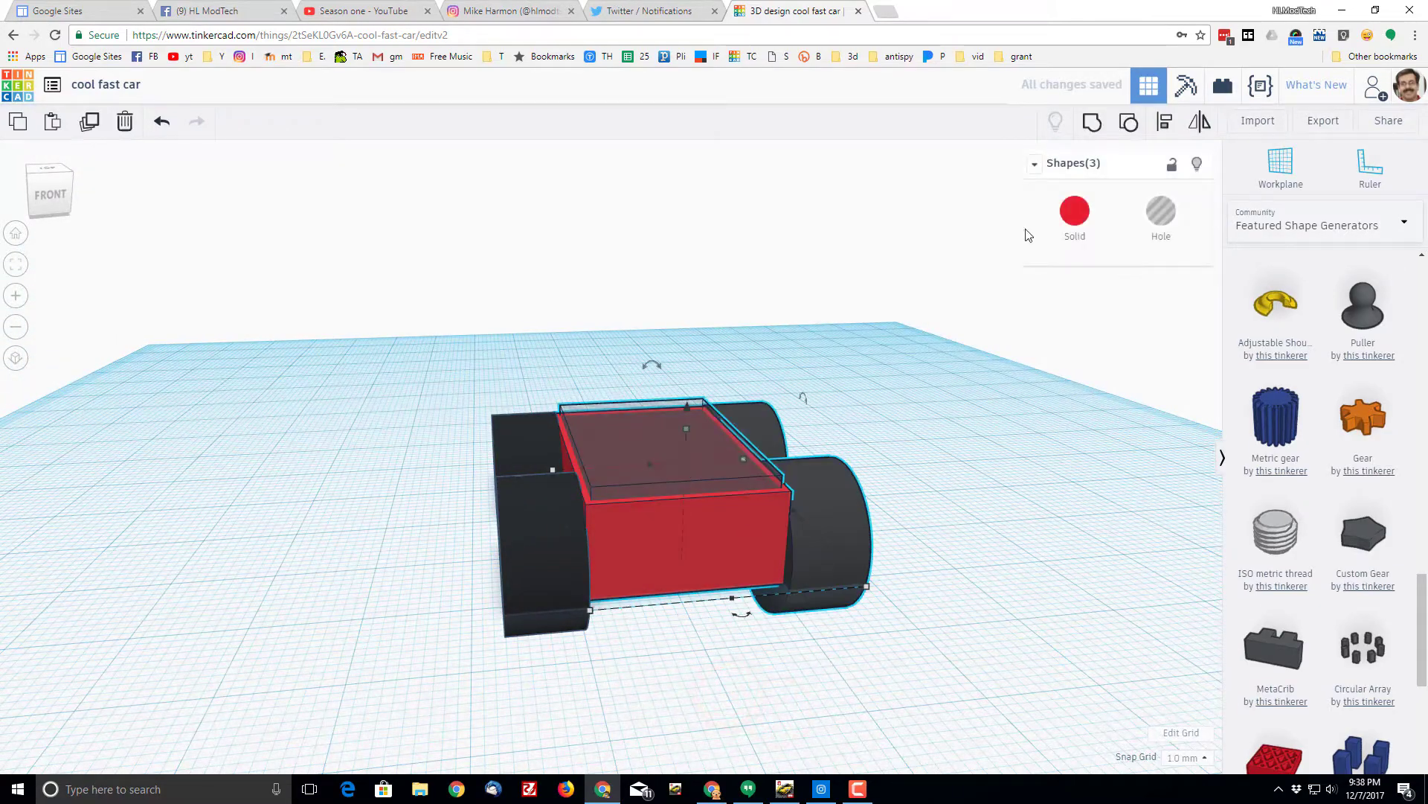
click(1089, 124)
right_drag(670, 297, 794, 389)
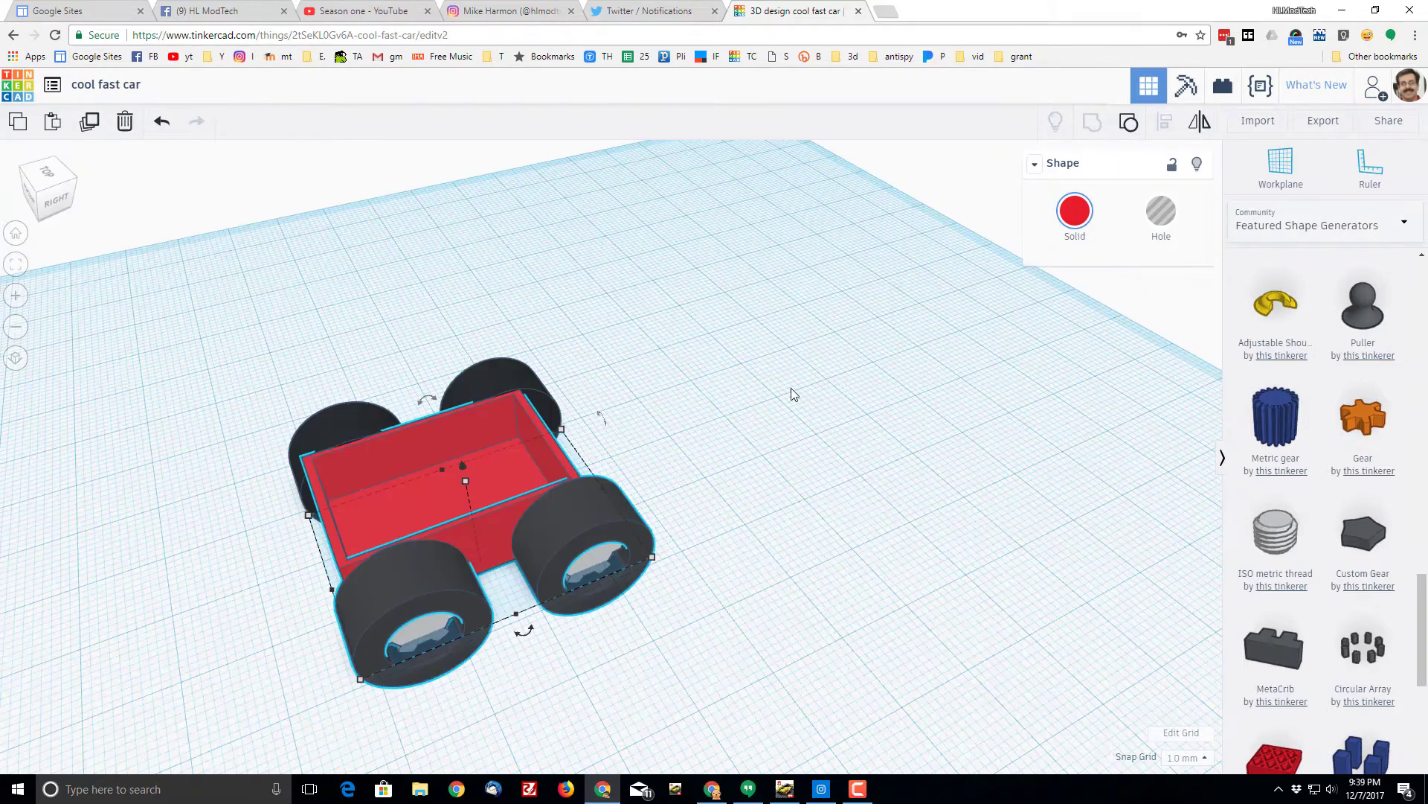
Switch to Basic Shapes and place a new box beside the car.
click(1323, 223)
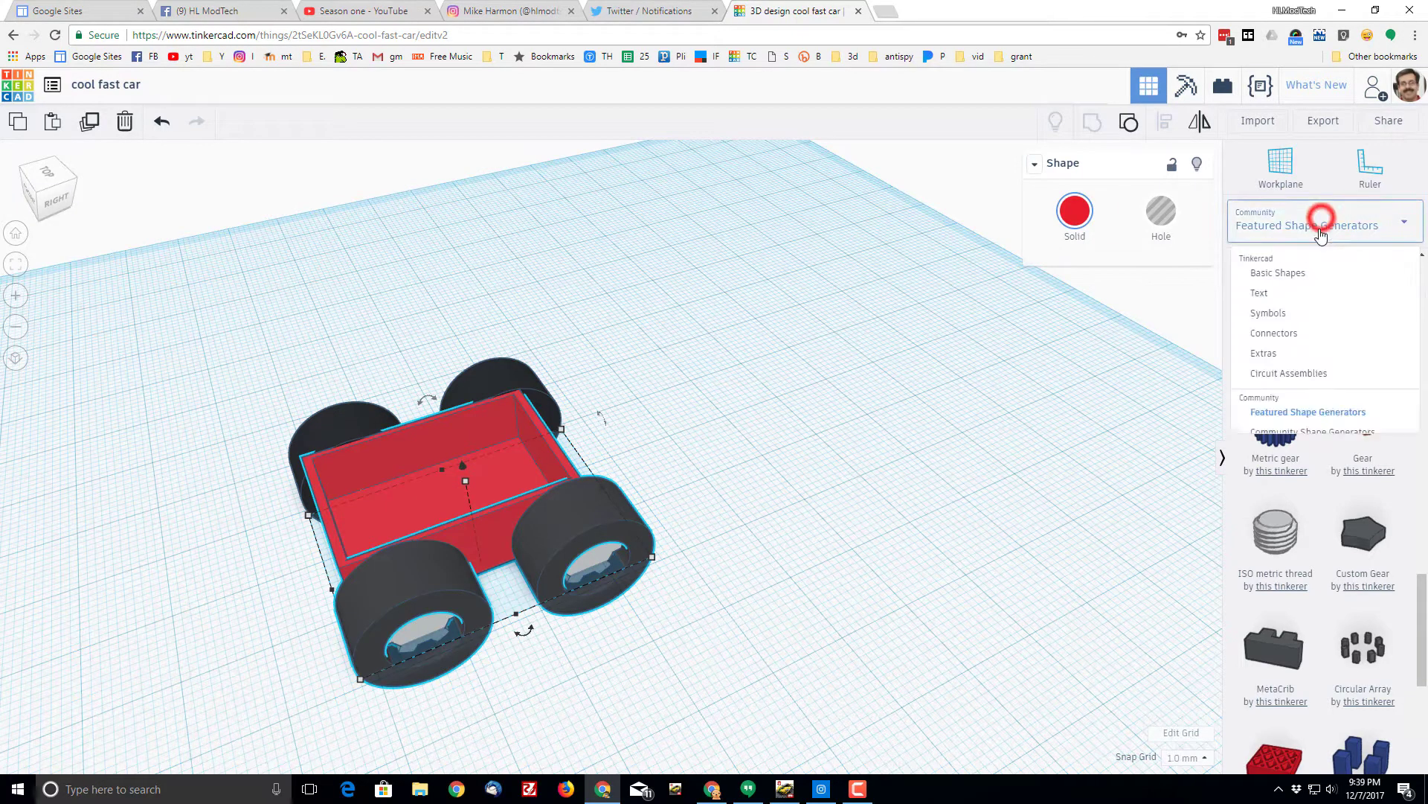
click(1304, 272)
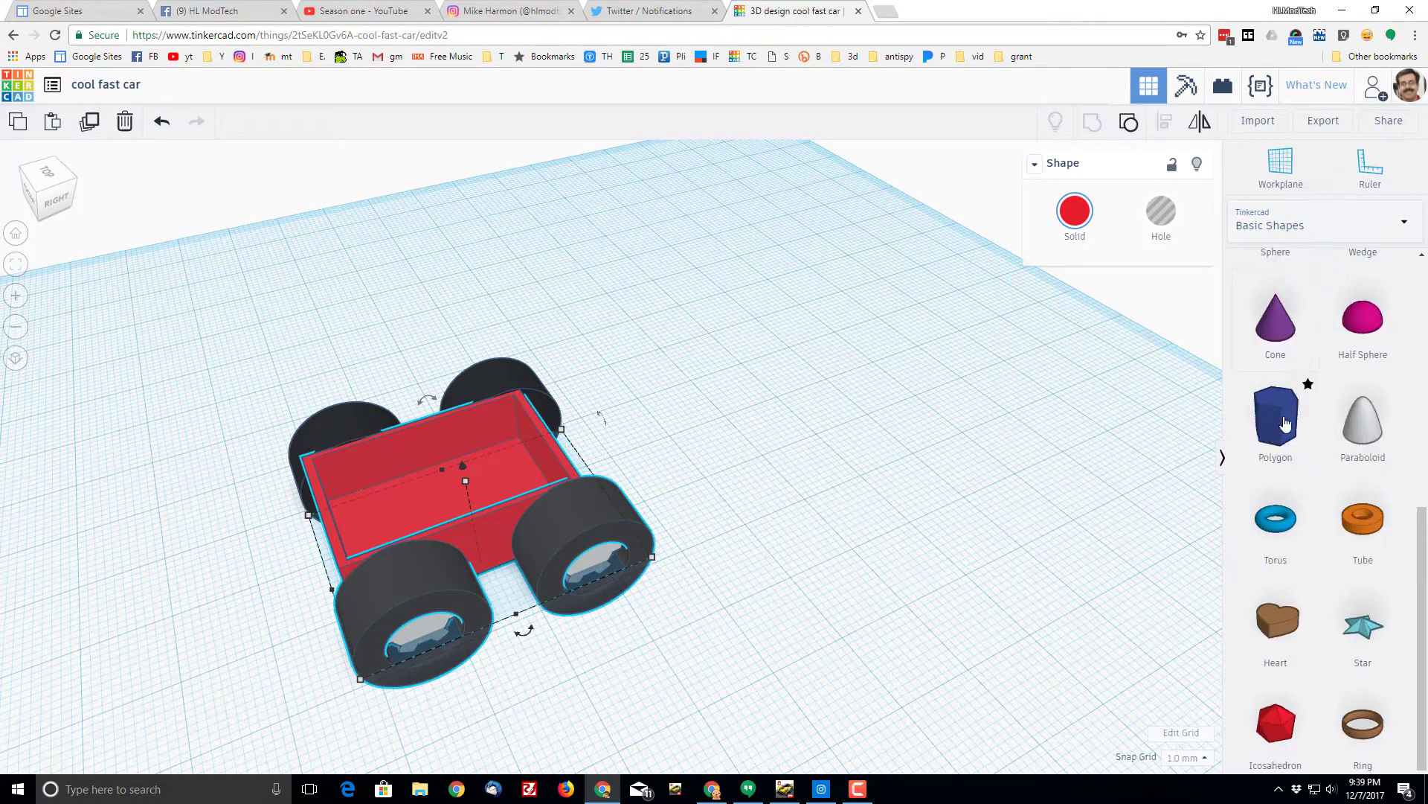
scroll(1303, 335, up, 5)
scroll(1298, 394, up, 1)
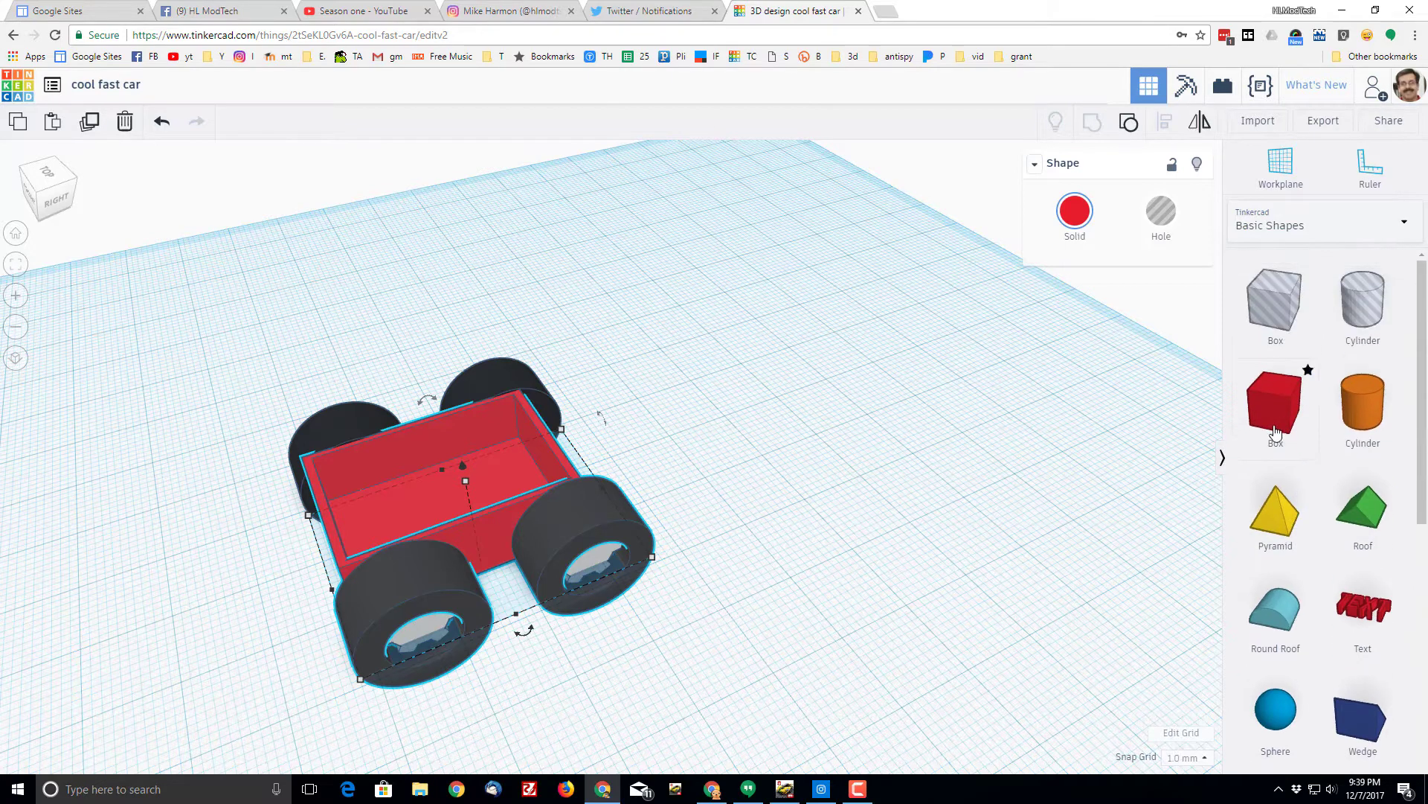
drag(1275, 431, 759, 394)
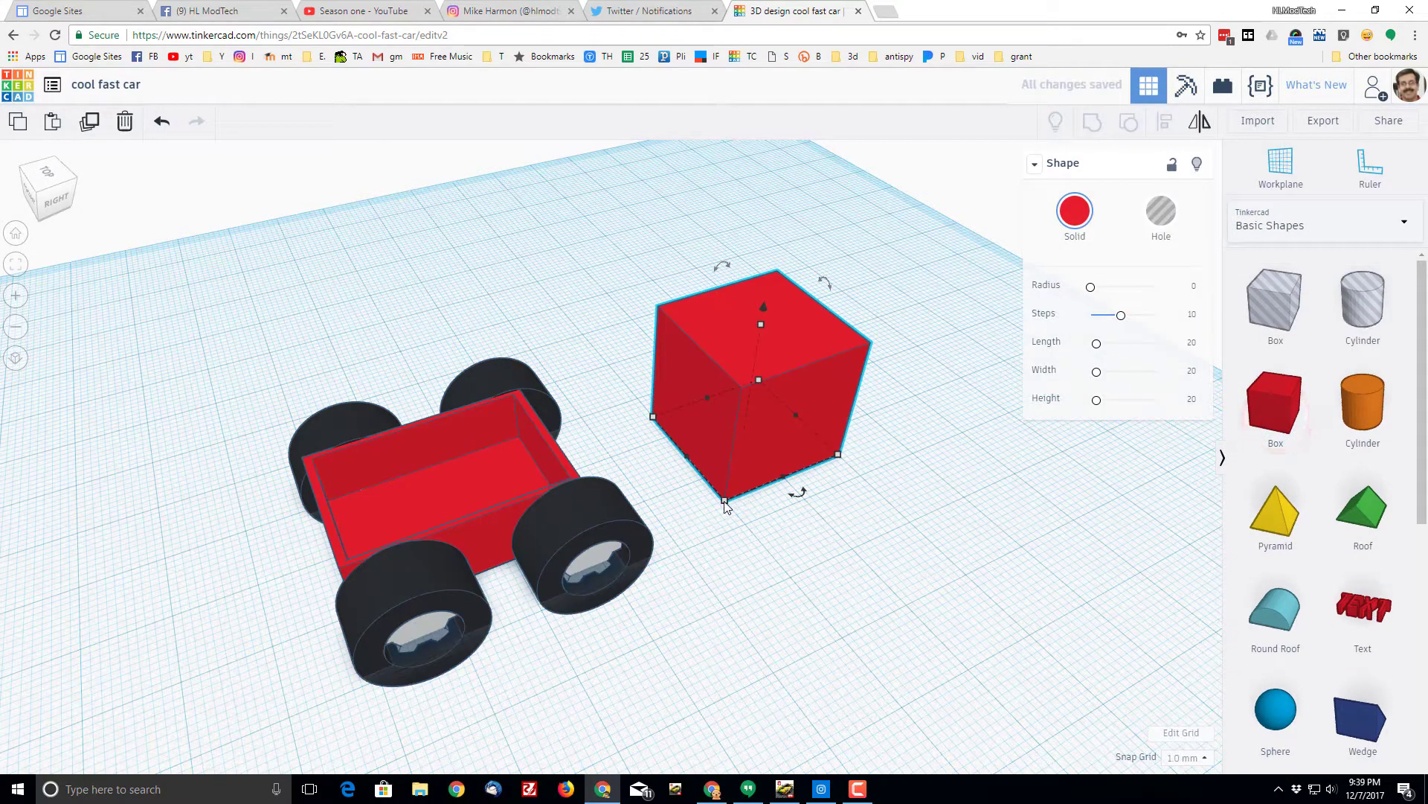
Shrink the box to a 15 by 10 footprint, about 10 mm tall, and make it a hole.
drag(725, 501, 715, 445)
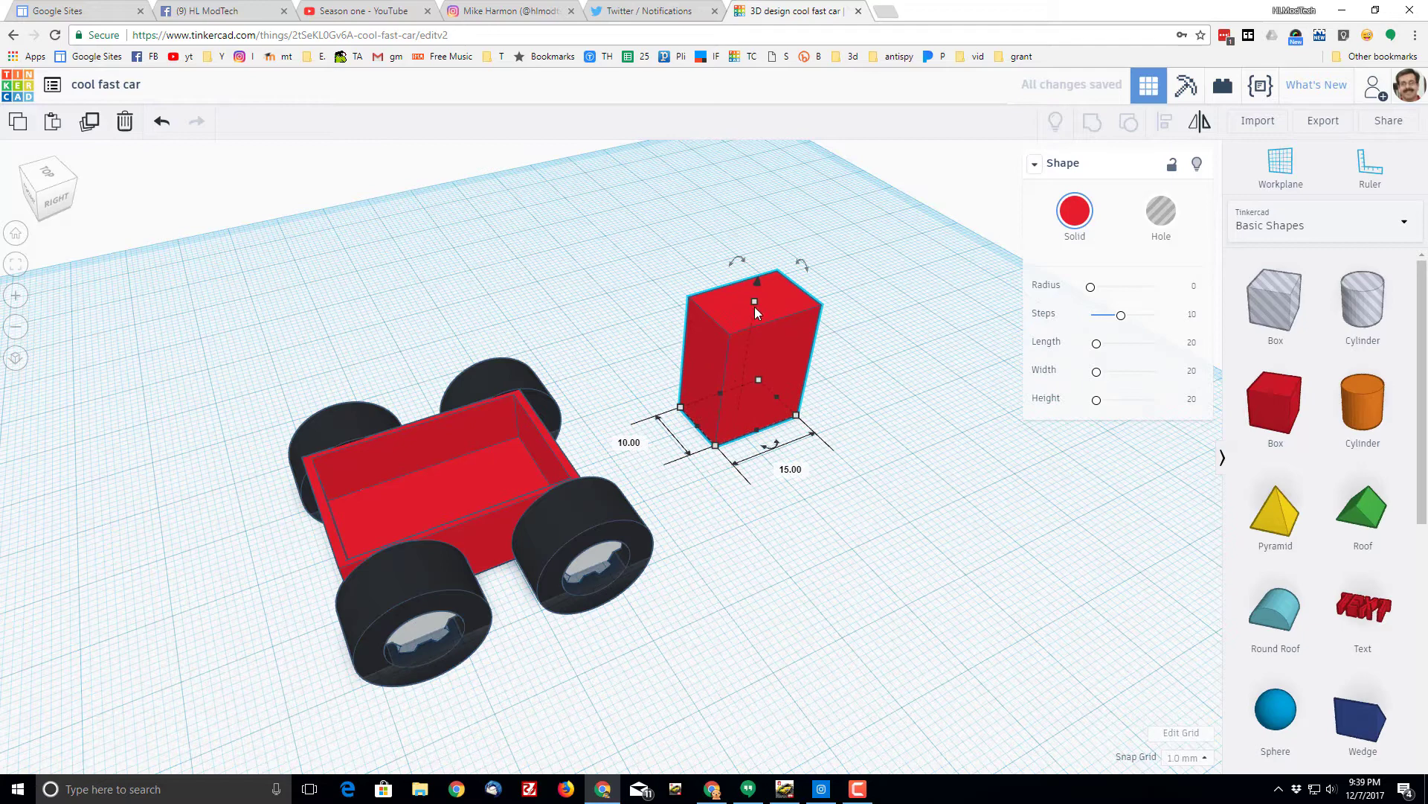
drag(757, 301, 743, 405)
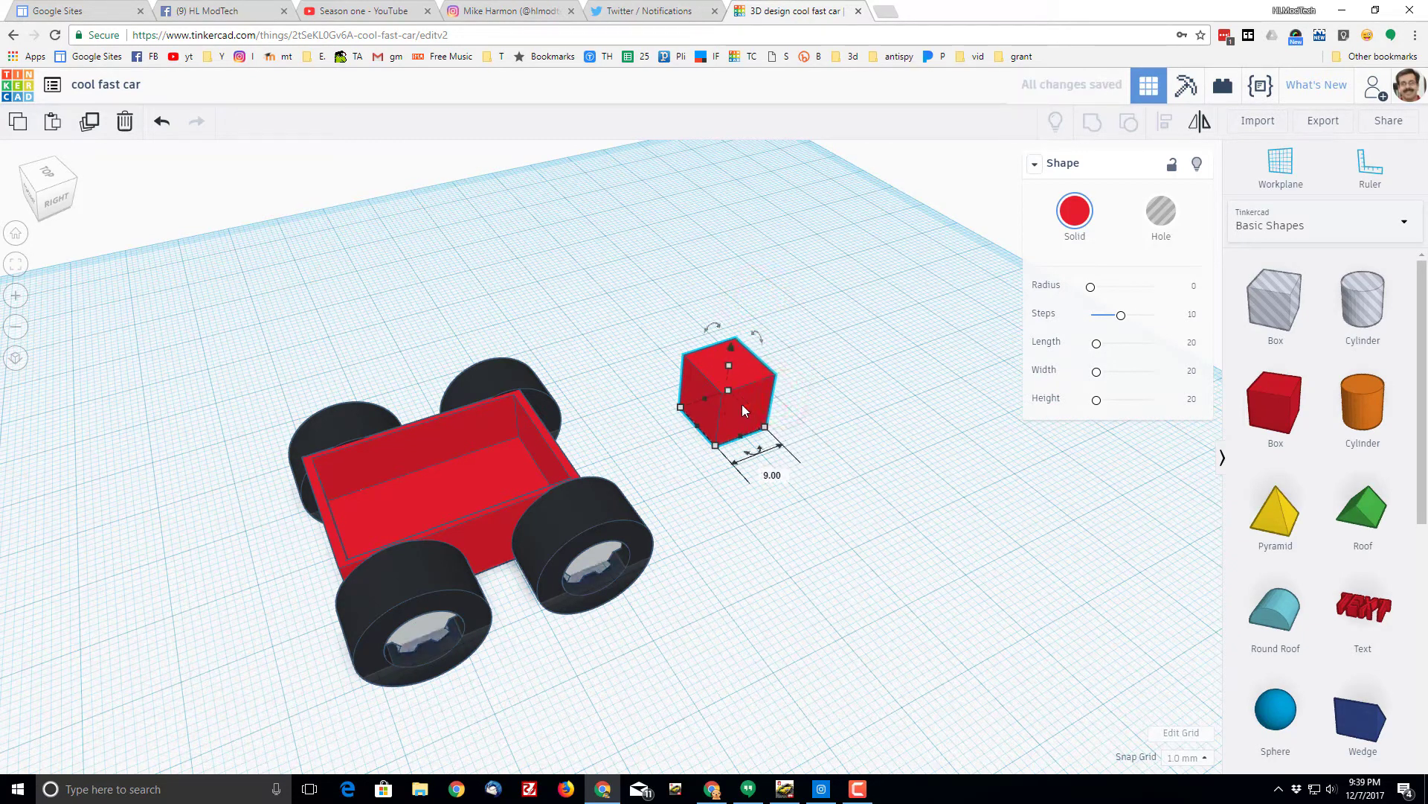
right_drag(743, 404, 757, 433)
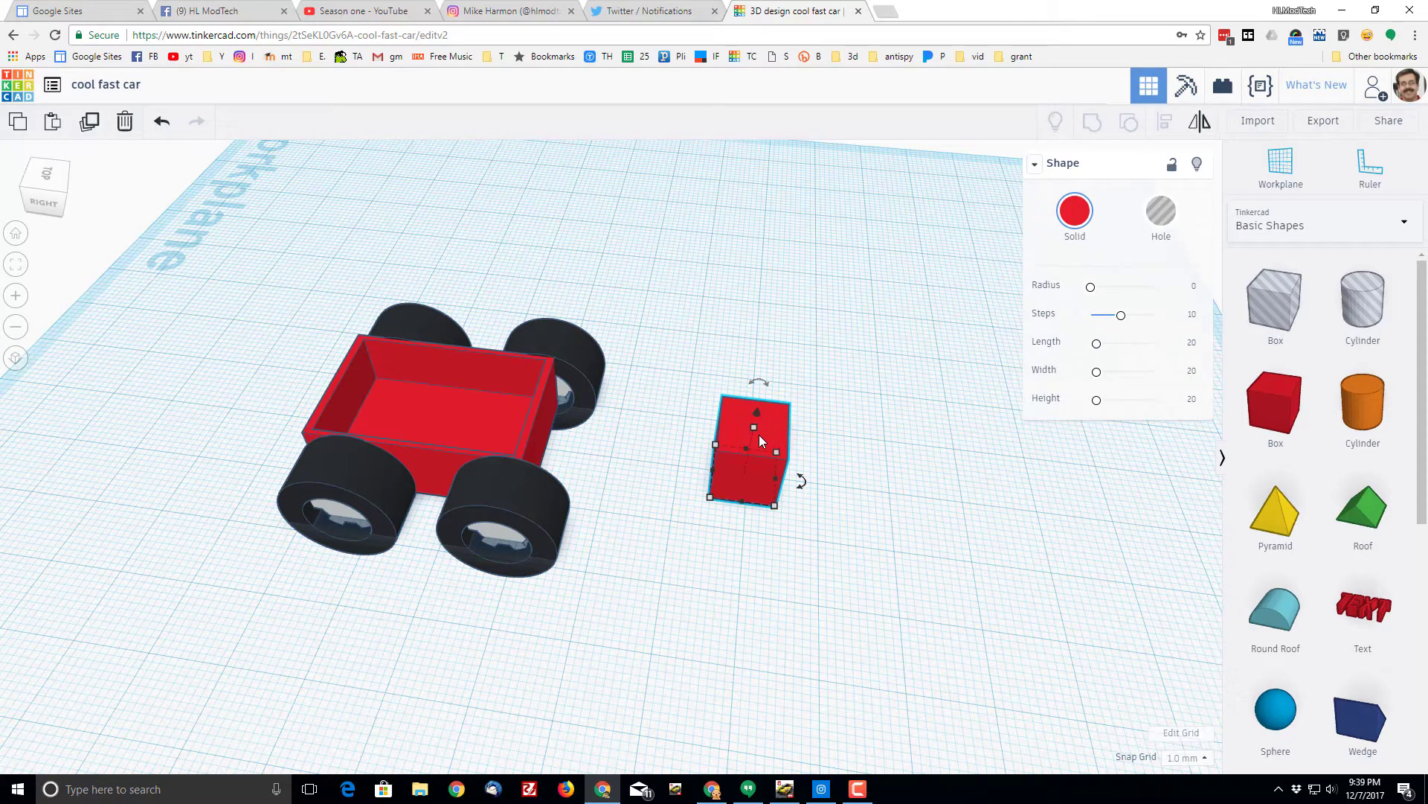
click(1159, 219)
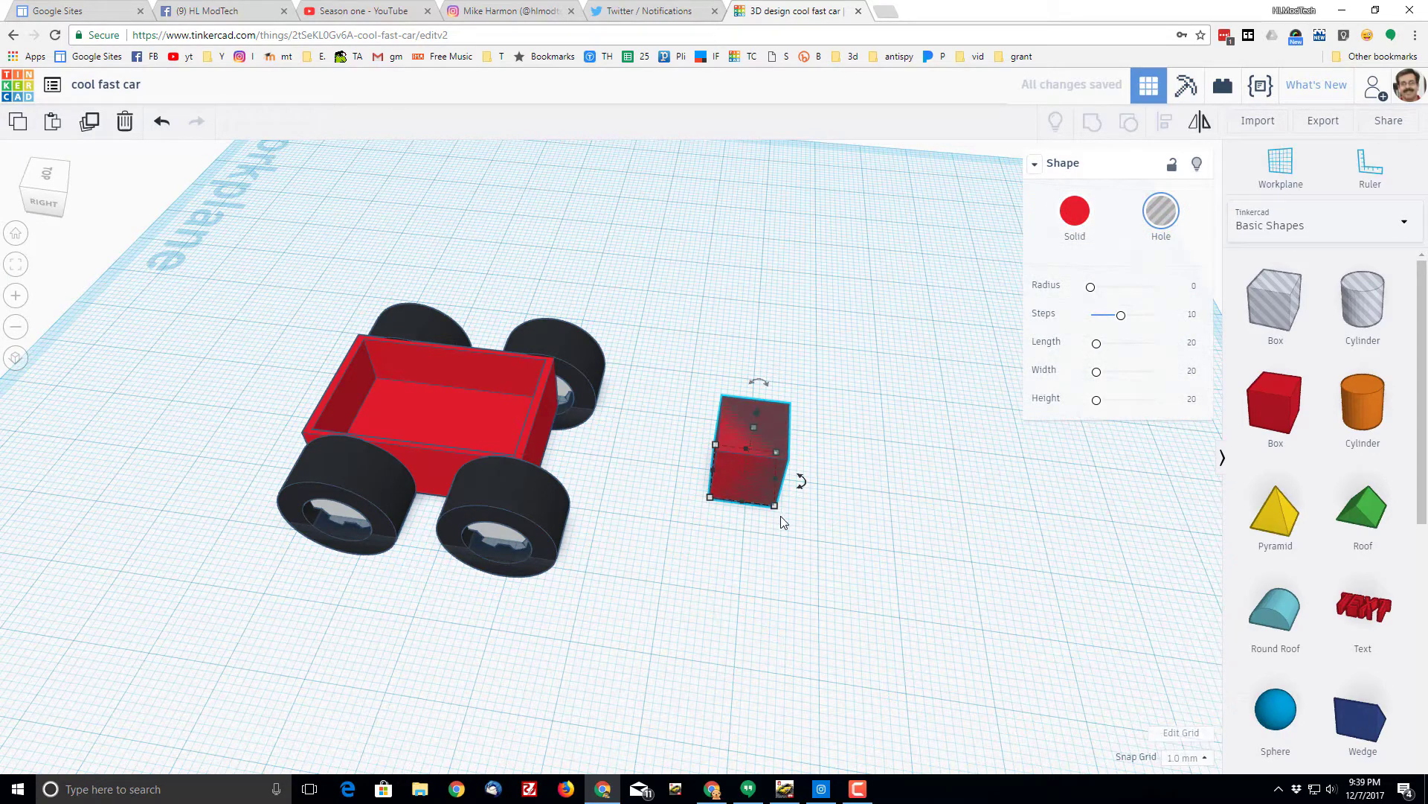
Shrink the hole box, align it with the other small box and group them into a hollow shape.
drag(776, 514, 761, 484)
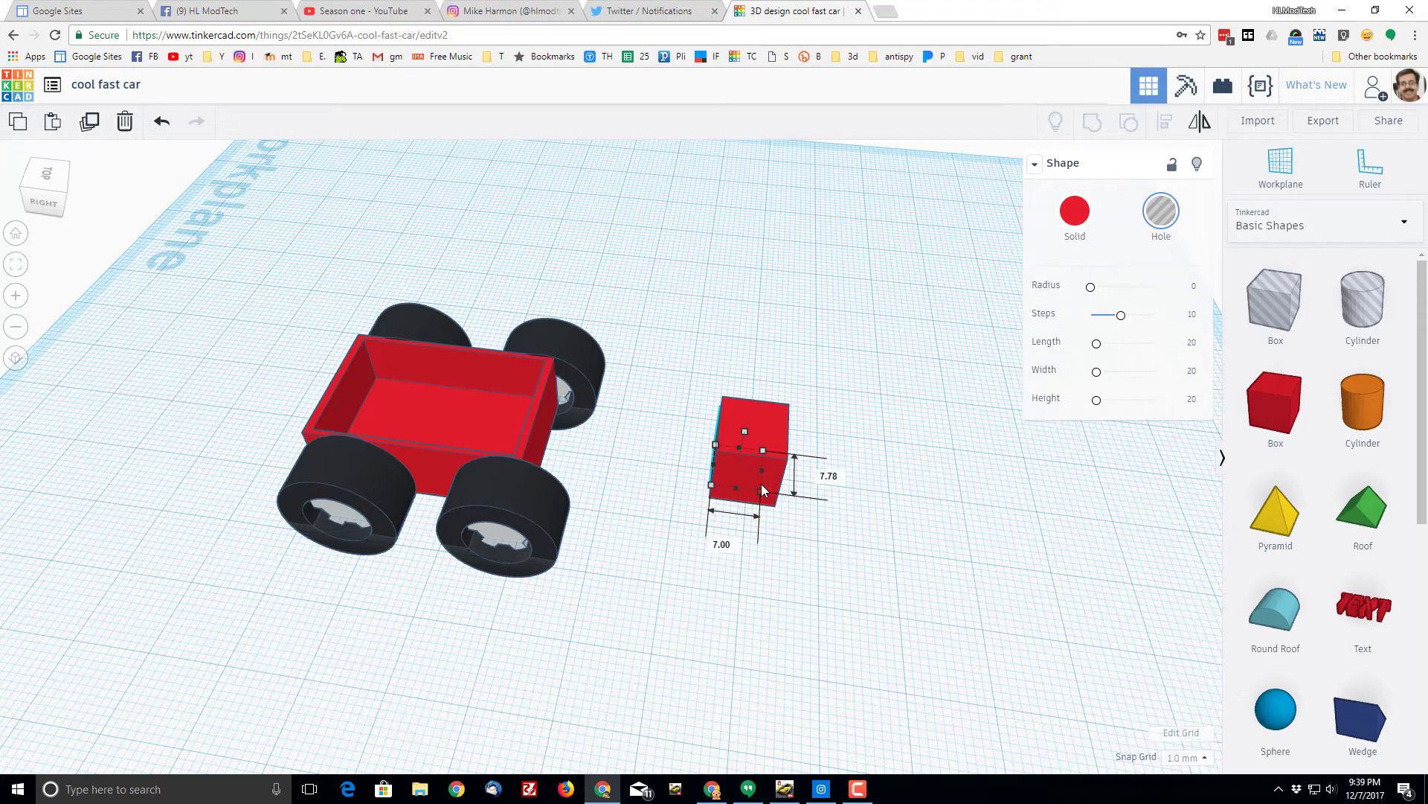
drag(651, 383, 780, 533)
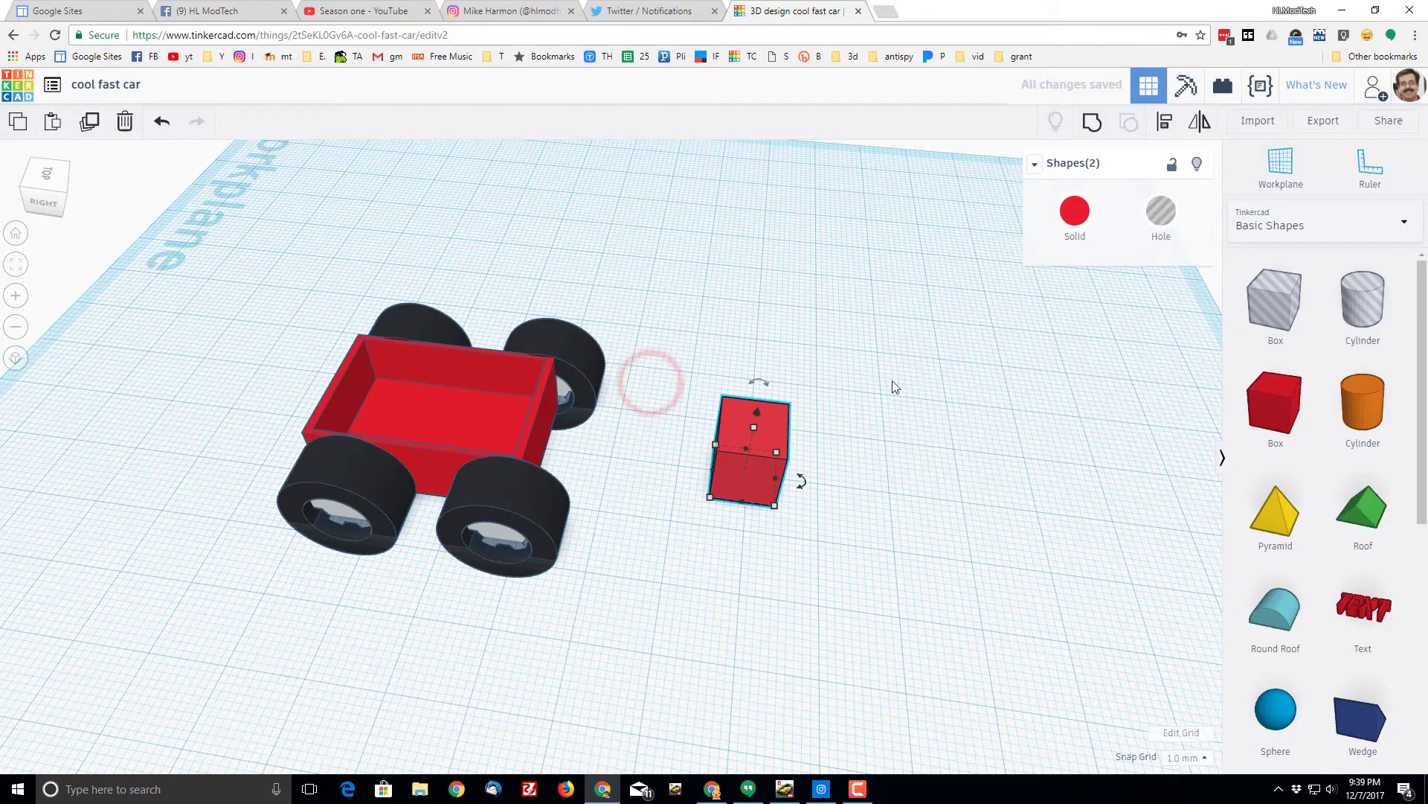
click(1164, 121)
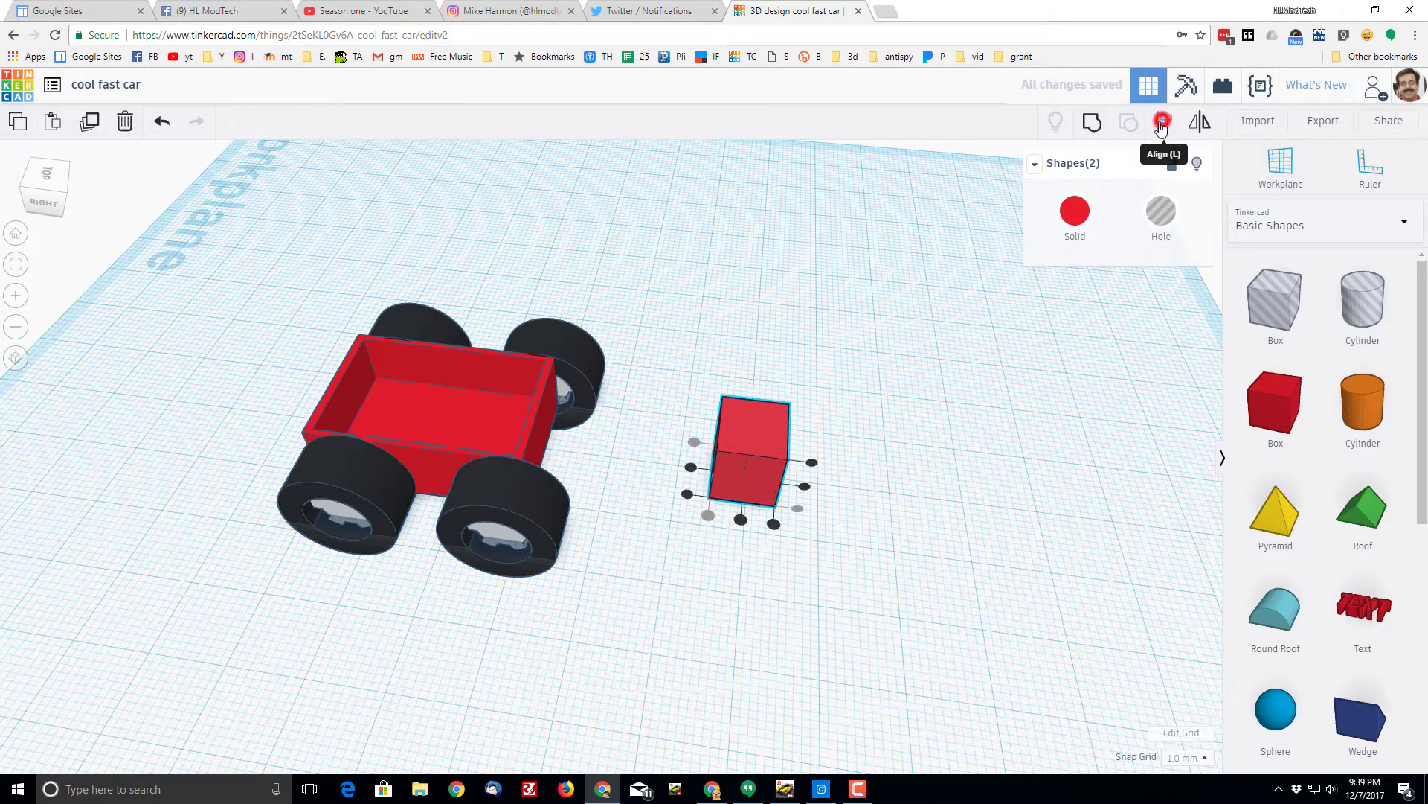
click(811, 463)
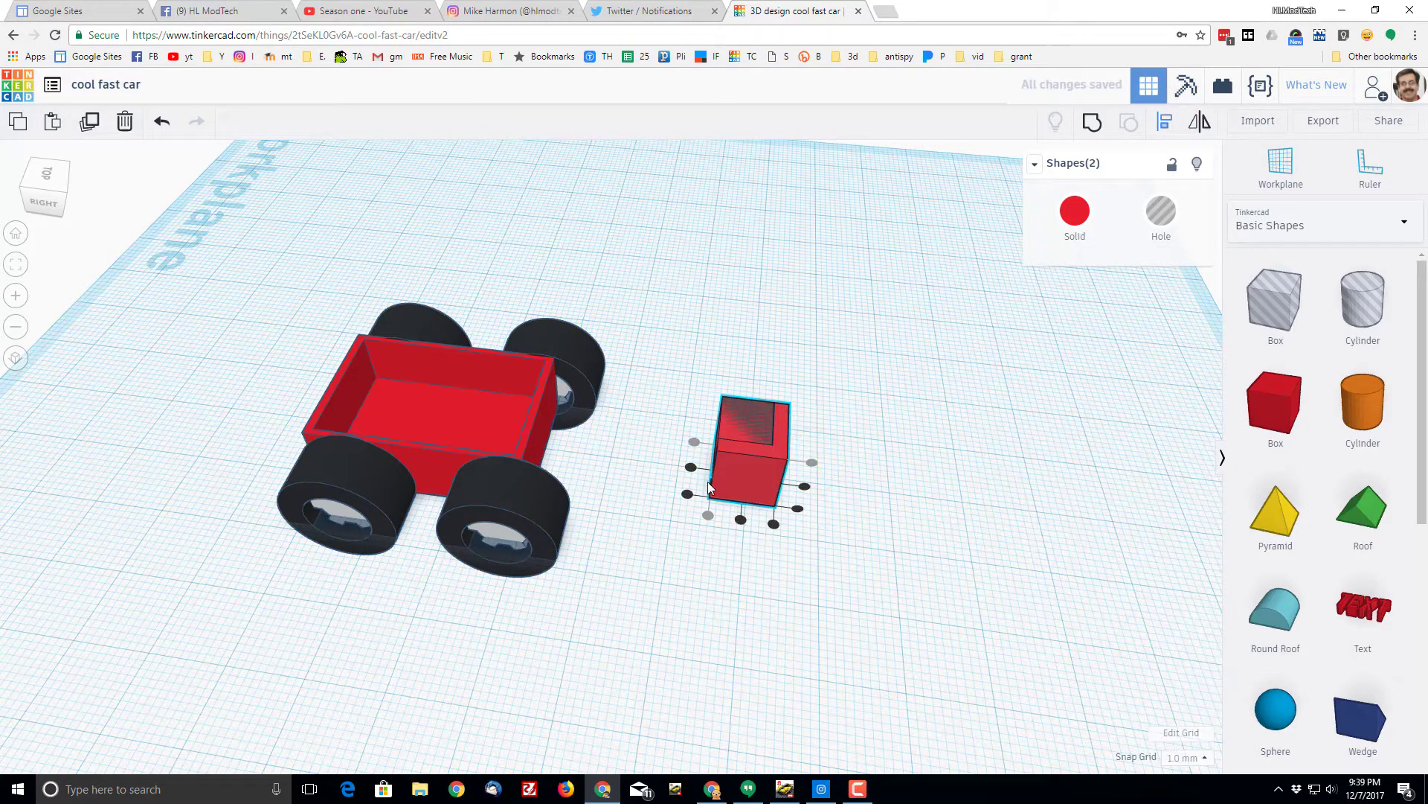
click(690, 467)
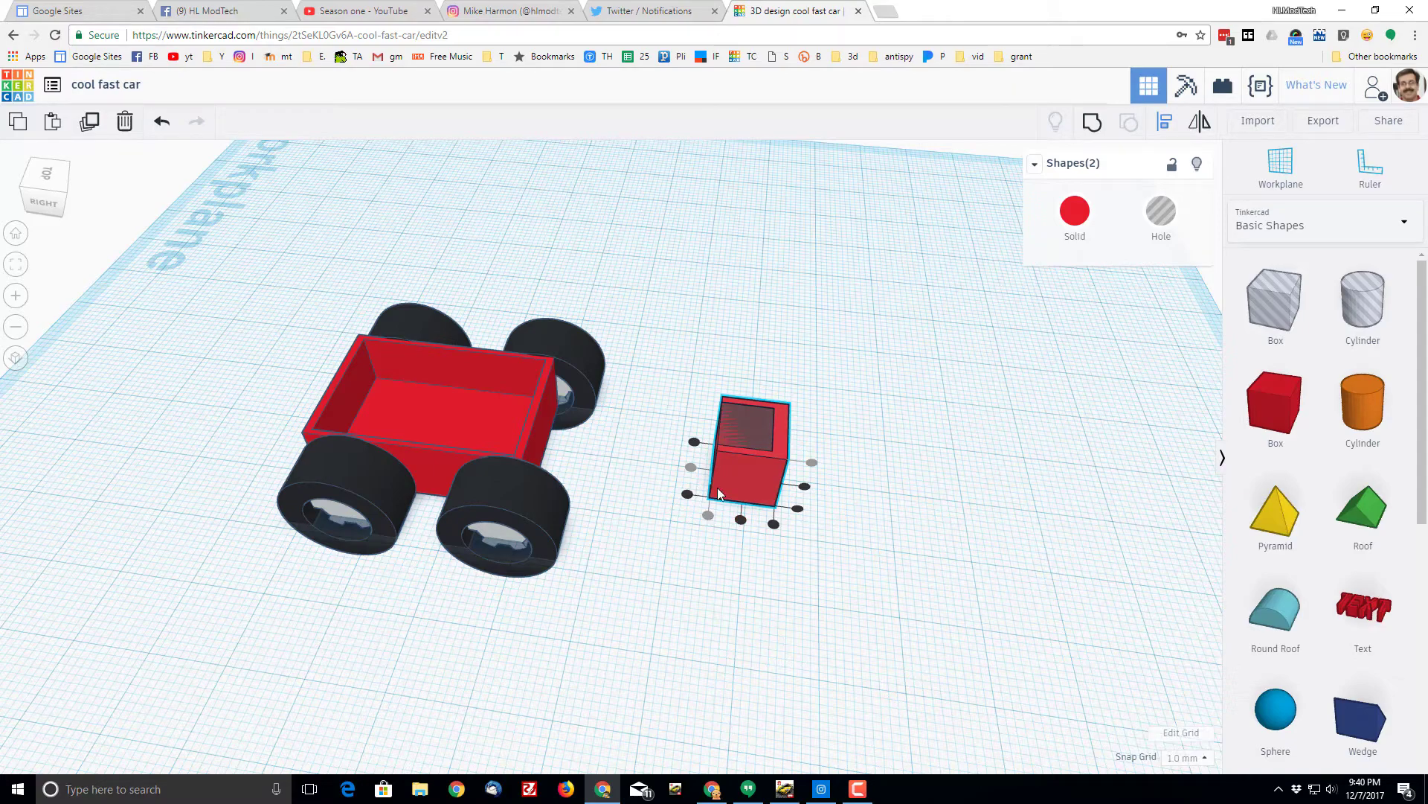
click(1097, 121)
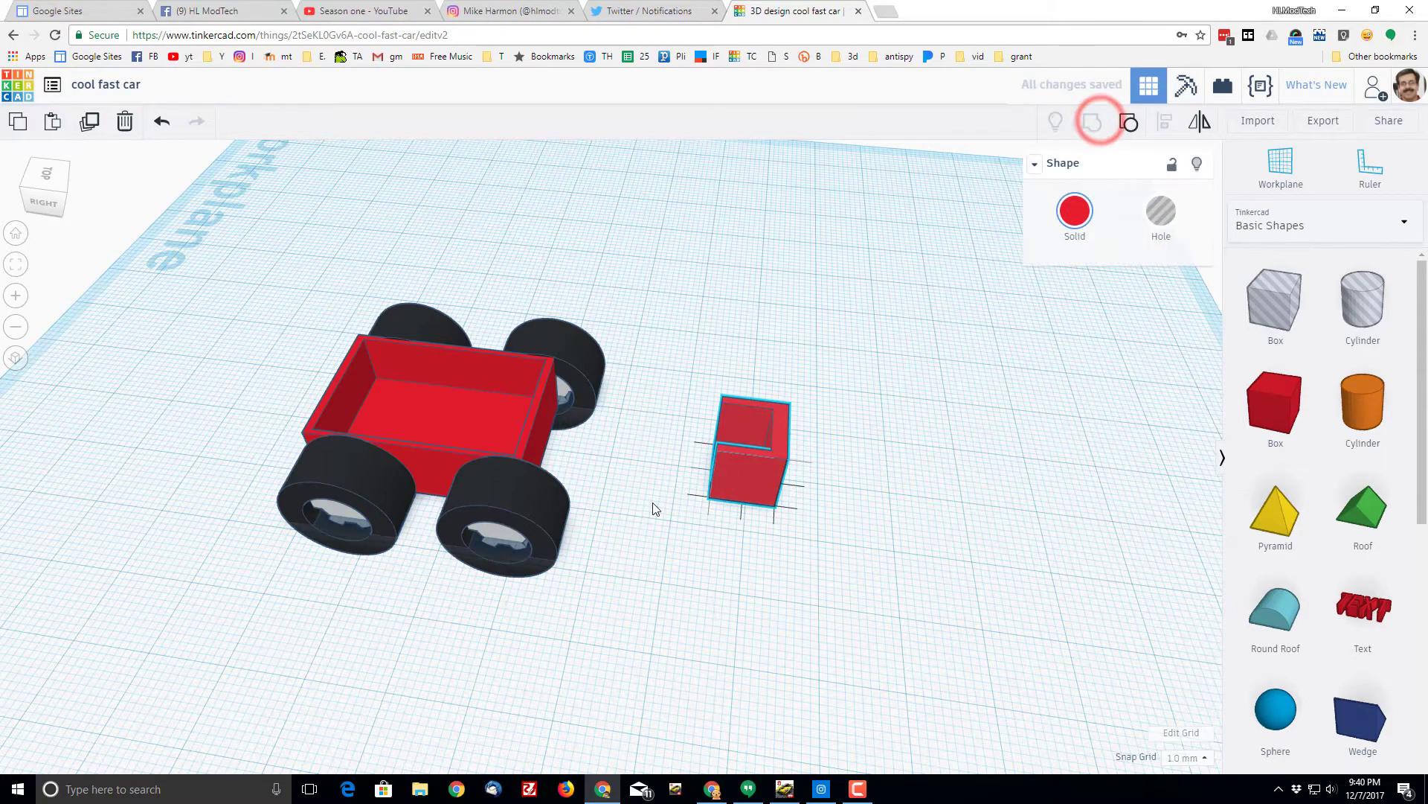
Colour the hollow box black.
right_drag(654, 504, 778, 428)
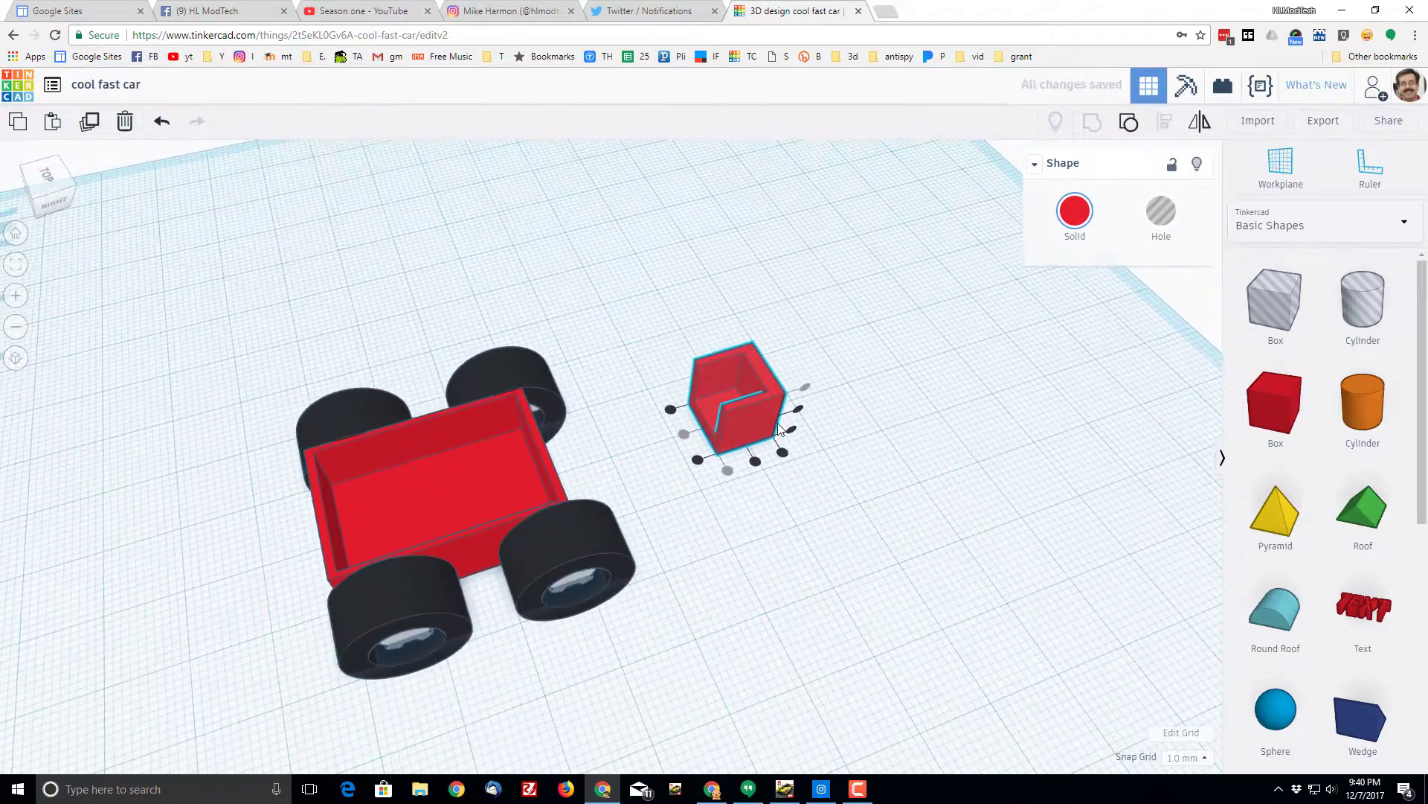
click(778, 418)
click(751, 416)
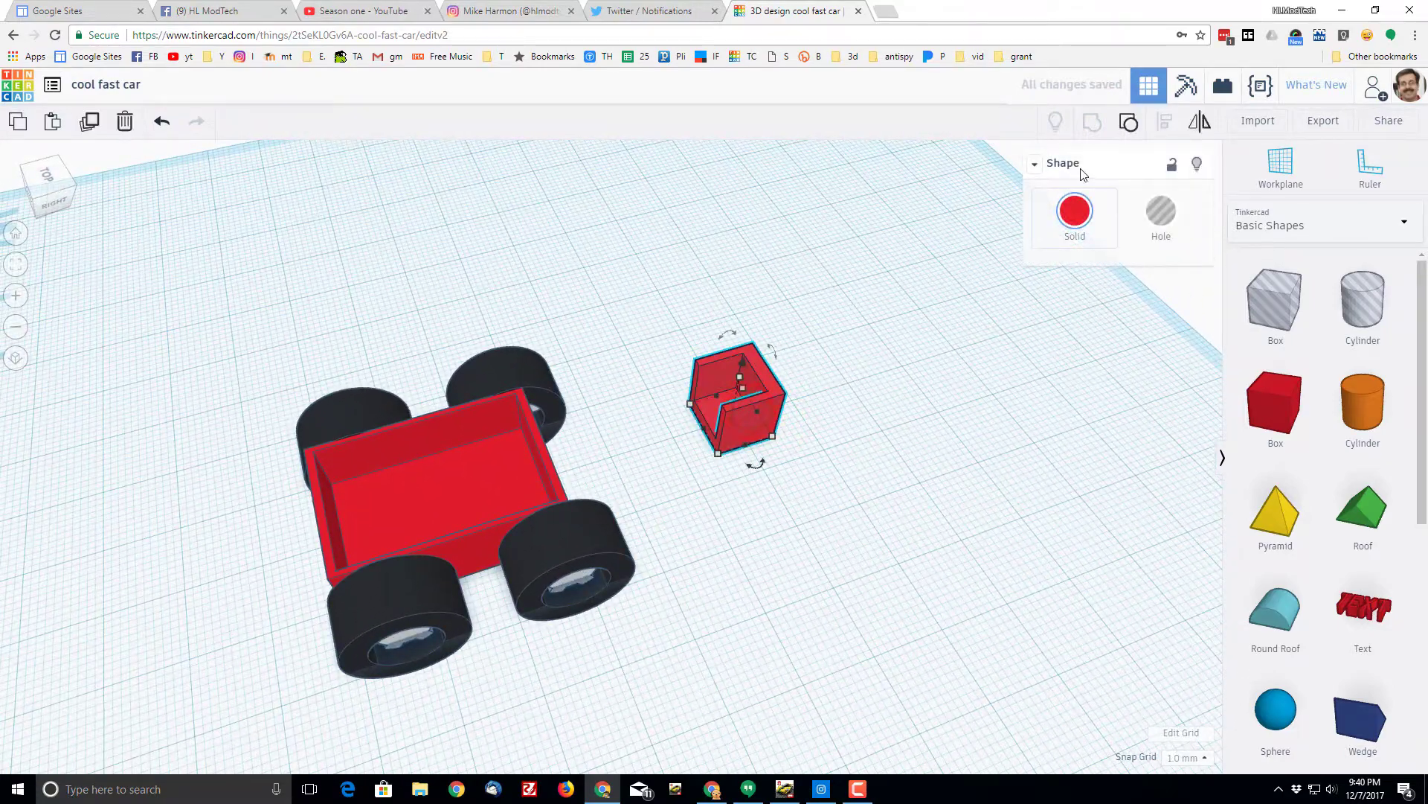
click(1093, 211)
click(1337, 367)
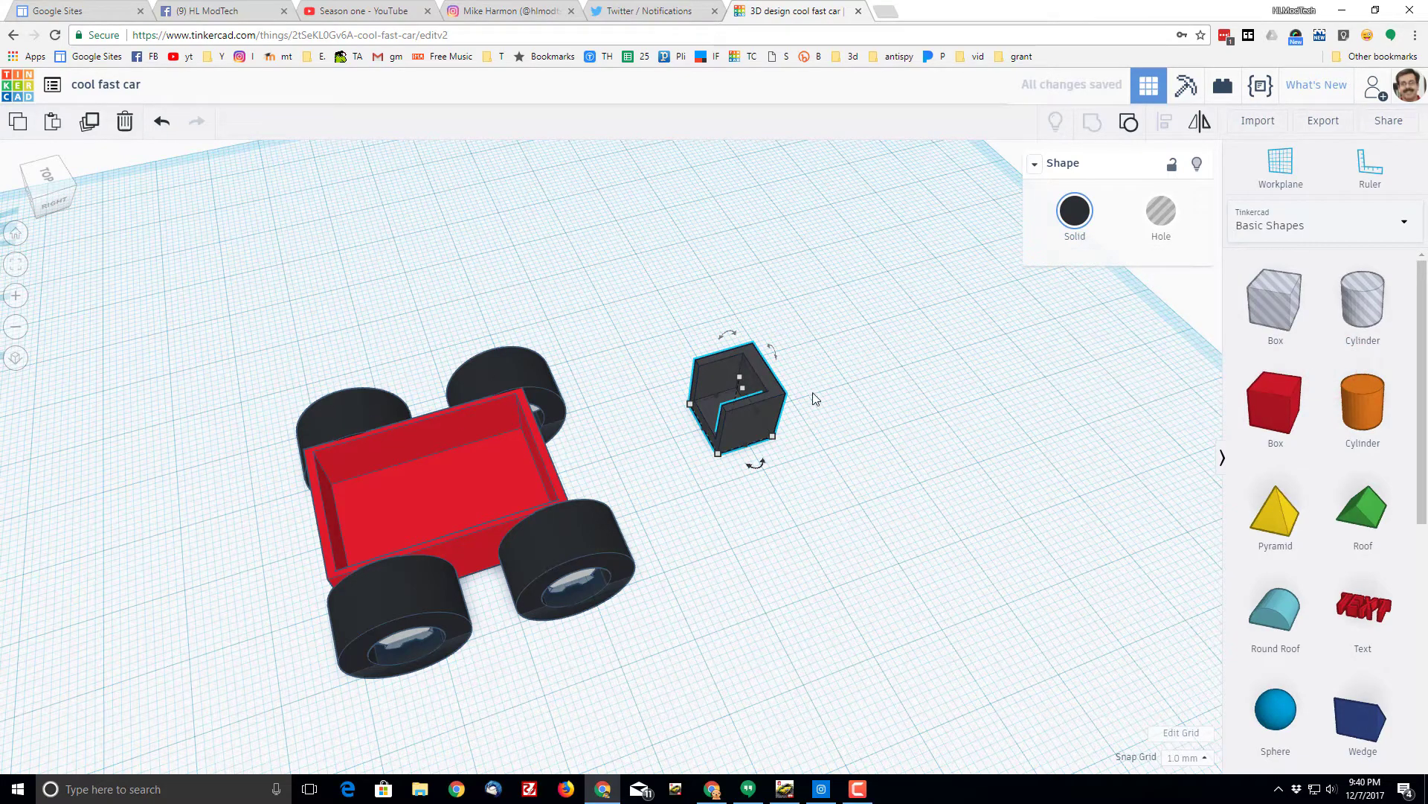
Move the black seat into the car body, lift it and narrow it to 7 wide.
drag(758, 418, 426, 554)
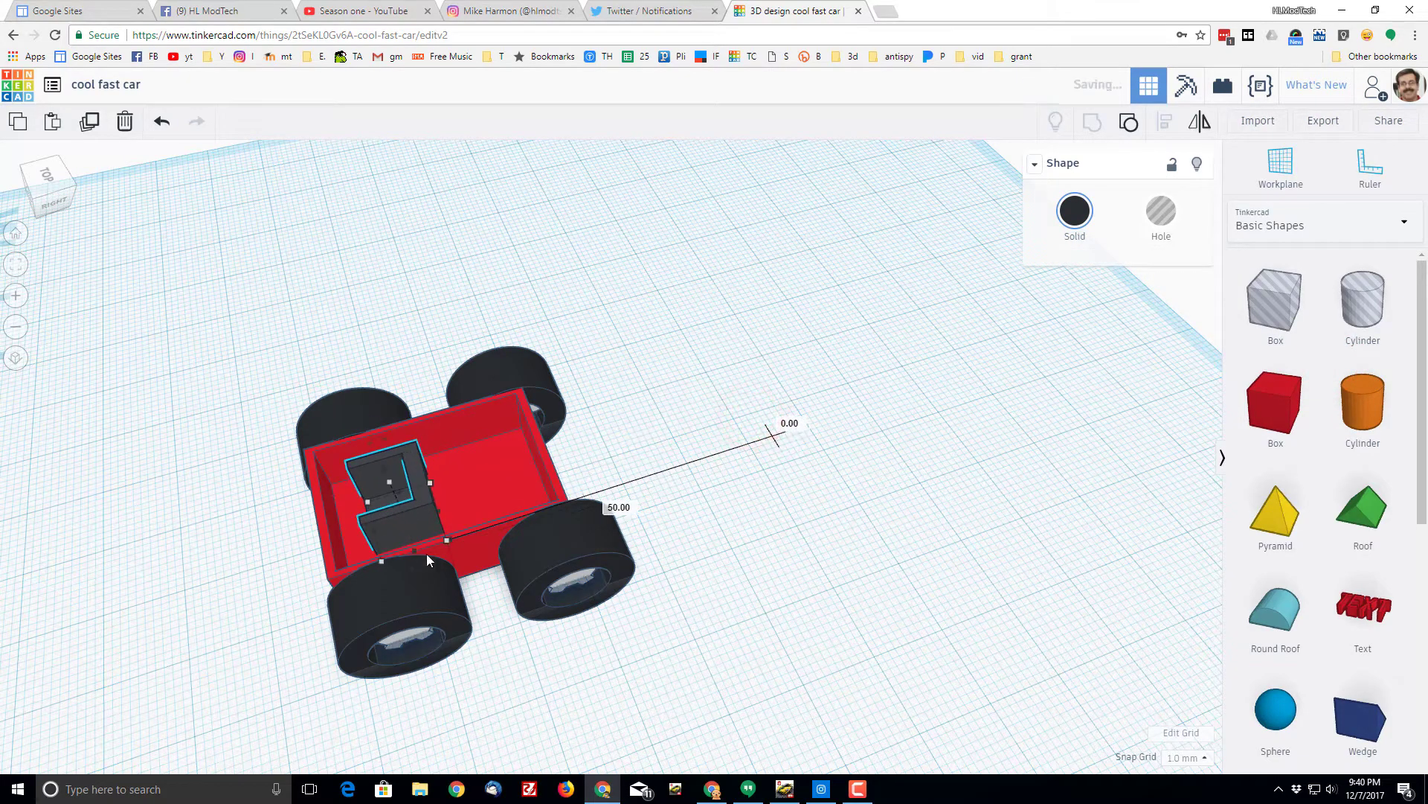
right_drag(427, 554, 574, 422)
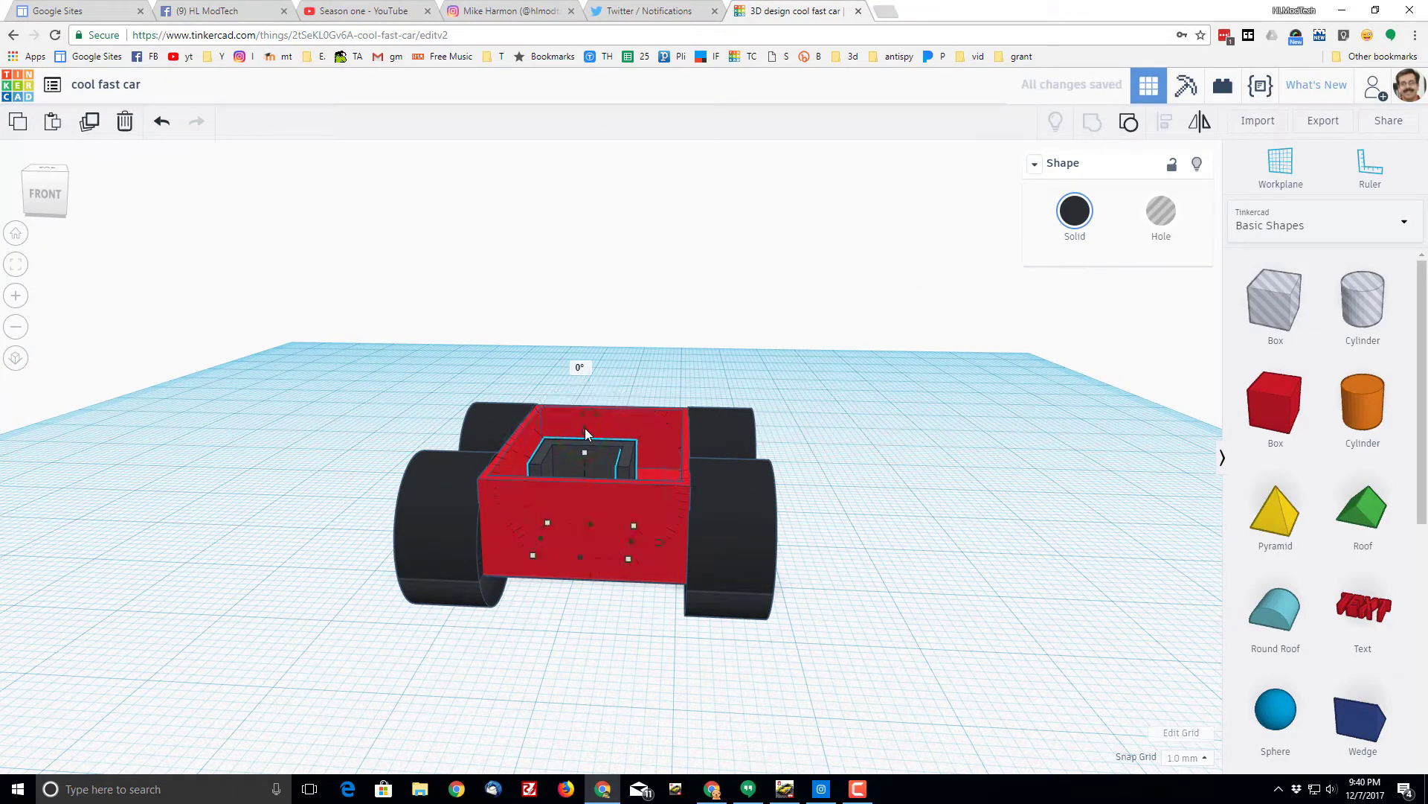
drag(585, 427, 586, 382)
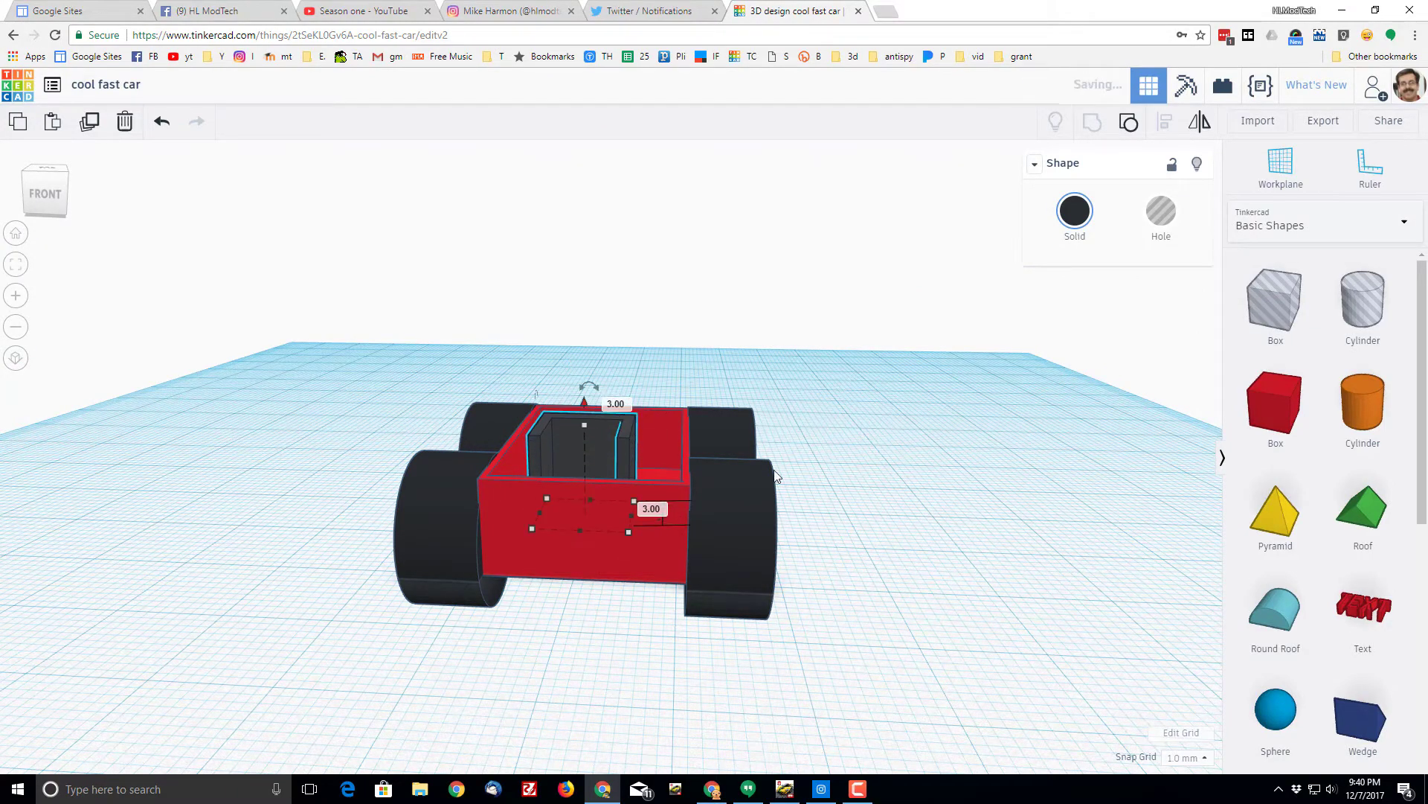
right_drag(942, 510, 796, 559)
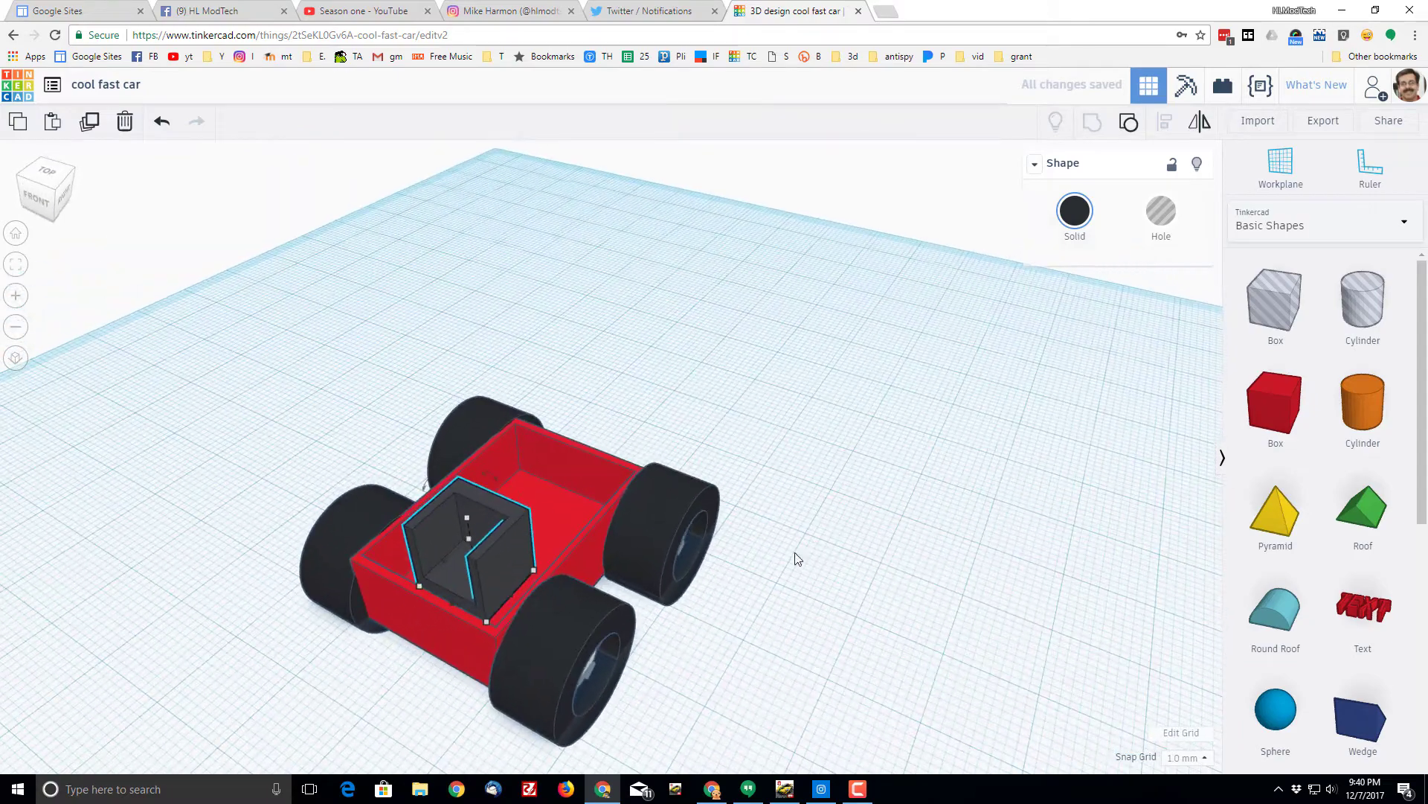
right_drag(771, 651, 631, 550)
drag(630, 574, 667, 529)
Duplicate the black seat and nudge the copy beside the first one.
key(ctrl+d)
key(Right)
key(Right)
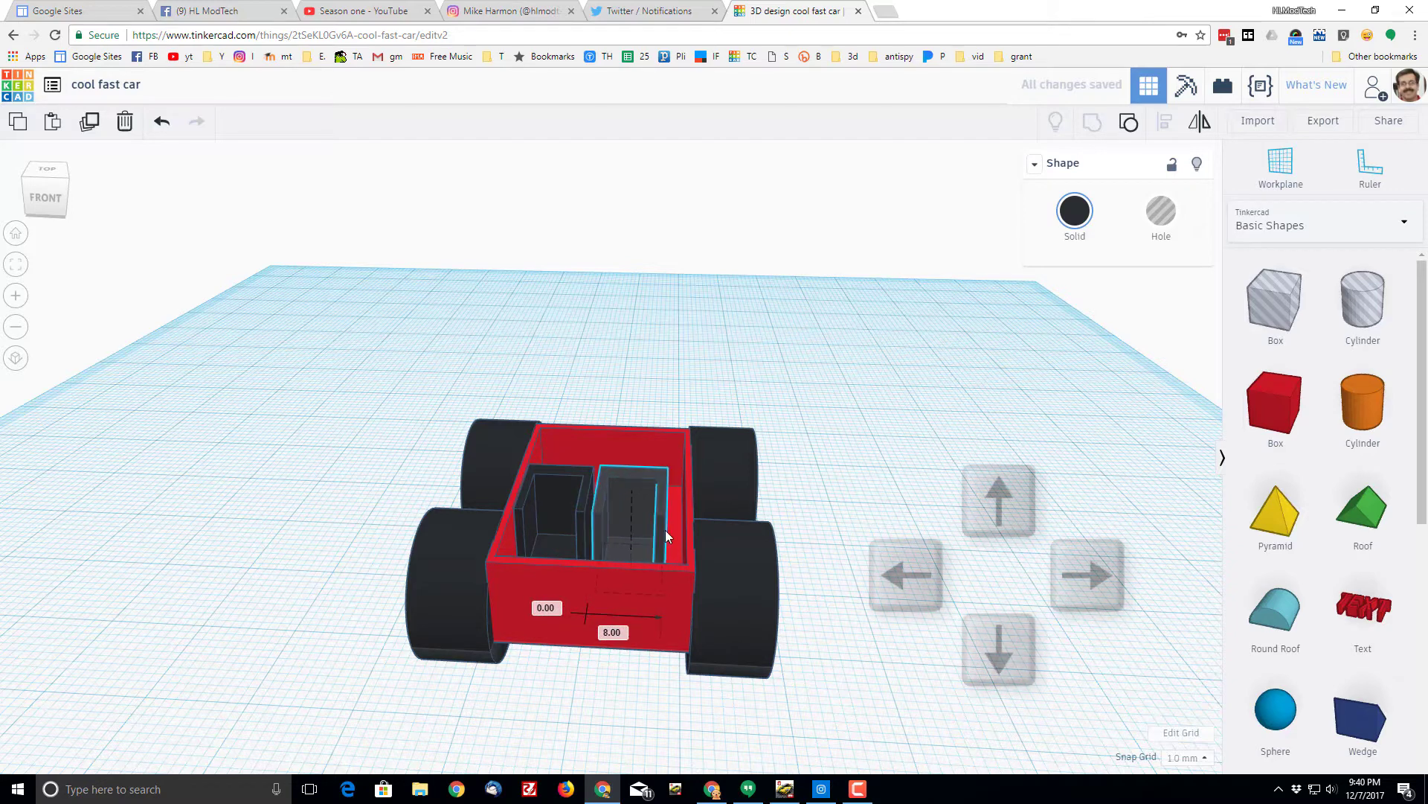
key(Up)
key(Down)
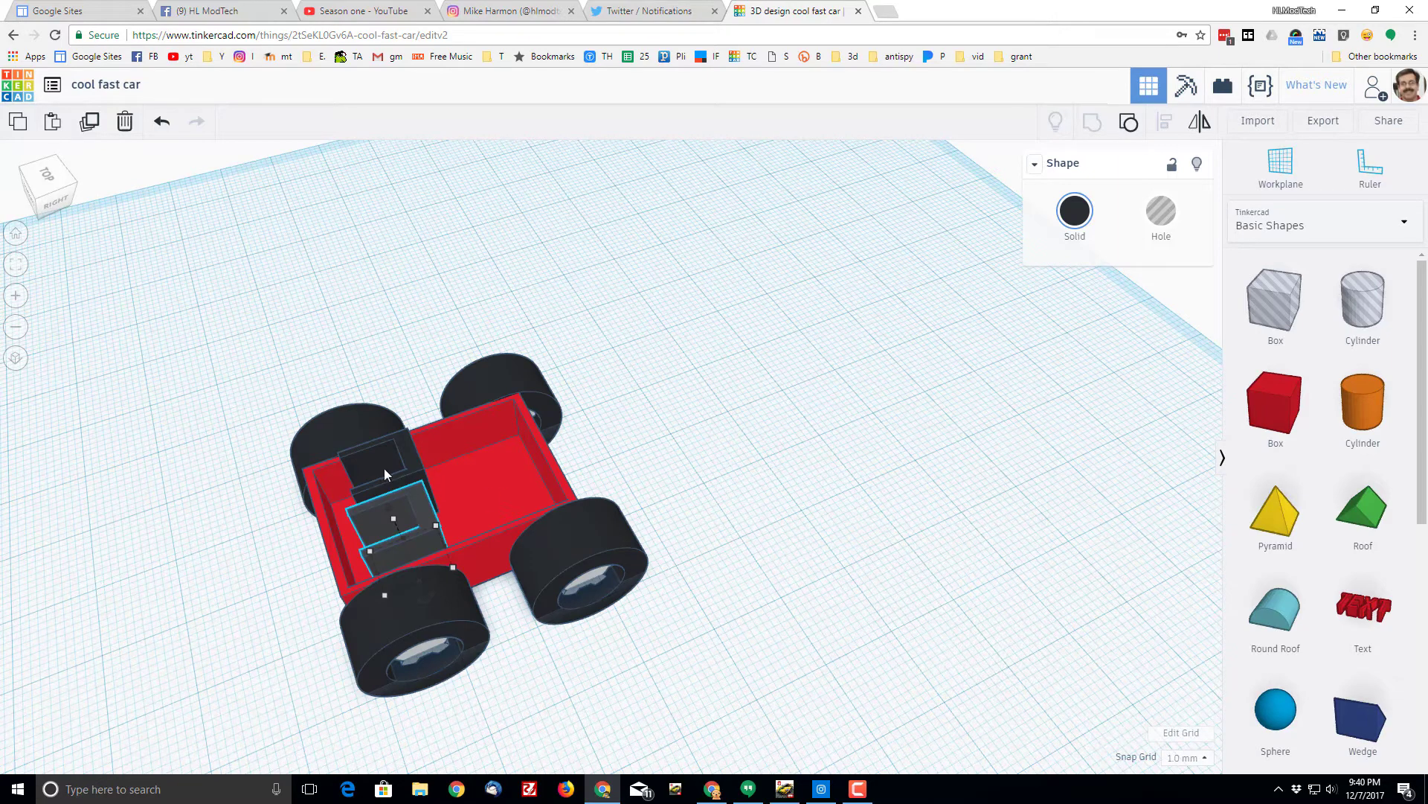
Align both black seats and shift them 4.5 mm together to centre them in the red tub.
shift+click(410, 469)
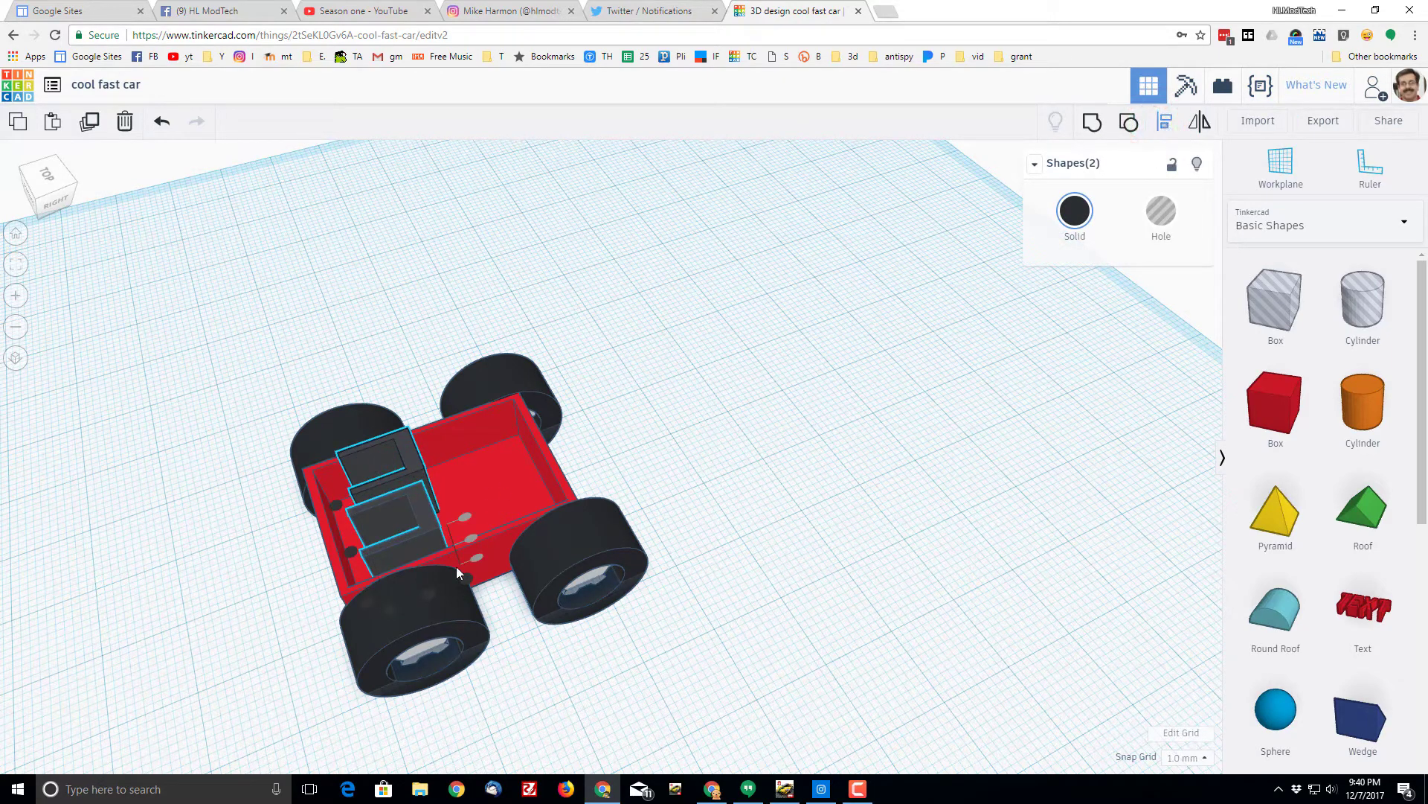
click(429, 593)
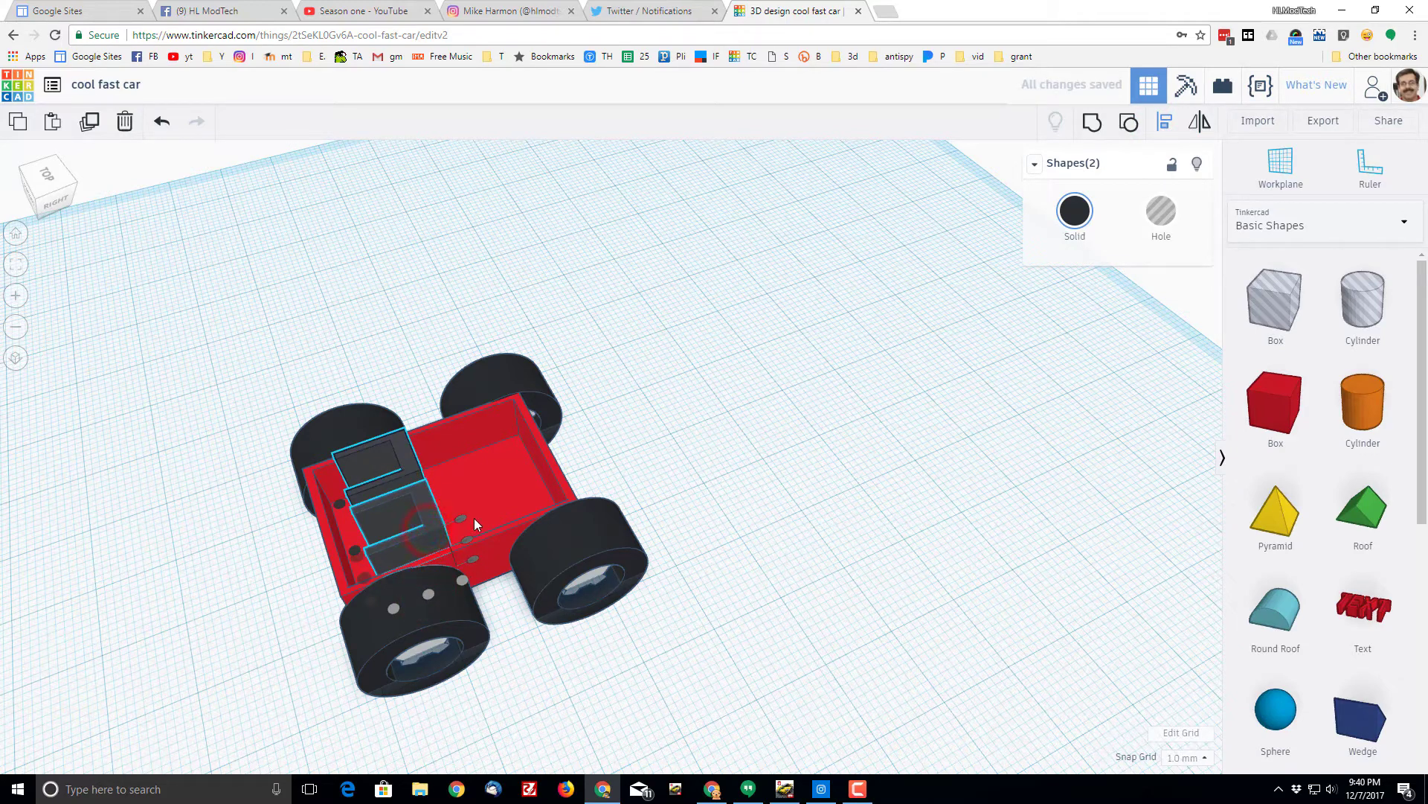
click(769, 456)
click(791, 402)
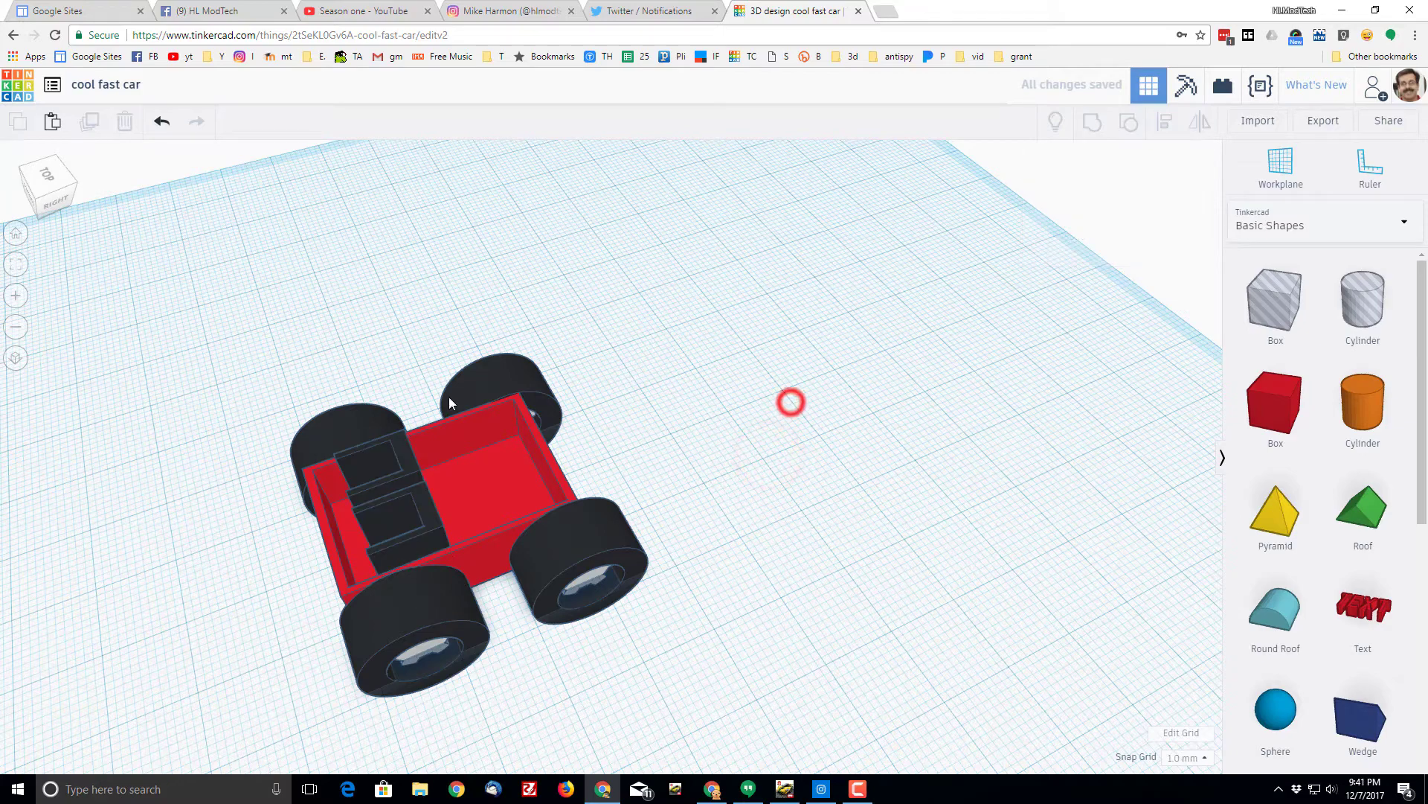
click(408, 466)
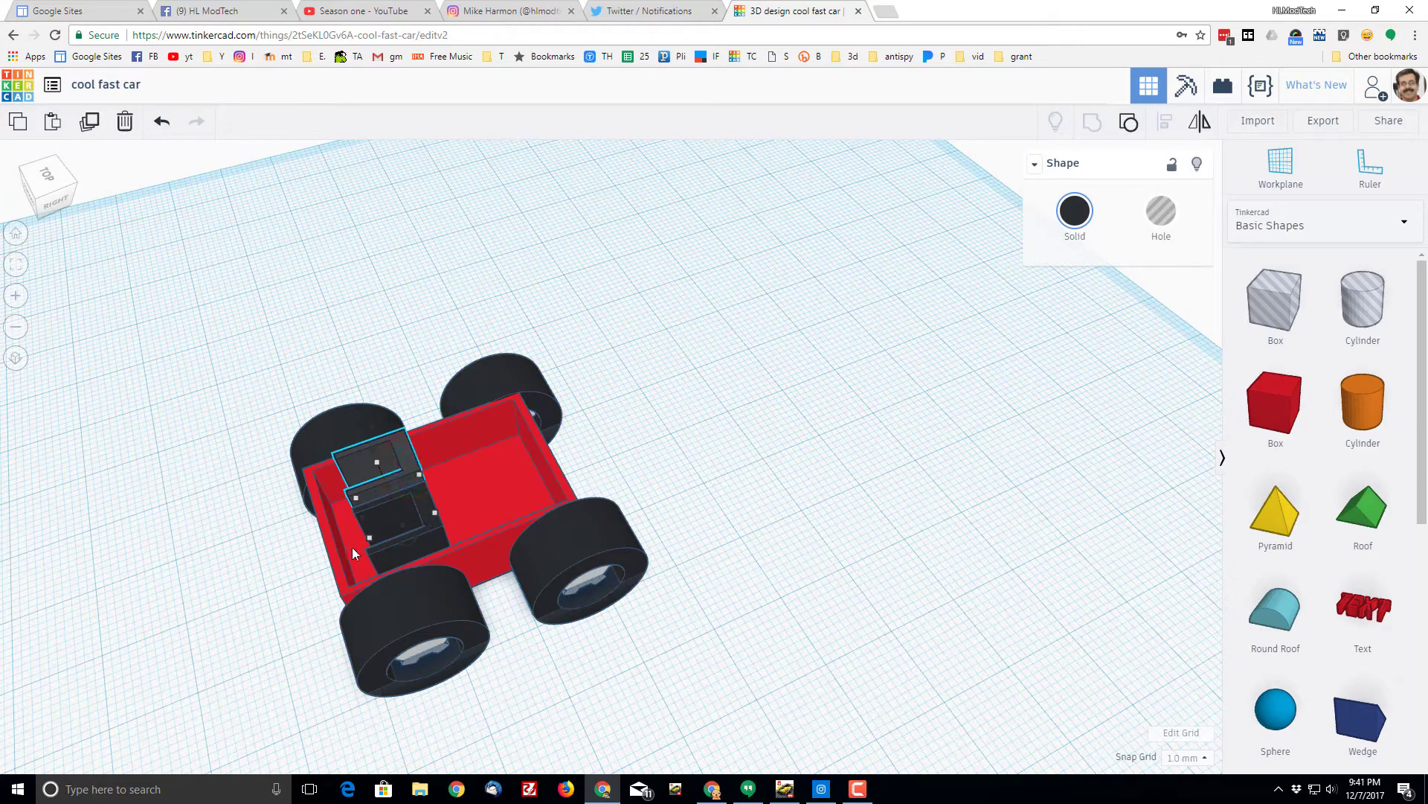
shift+click(430, 528)
drag(430, 528, 462, 519)
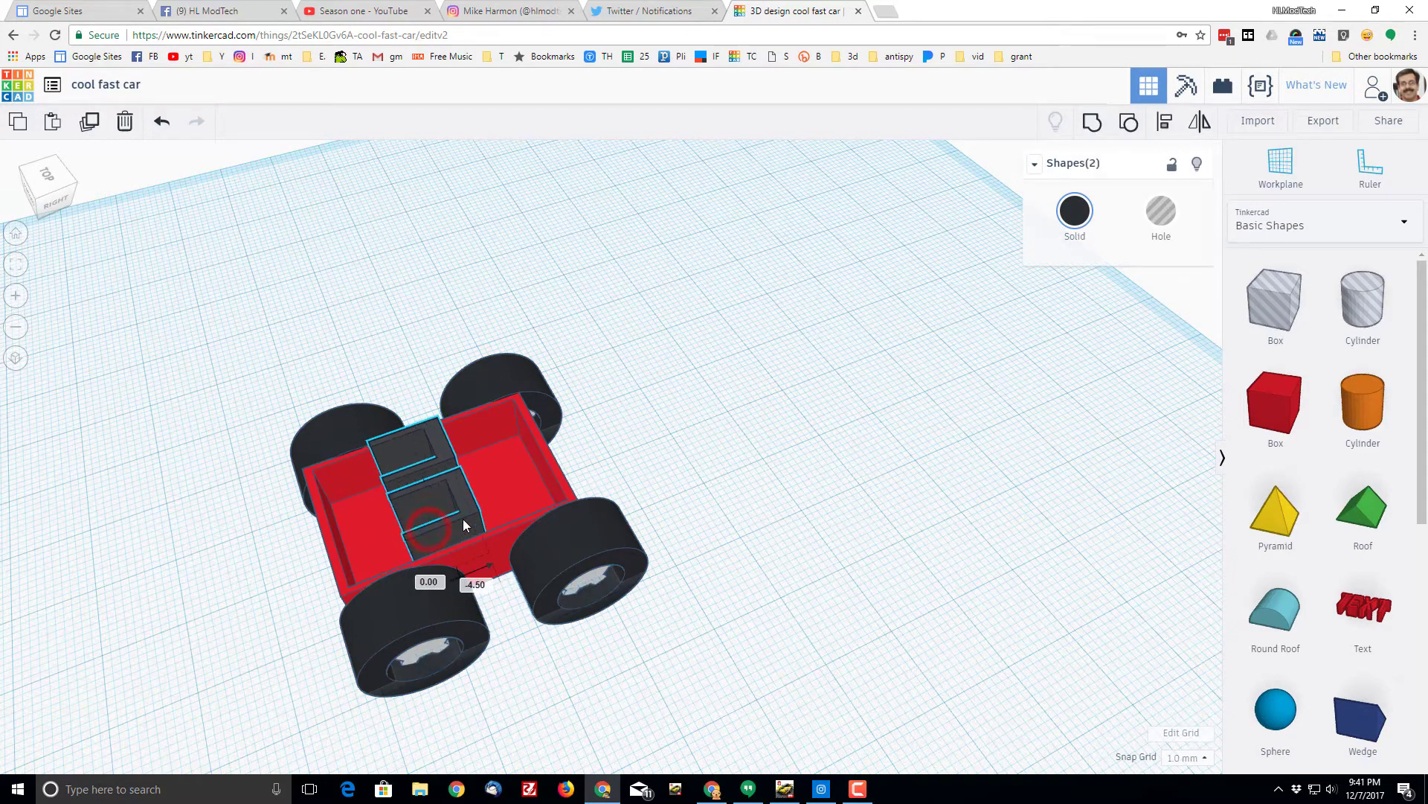
right_drag(493, 628, 676, 625)
right_drag(714, 676, 591, 613)
Place a workplane on the car's front, drop a Pyramid there and shrink it to 10.00.
key(w)
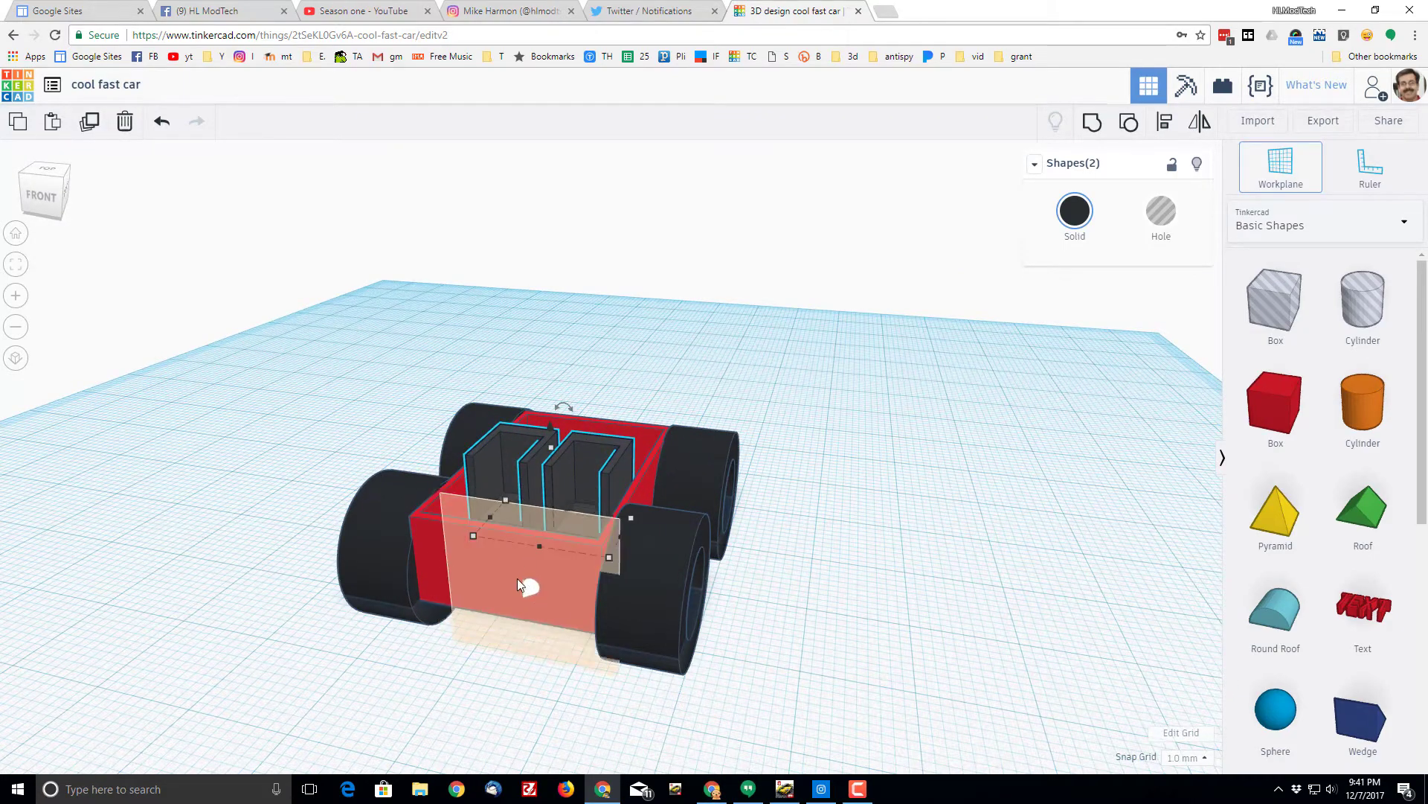
click(477, 581)
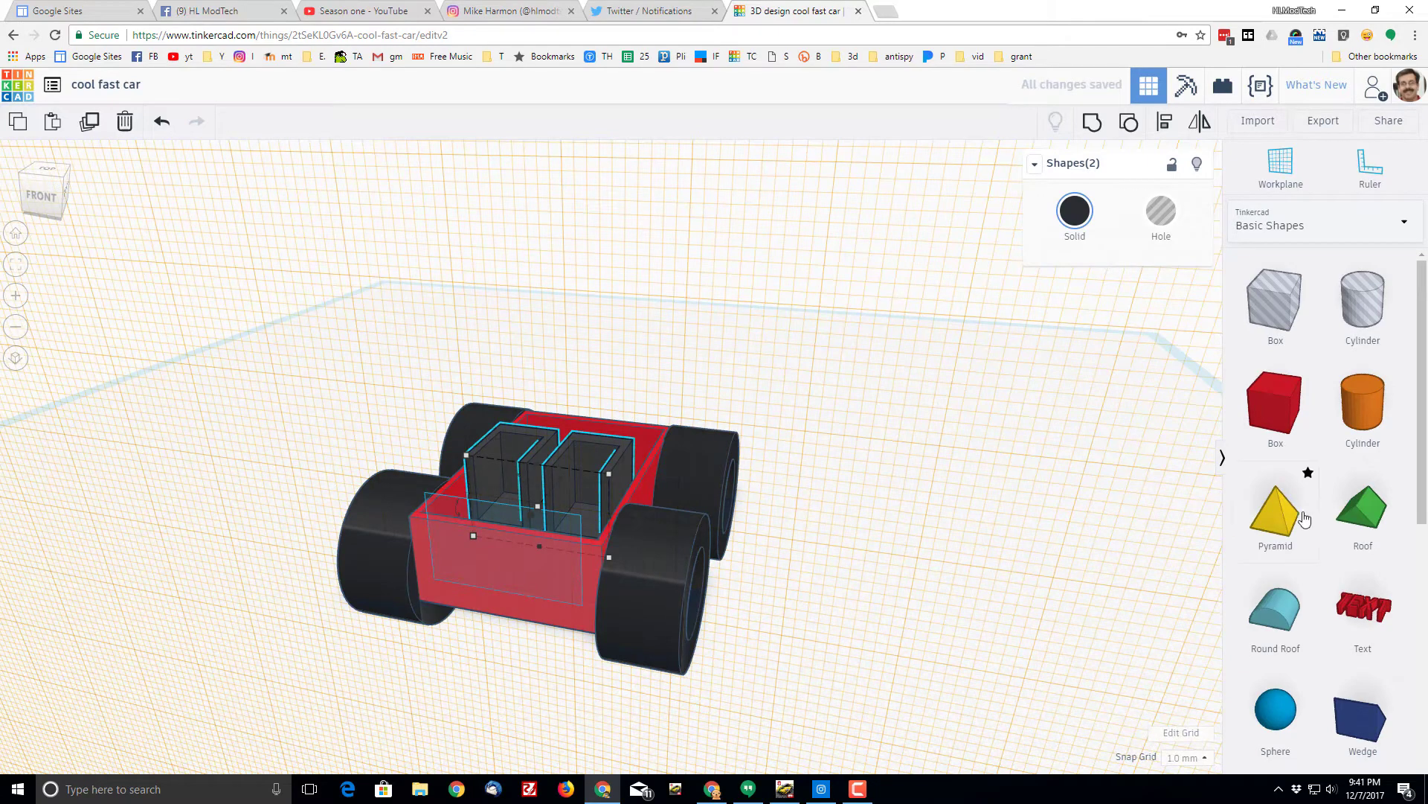
drag(1278, 521, 507, 587)
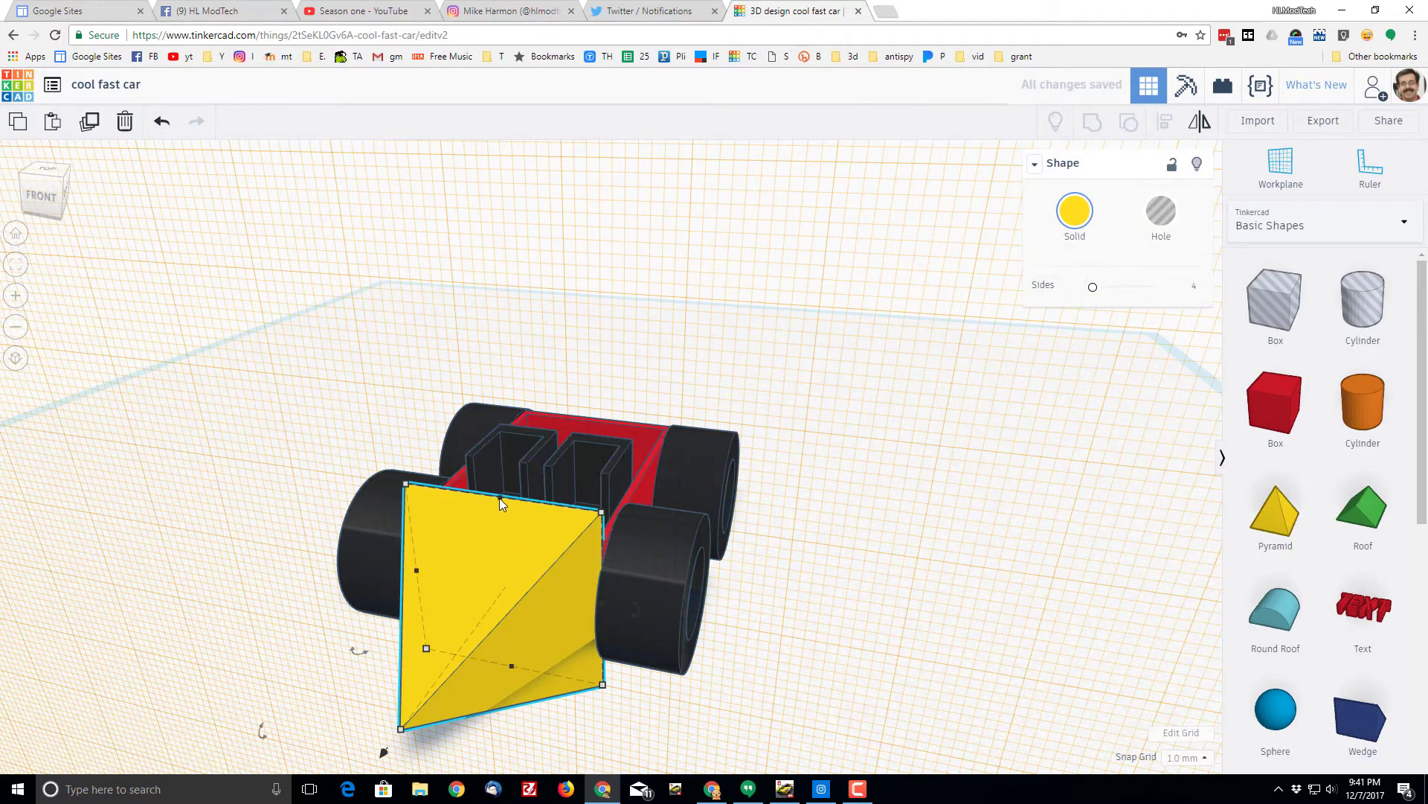
drag(499, 498, 499, 533)
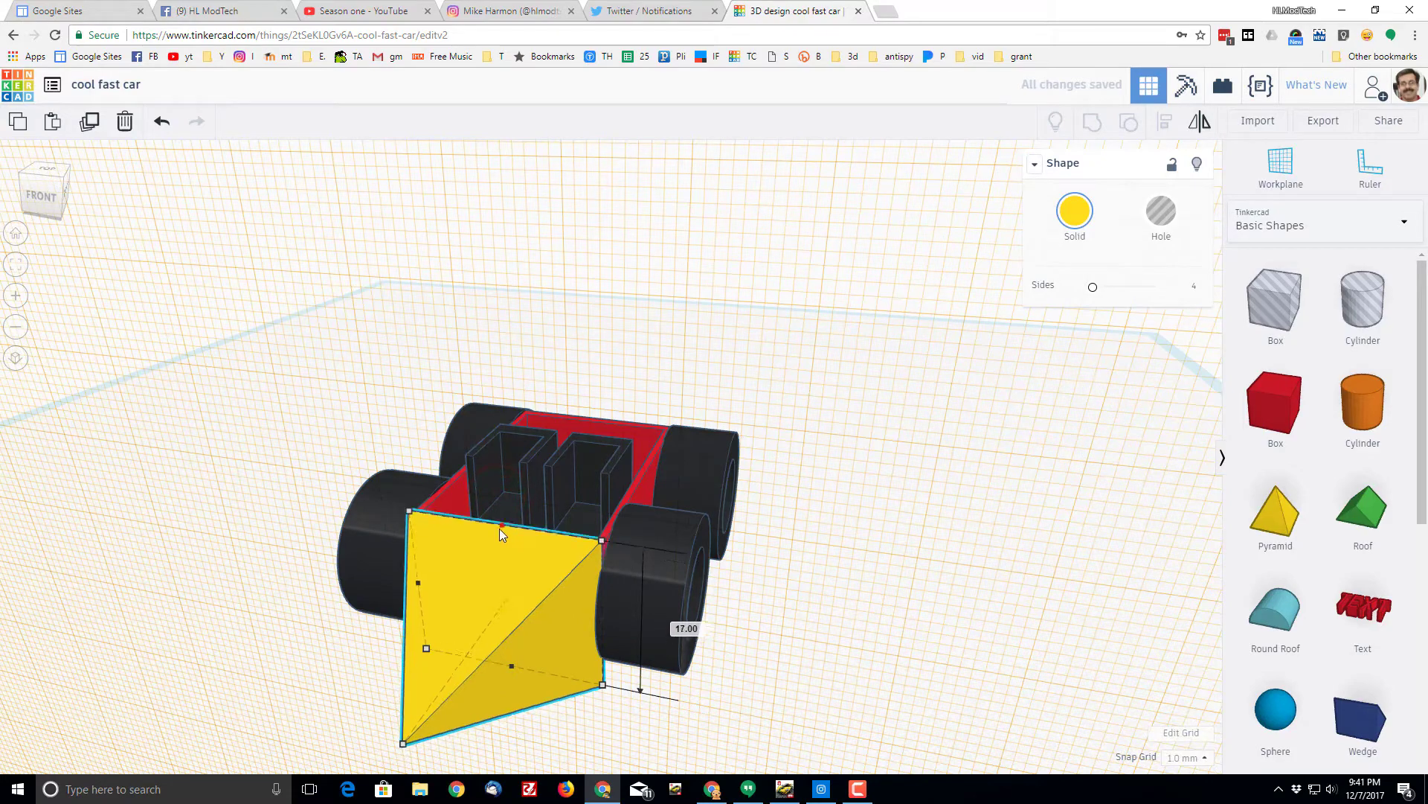
right_drag(503, 532, 544, 476)
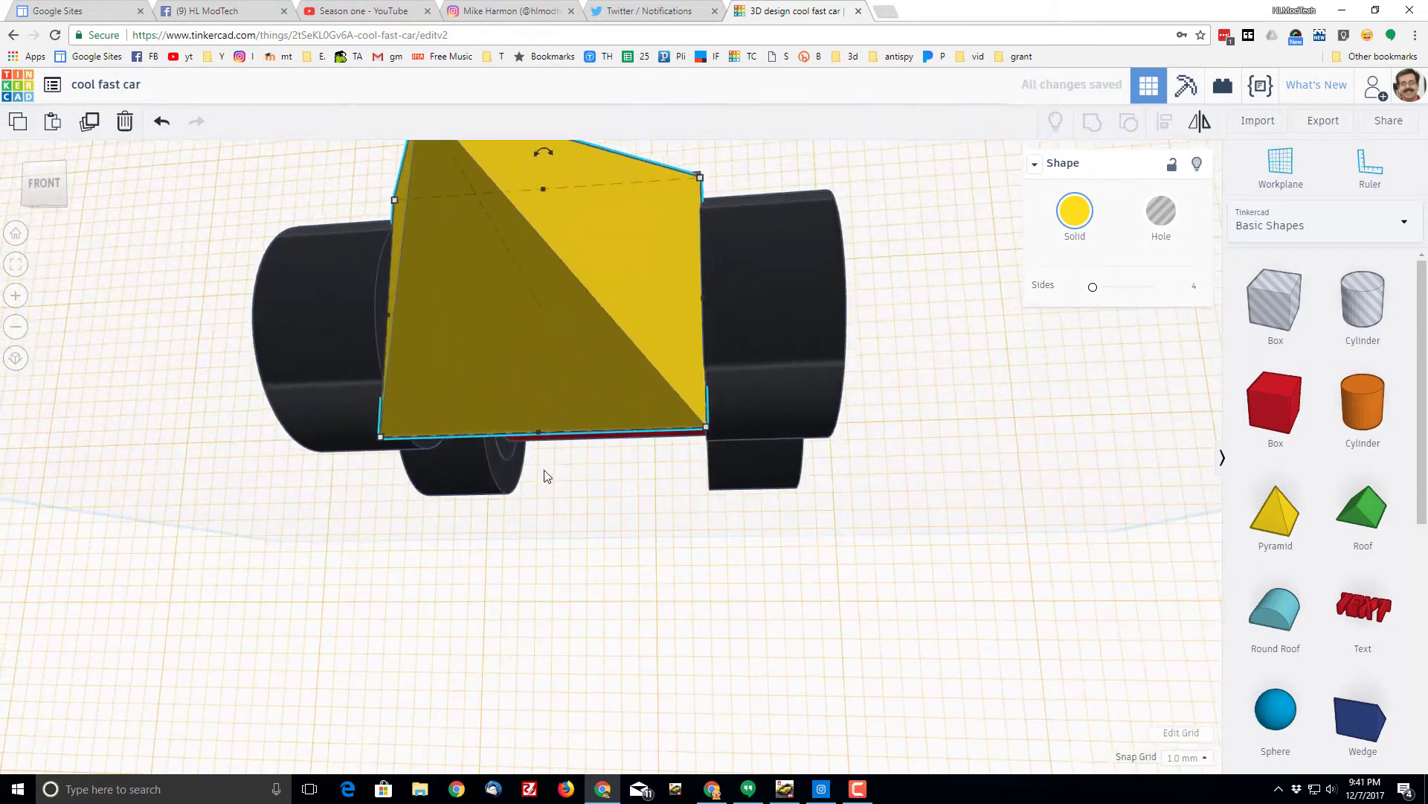
drag(541, 436, 577, 335)
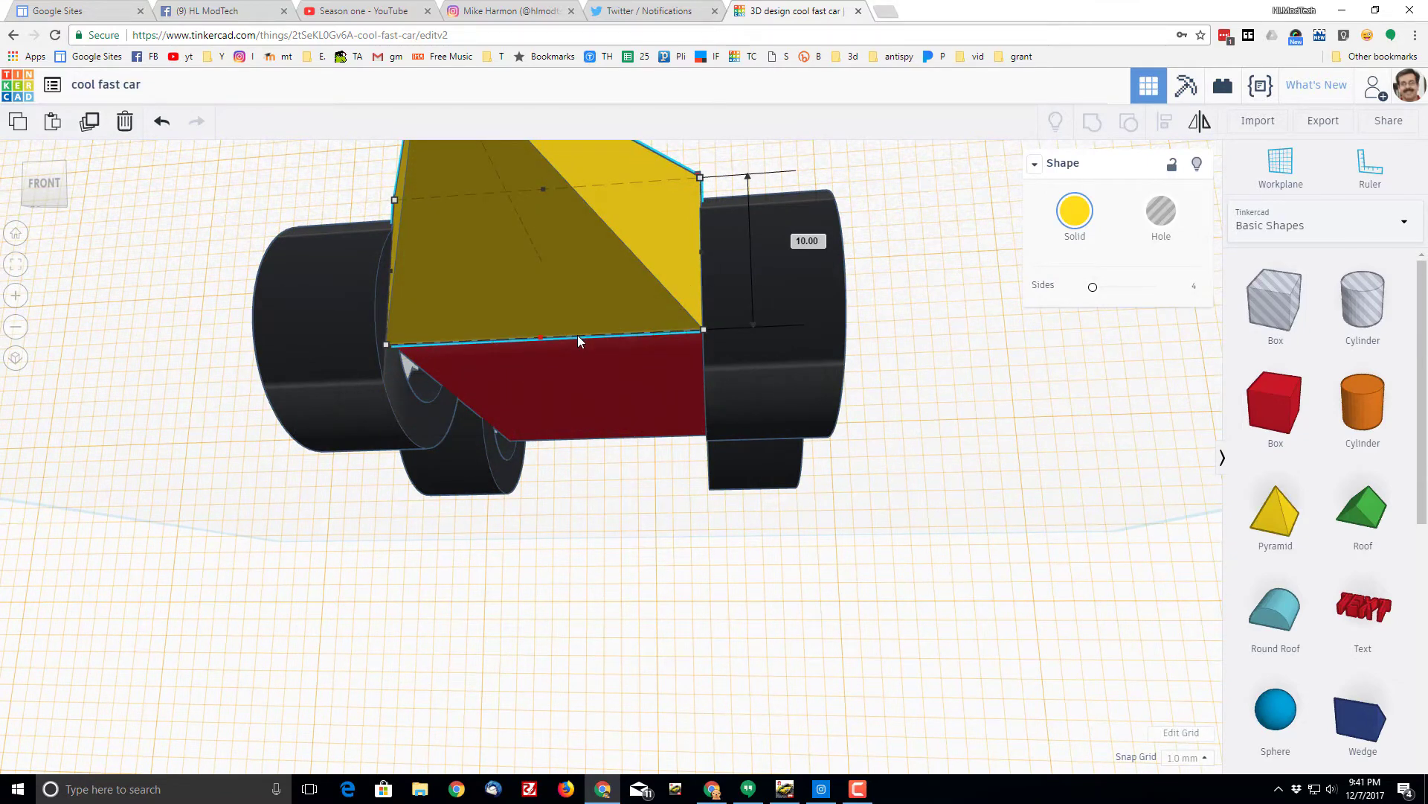
Set the snap grid to 0.25 mm and fine-tune the yellow nose to about 10.50.
click(1194, 758)
click(1194, 648)
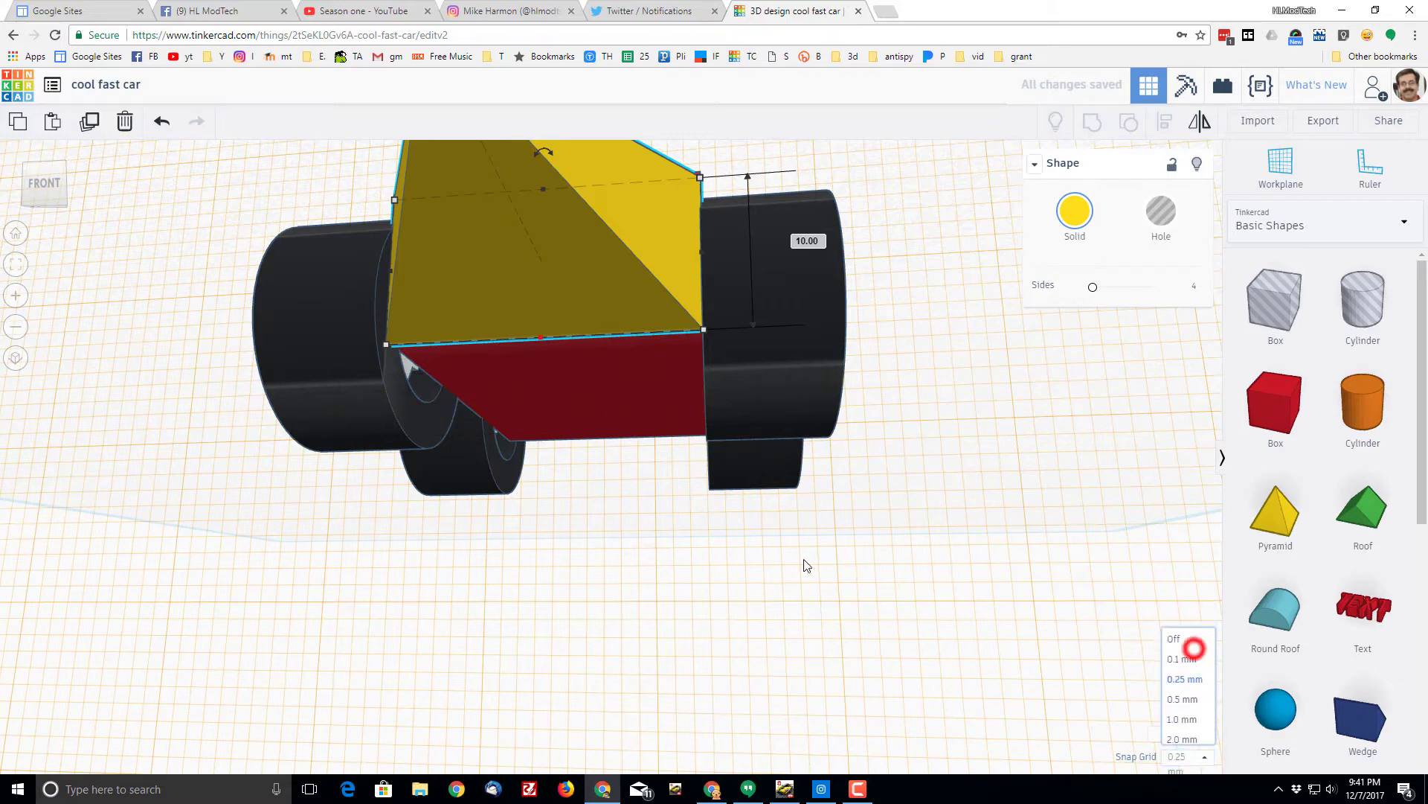
right_drag(551, 483, 507, 711)
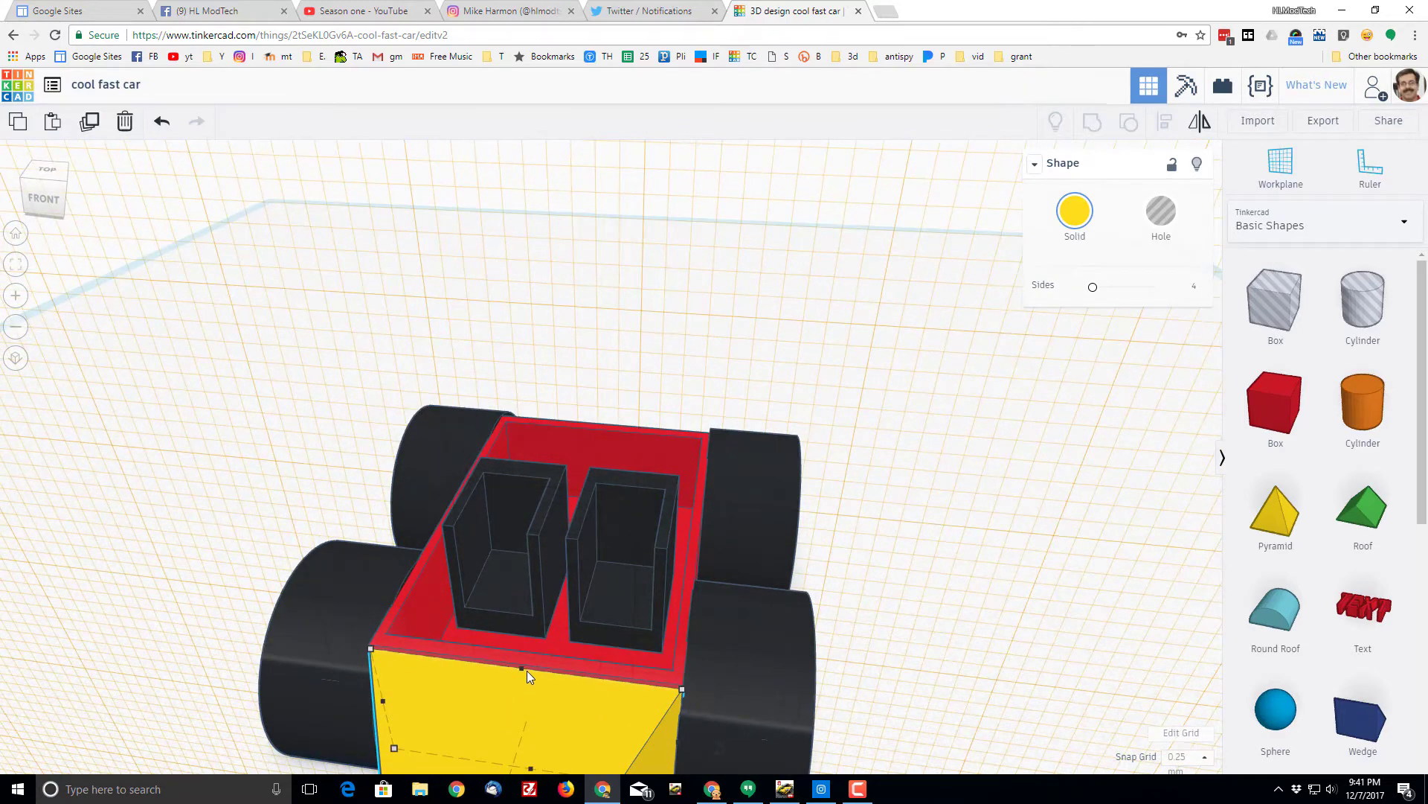
drag(524, 669, 533, 664)
right_drag(533, 664, 535, 703)
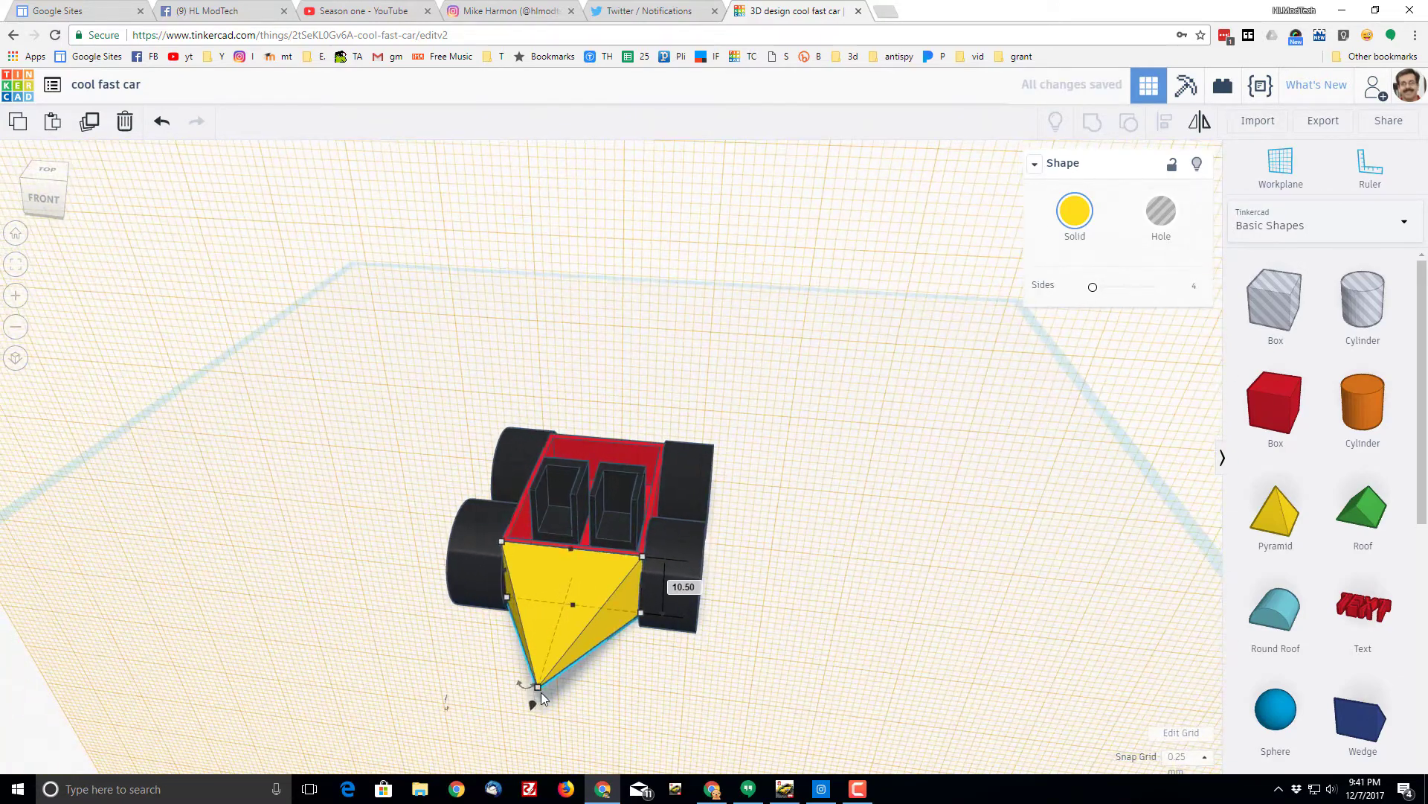
drag(540, 687, 570, 646)
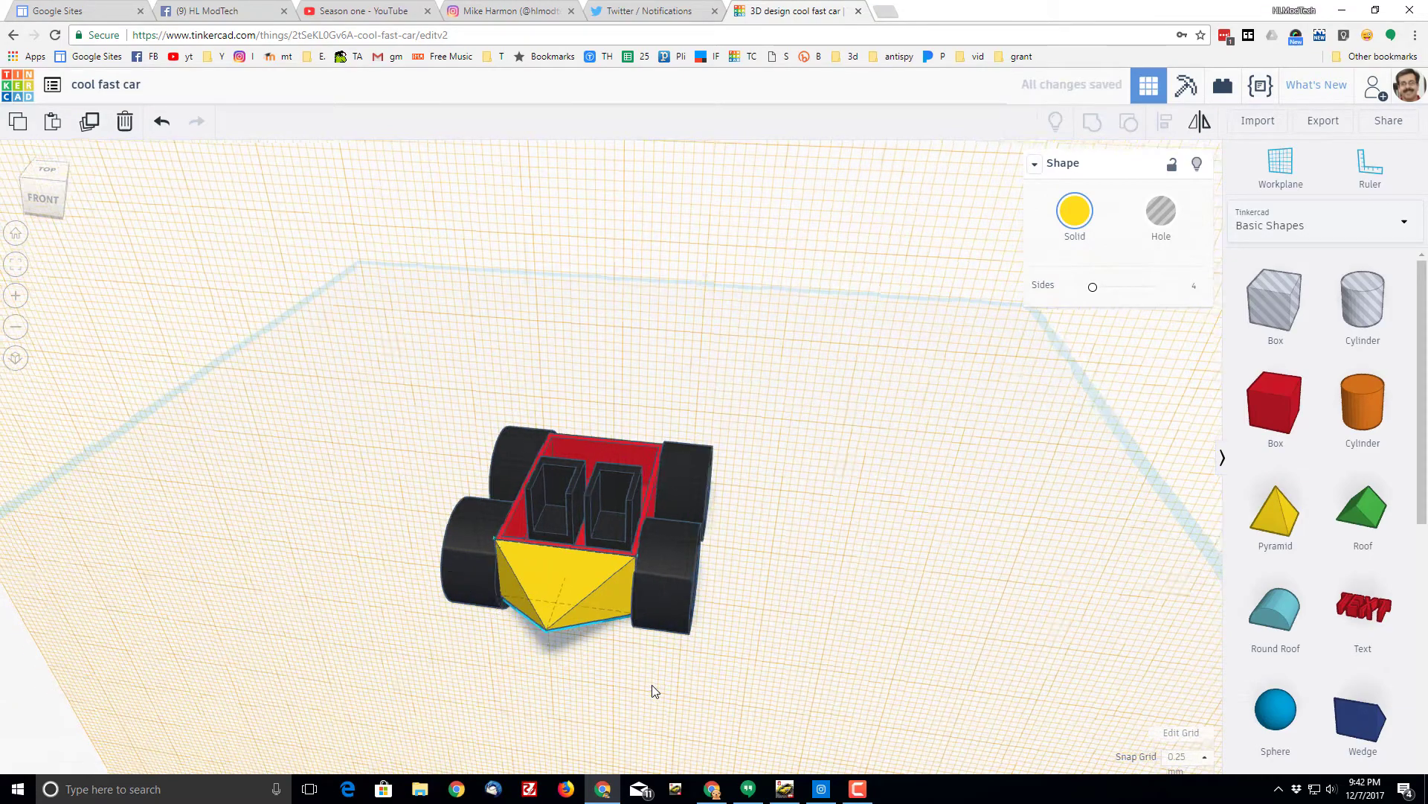
right_drag(654, 691, 549, 698)
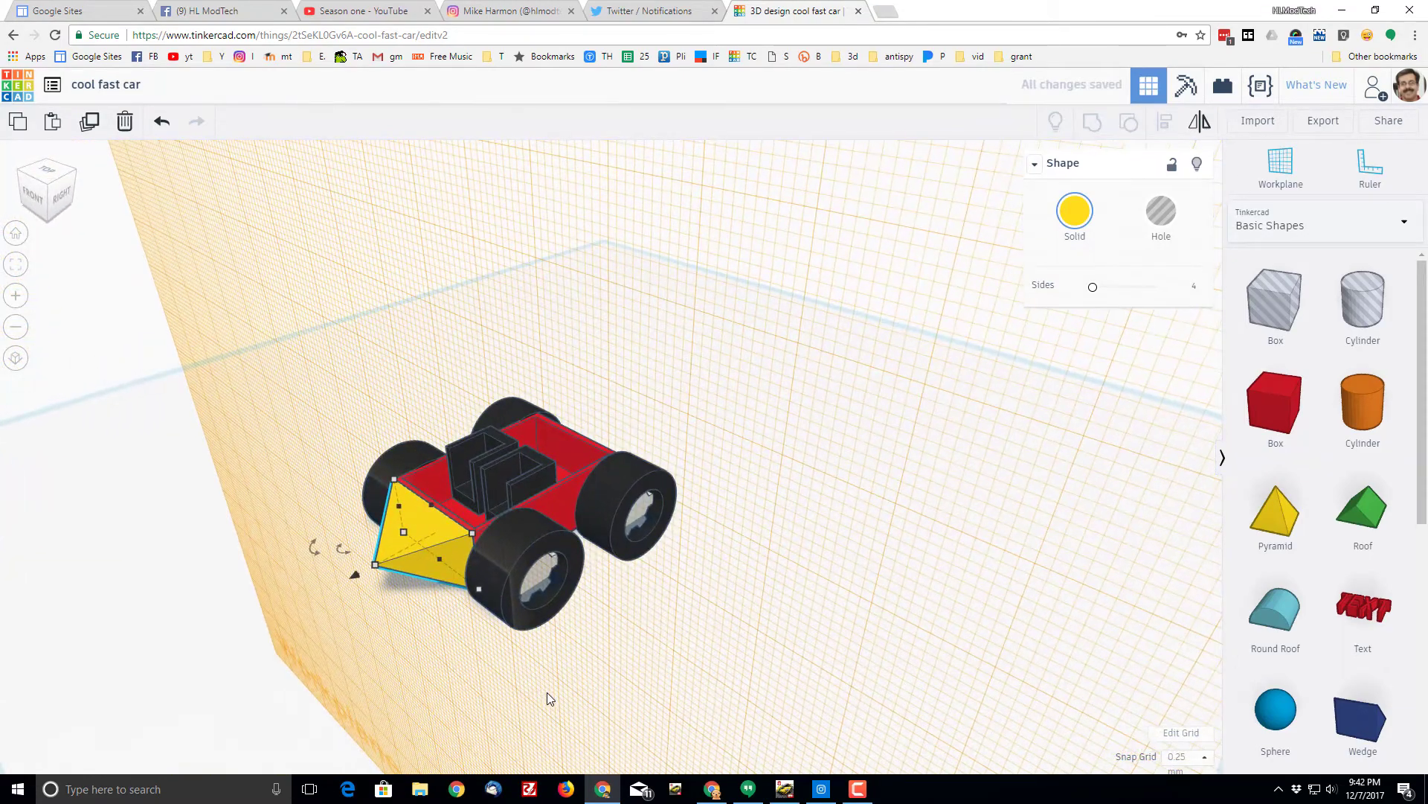
Drop a Tube onto the car's back and shrink it from 20.00 to 6.50.
right_drag(787, 654, 591, 613)
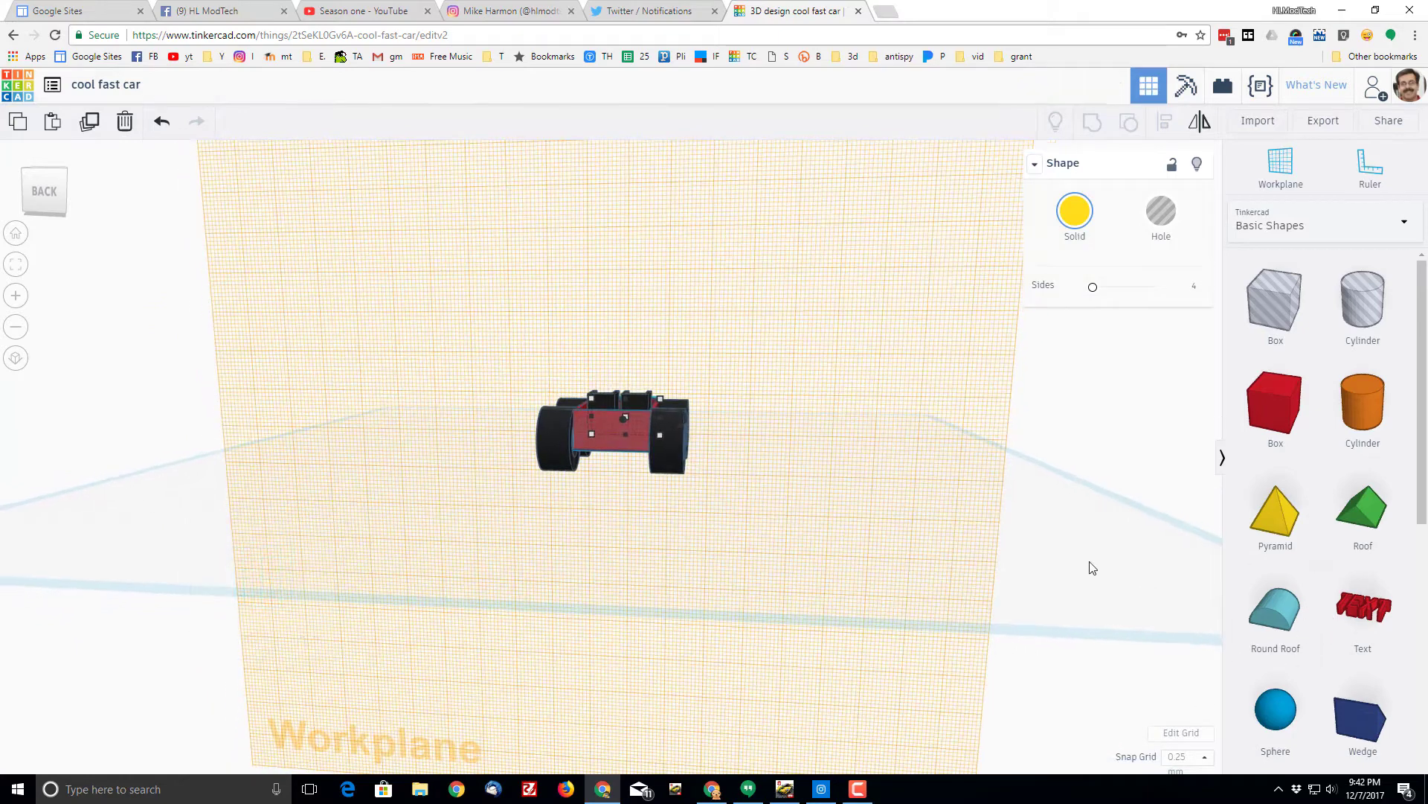
drag(1423, 484, 1395, 642)
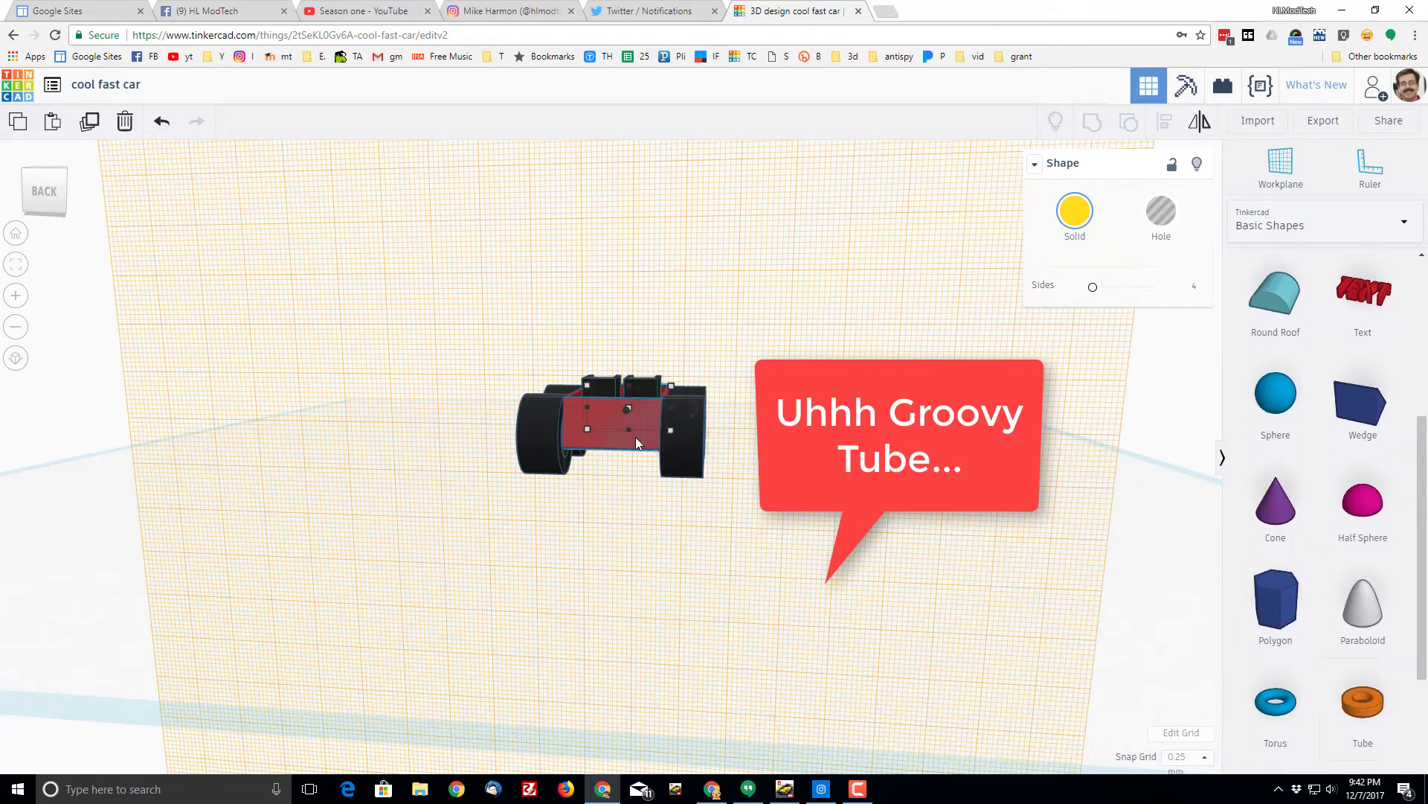
drag(1357, 706, 604, 421)
scroll(583, 471, up, 5)
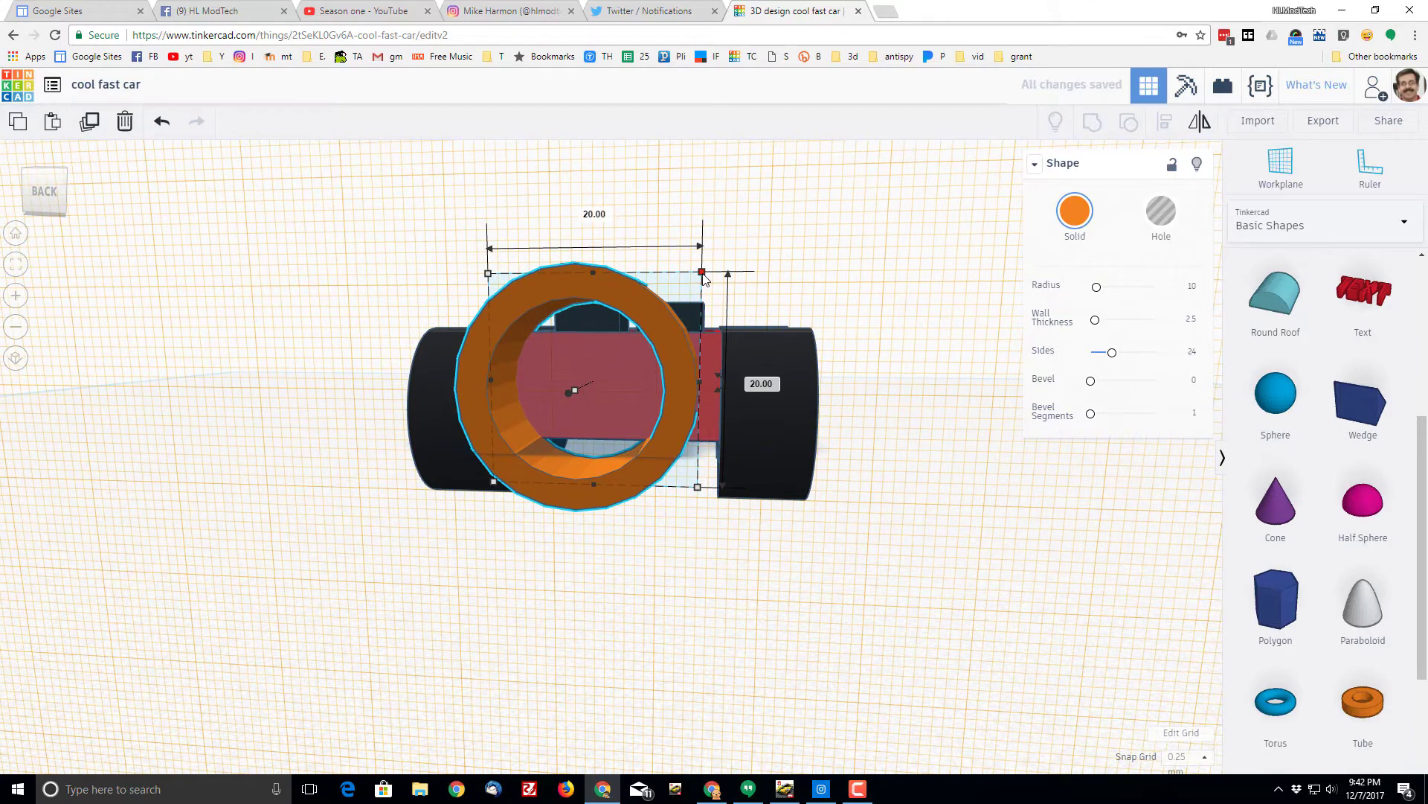
drag(703, 272, 579, 380)
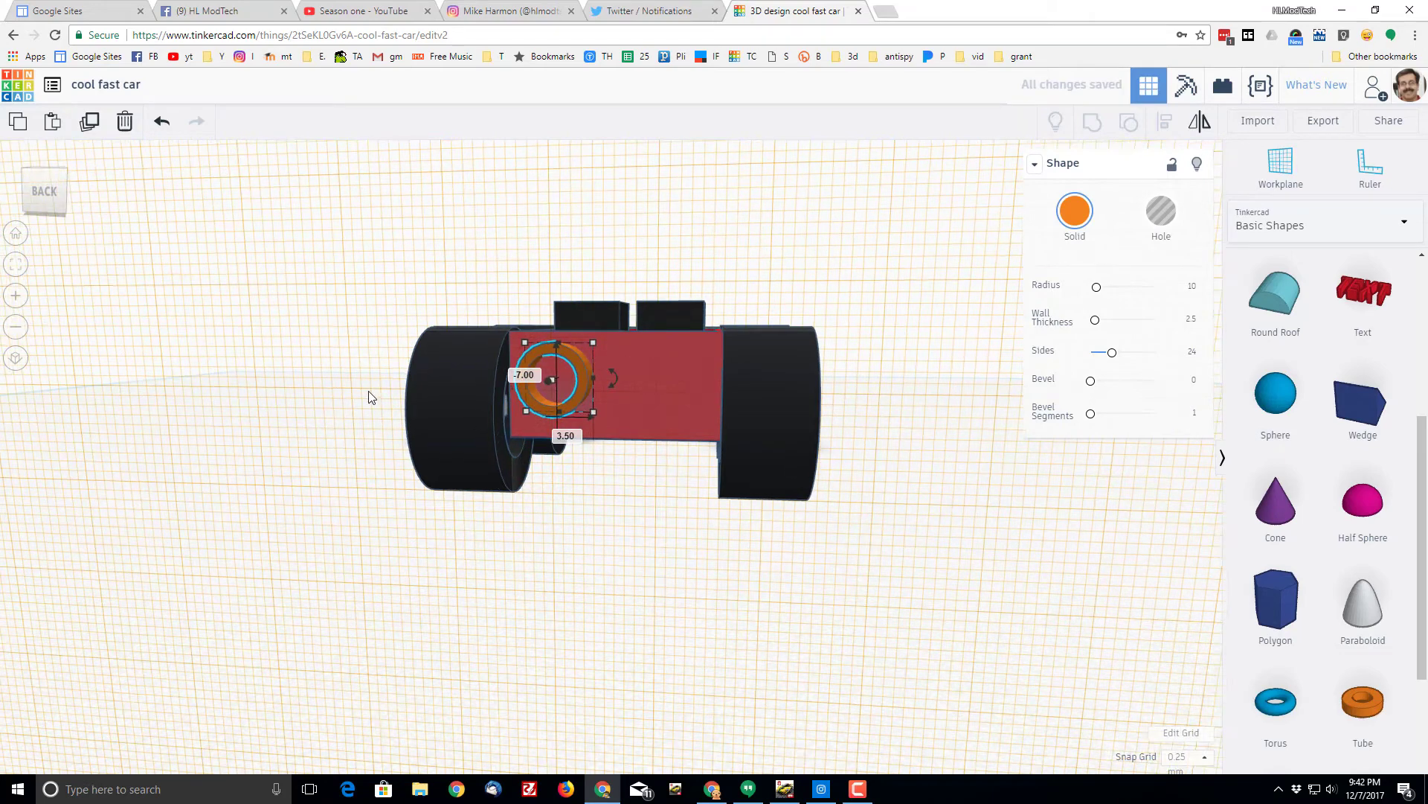
Add a Cone shrunk to 6.50 by 6.50, then select both the tube and the cone.
scroll(549, 363, up, 2)
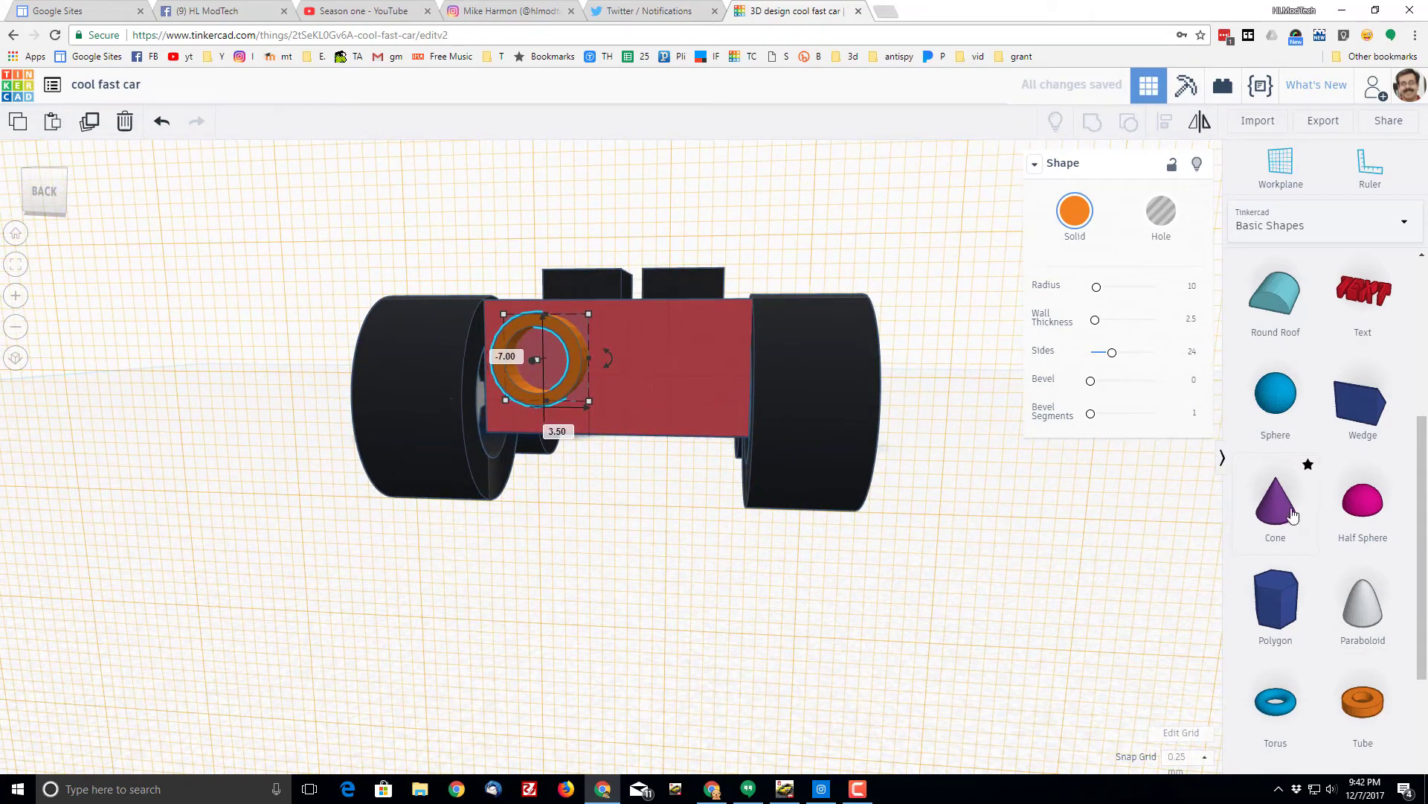
drag(1292, 513, 604, 409)
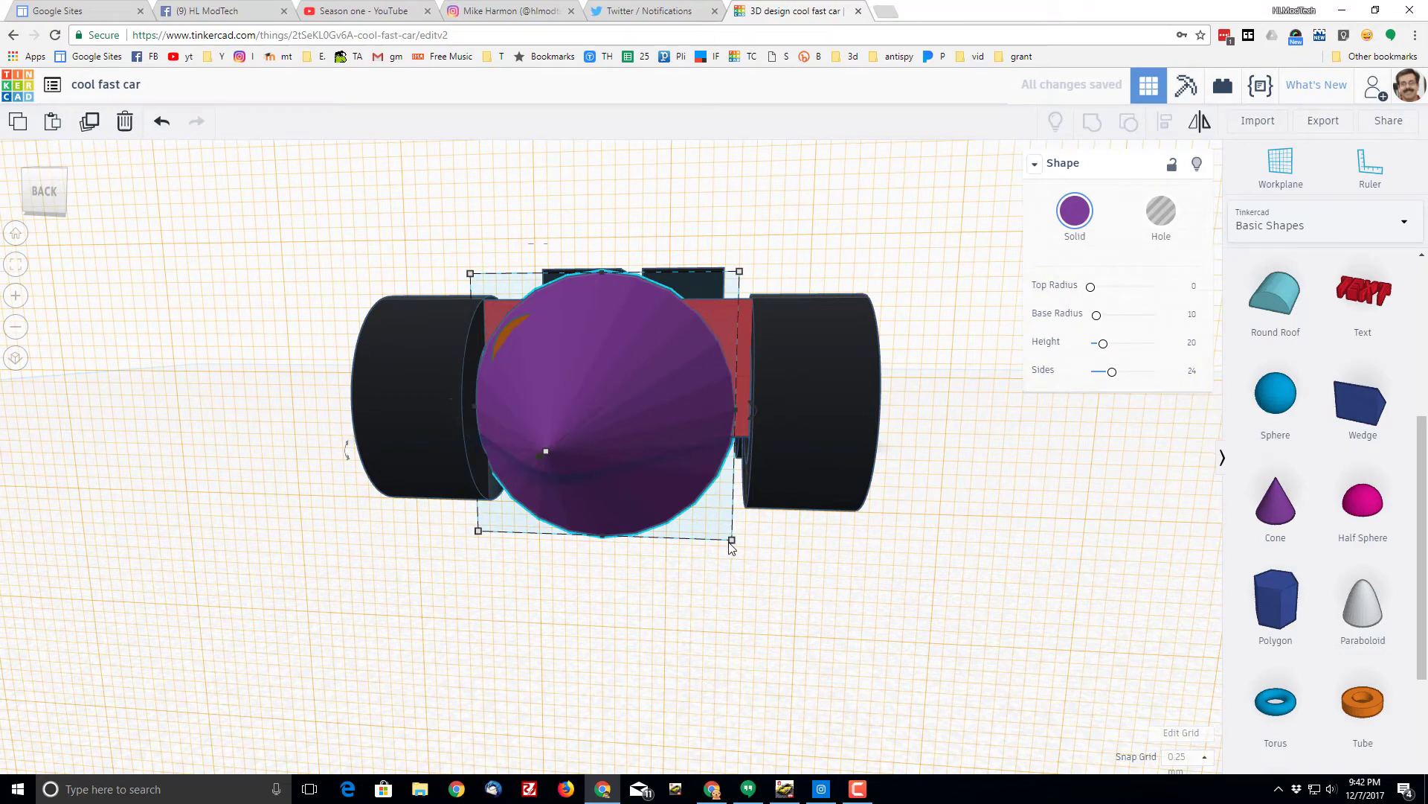
drag(733, 545, 561, 383)
click(702, 387)
right_drag(702, 387, 652, 413)
click(588, 328)
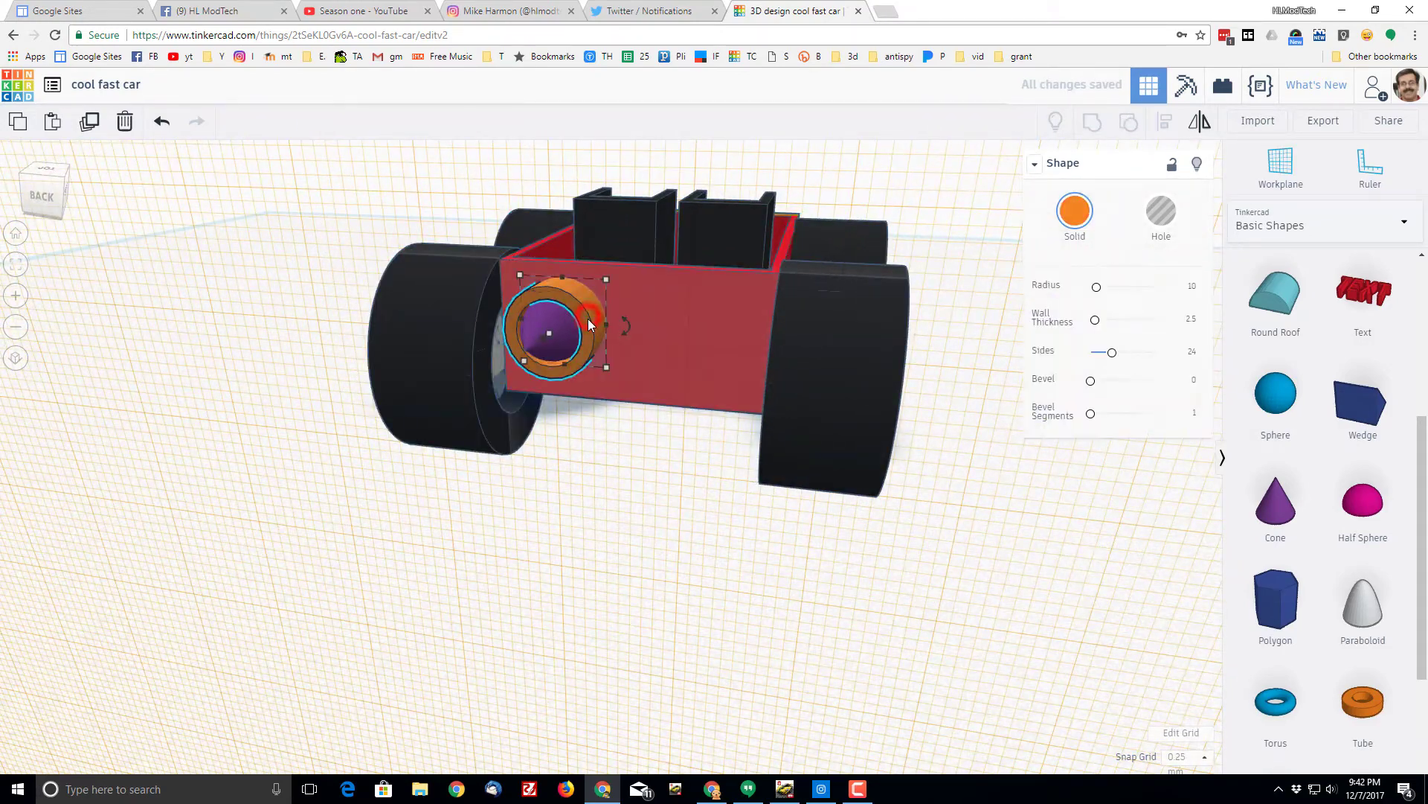
shift+click(557, 346)
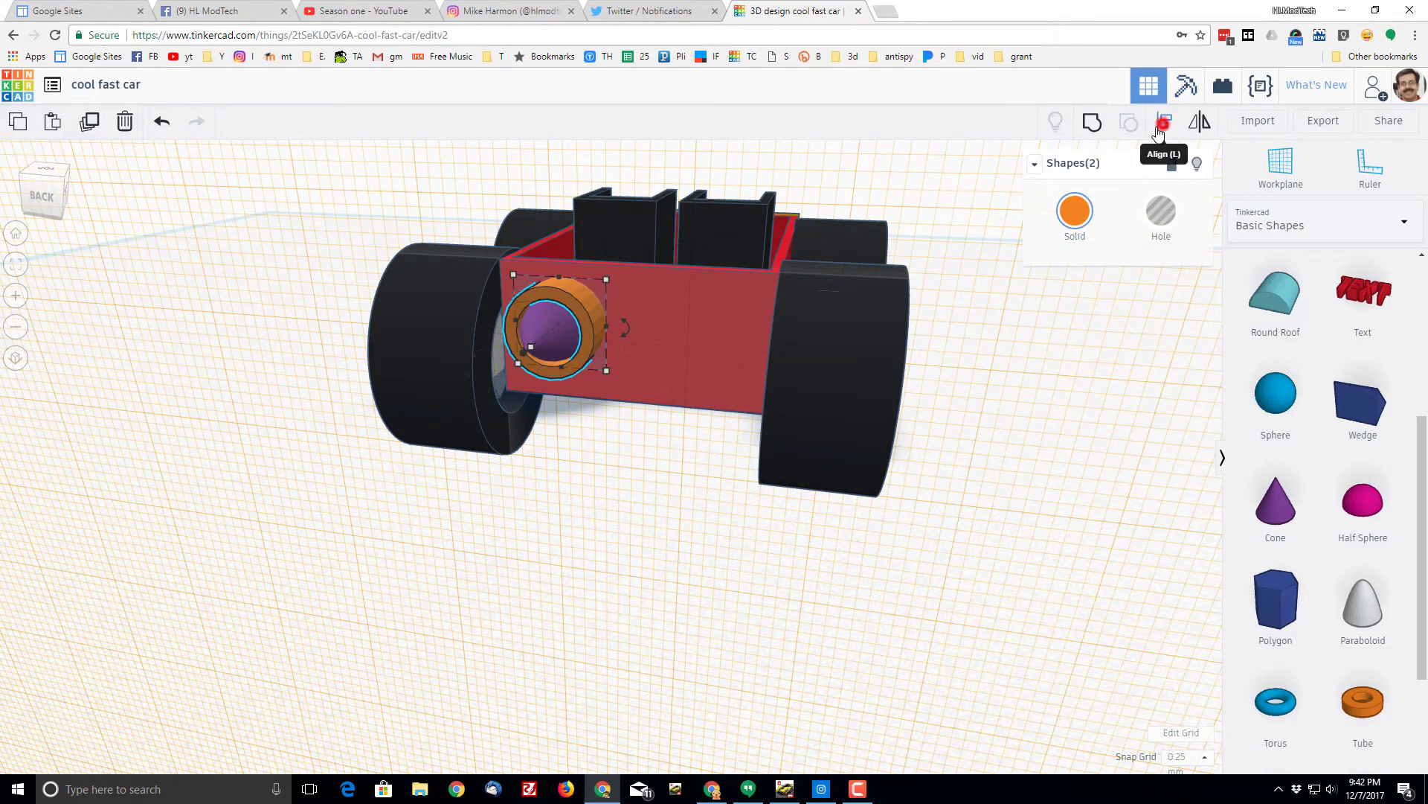
Centre the cone inside the tube and group them as a multicolour engine.
drag(622, 327, 618, 327)
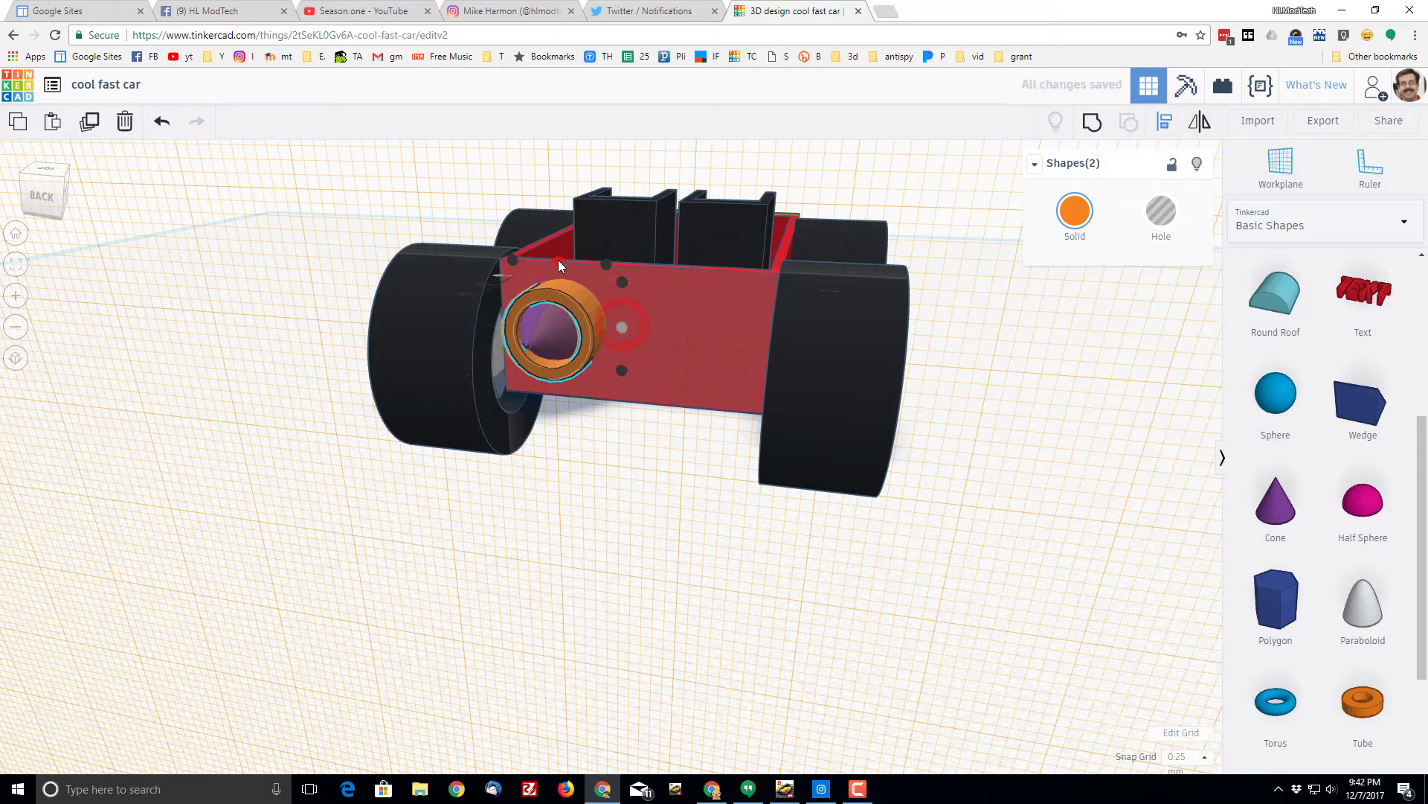
click(1091, 127)
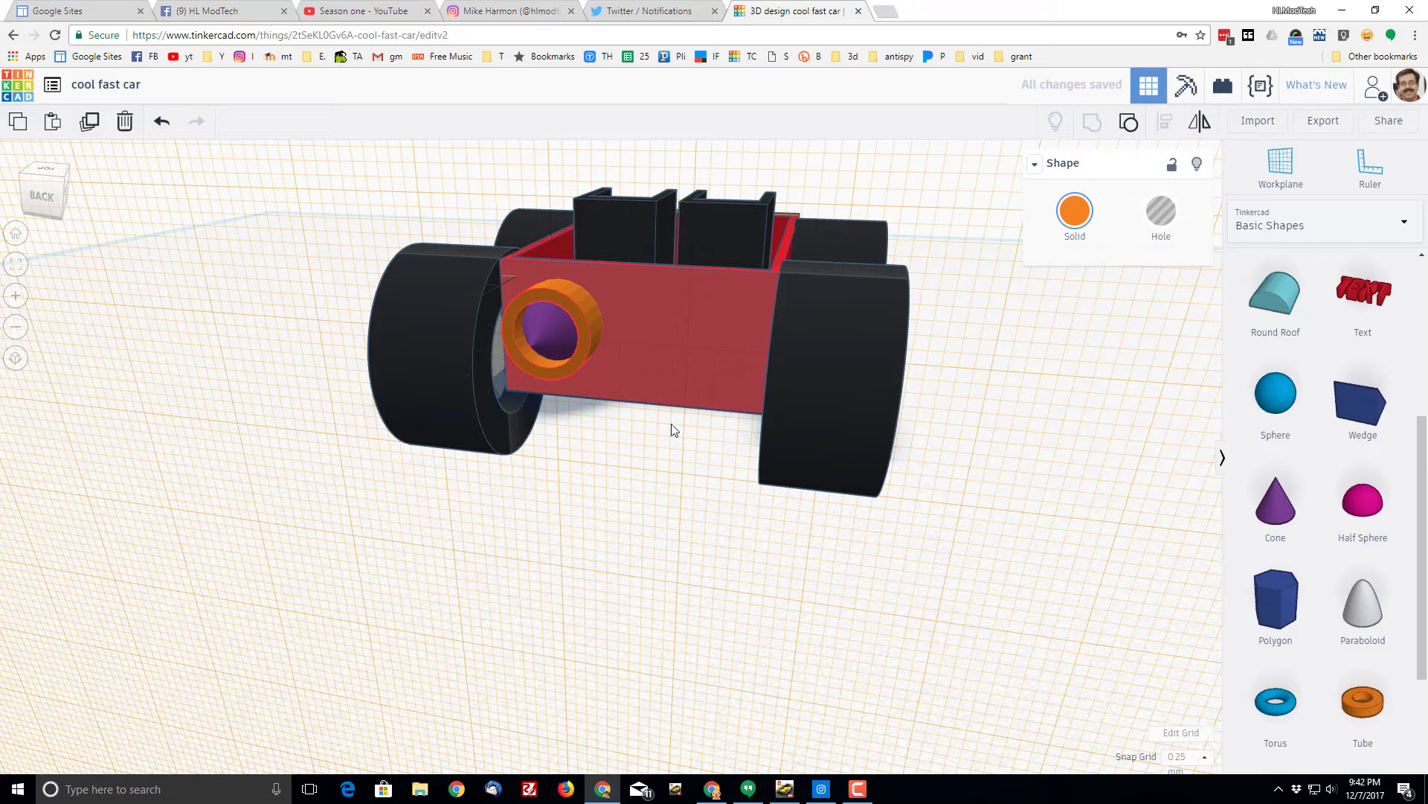
click(1077, 217)
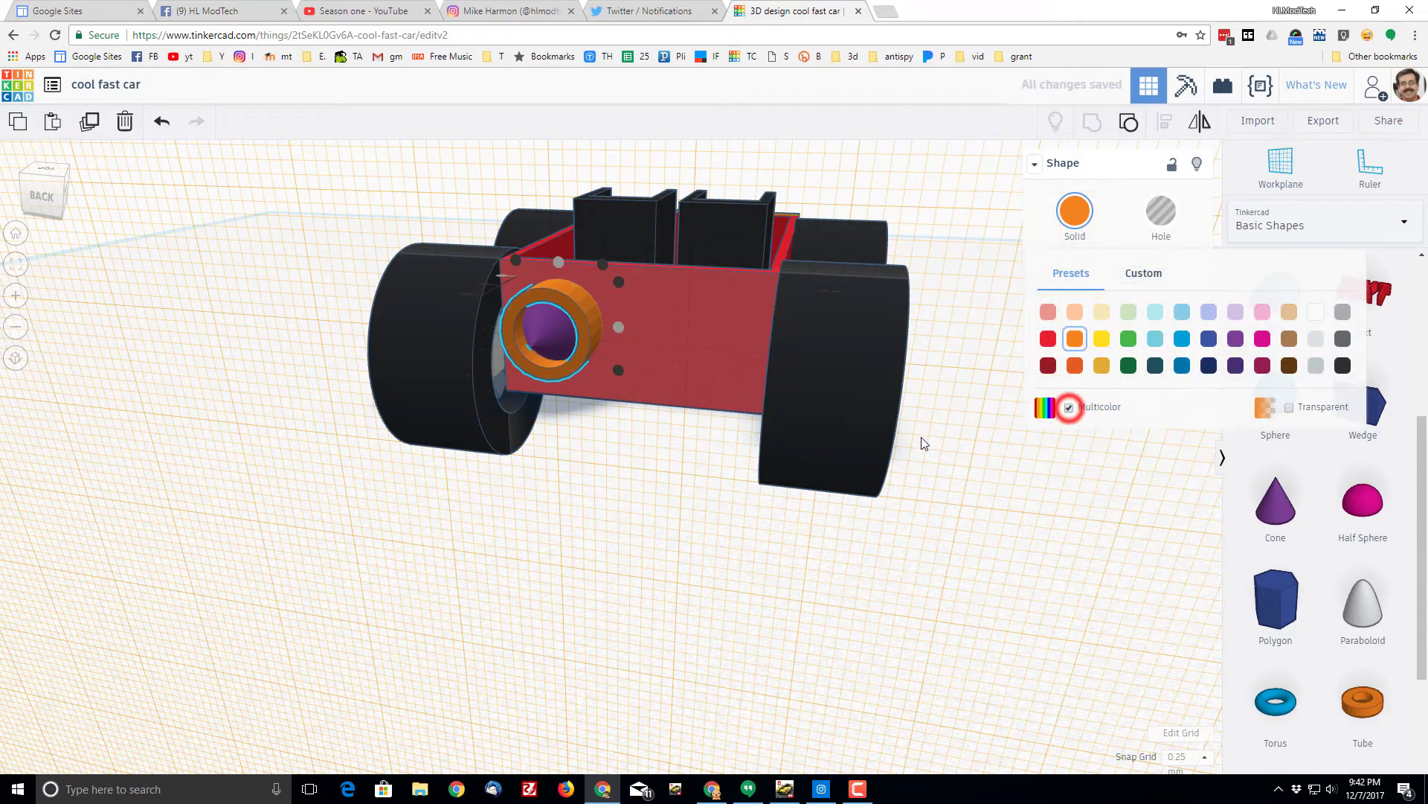
click(827, 456)
Duplicate the engine and nudge the copy right beside the first one.
key(ctrl+d)
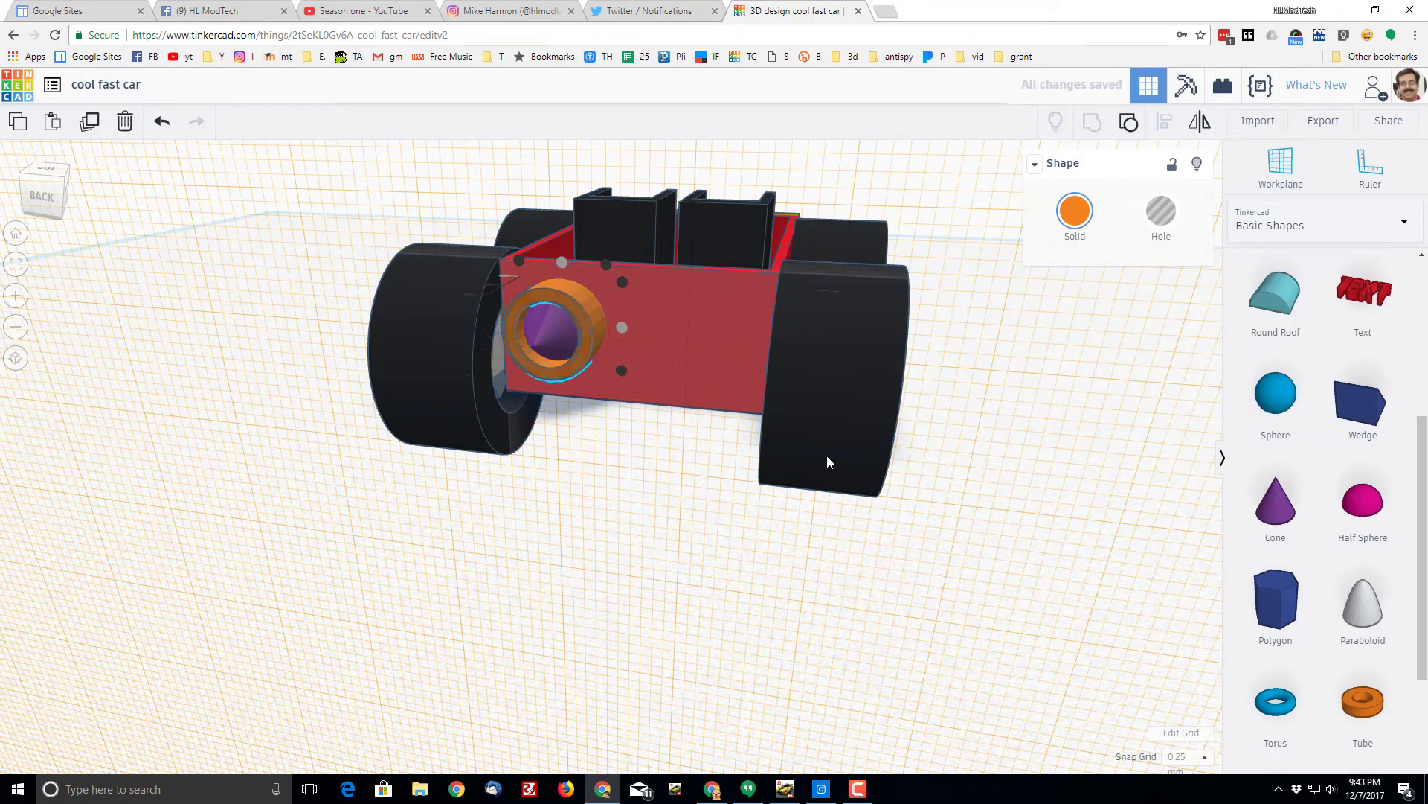
key(Right)
key(Right)
key(Right)
key(Right)
key(Right)
key(Right)
key(Right)
key(Right)
key(Right)
key(Right)
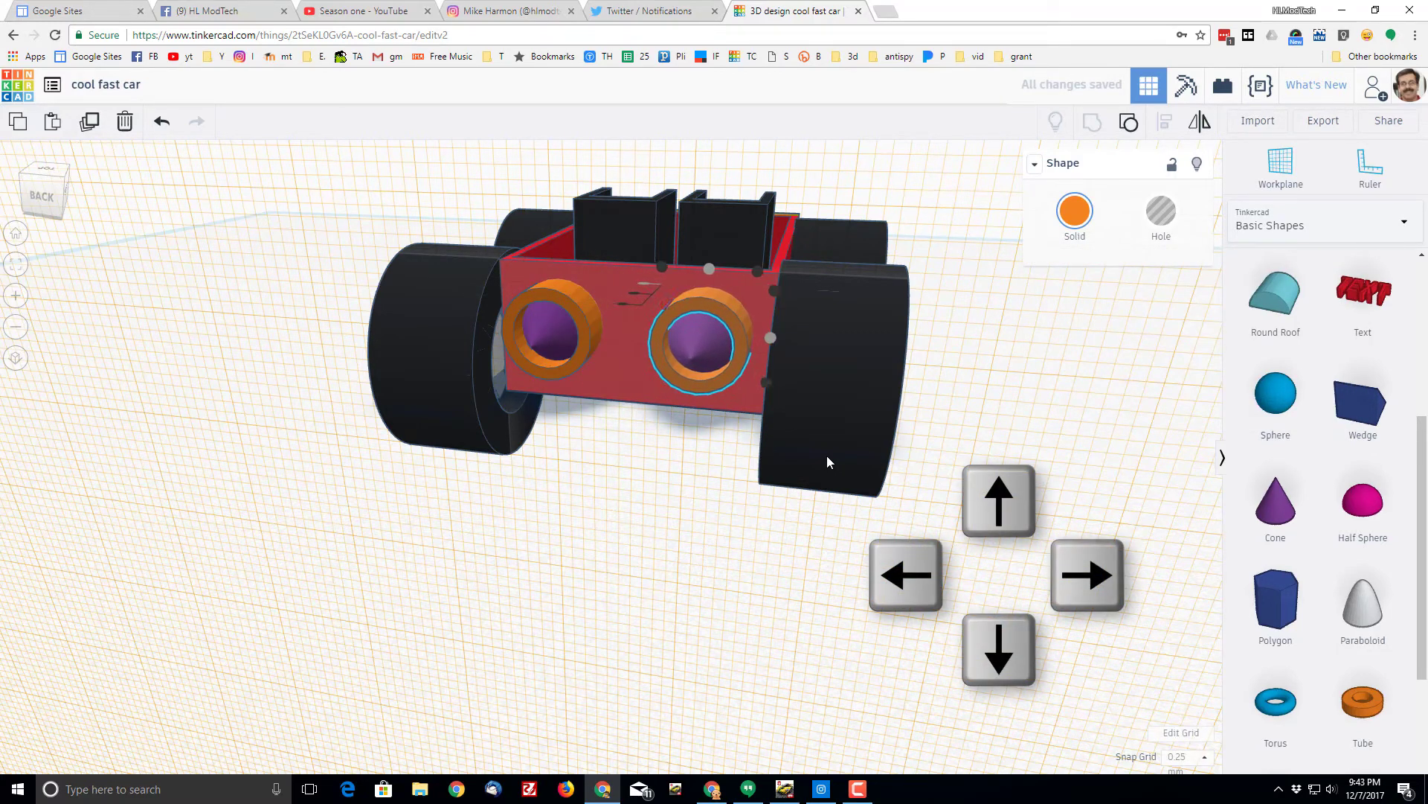
key(Right)
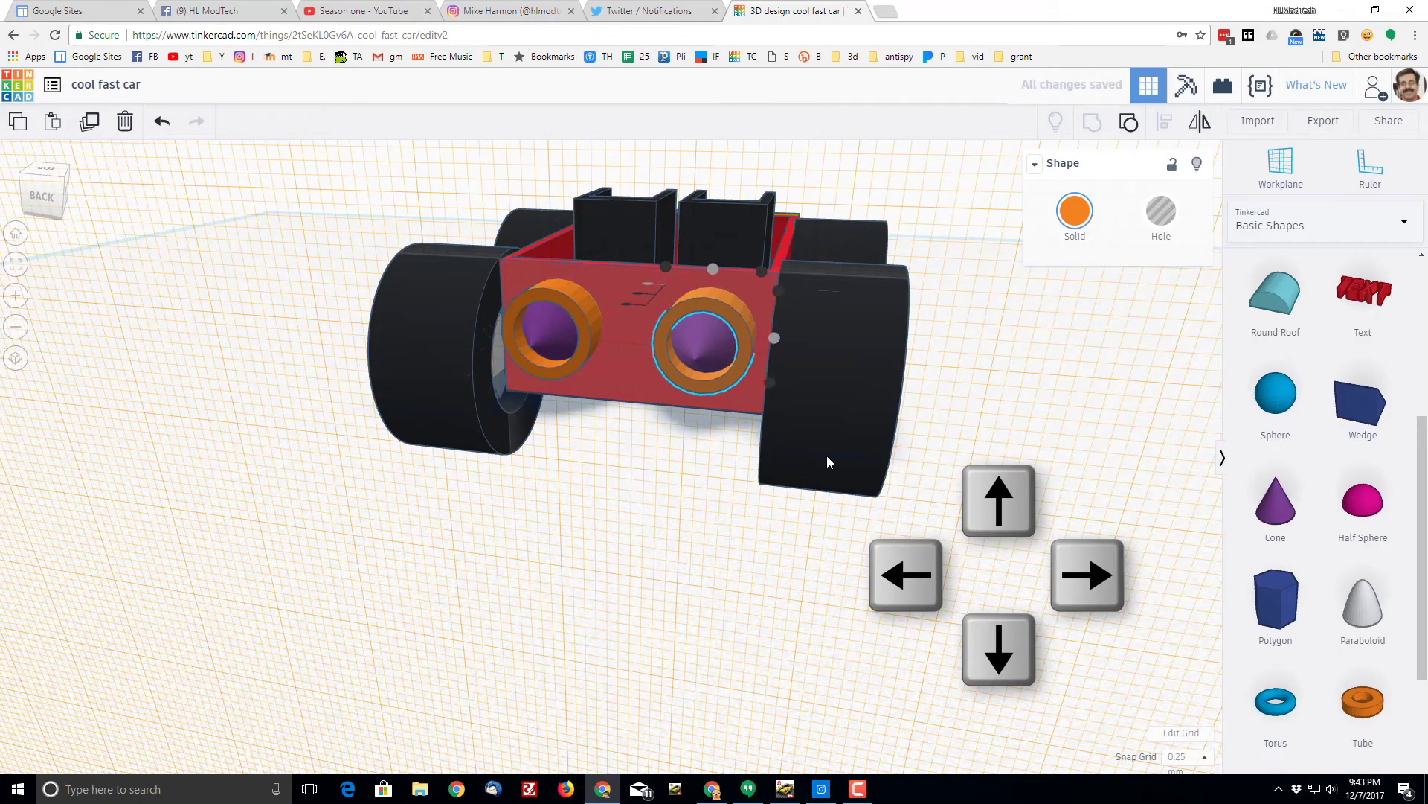
right_drag(730, 660, 521, 697)
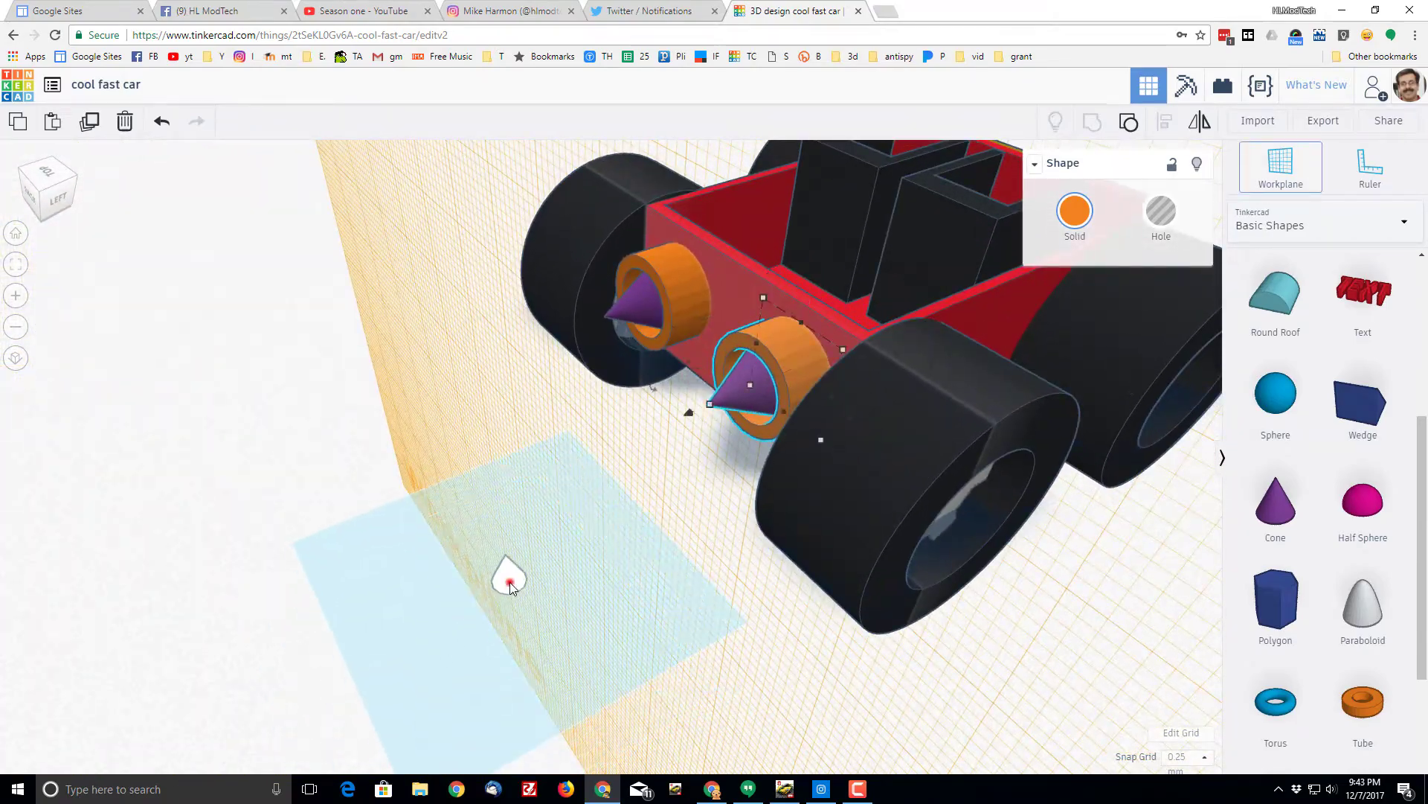
right_drag(507, 580, 823, 631)
click(821, 630)
right_drag(925, 616, 715, 652)
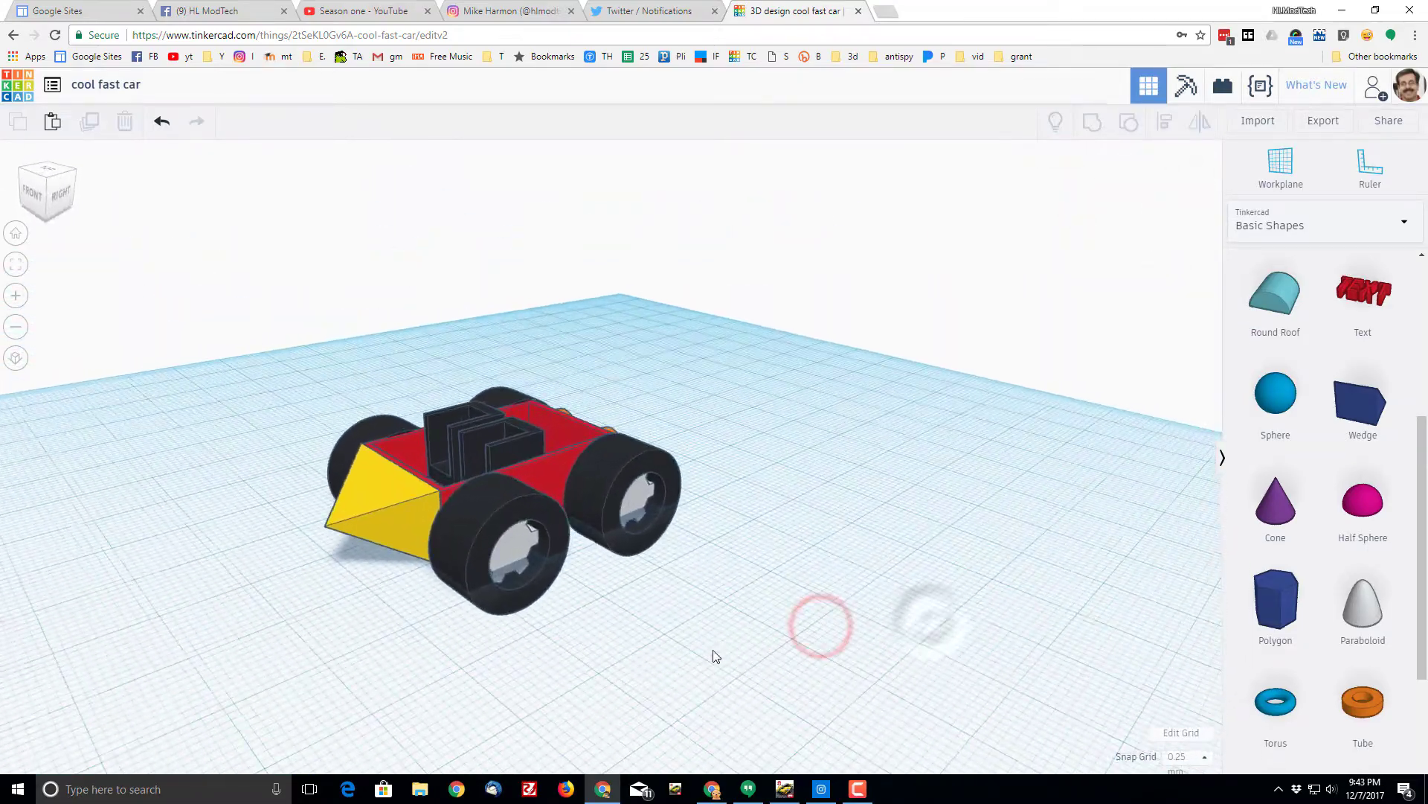
right_drag(834, 653, 748, 623)
scroll(866, 684, up, 3)
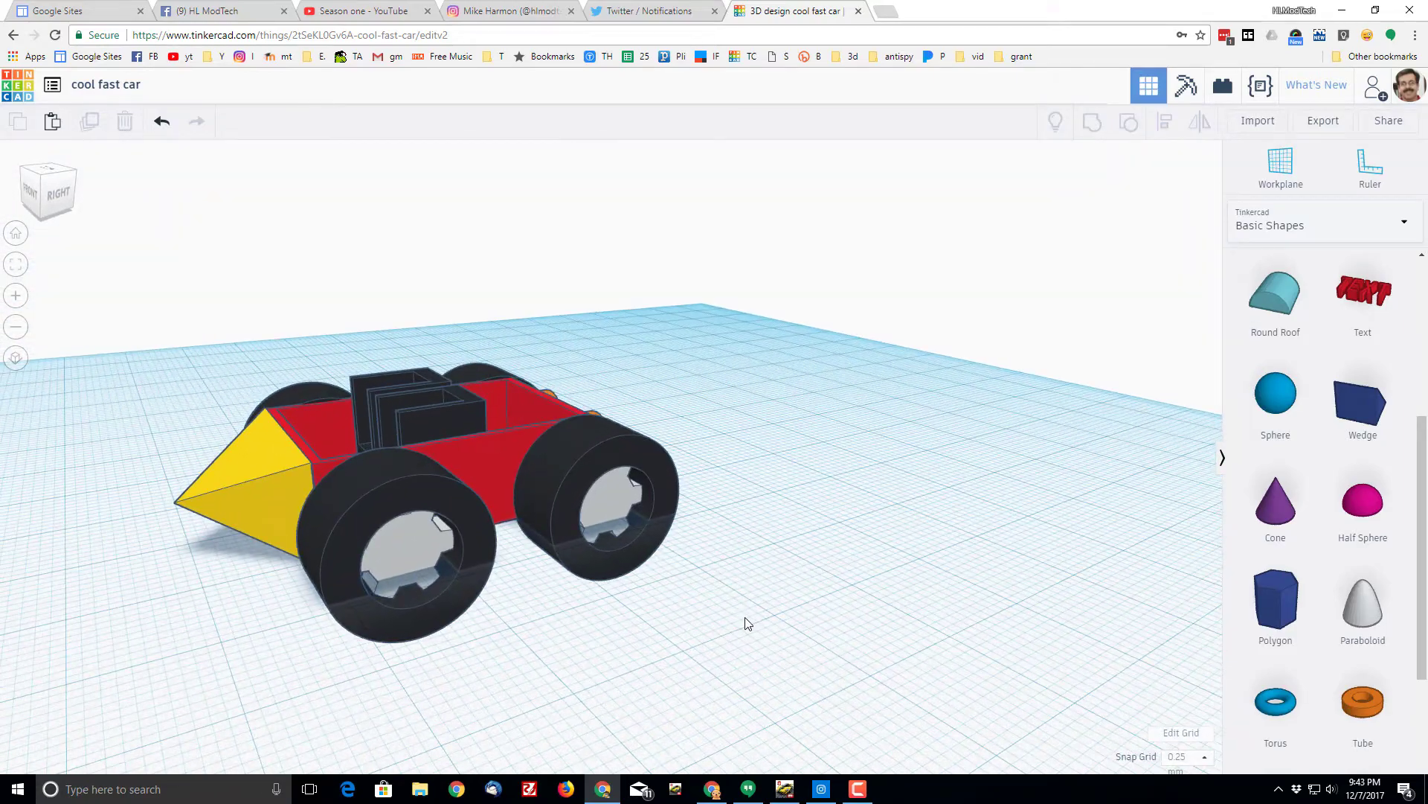